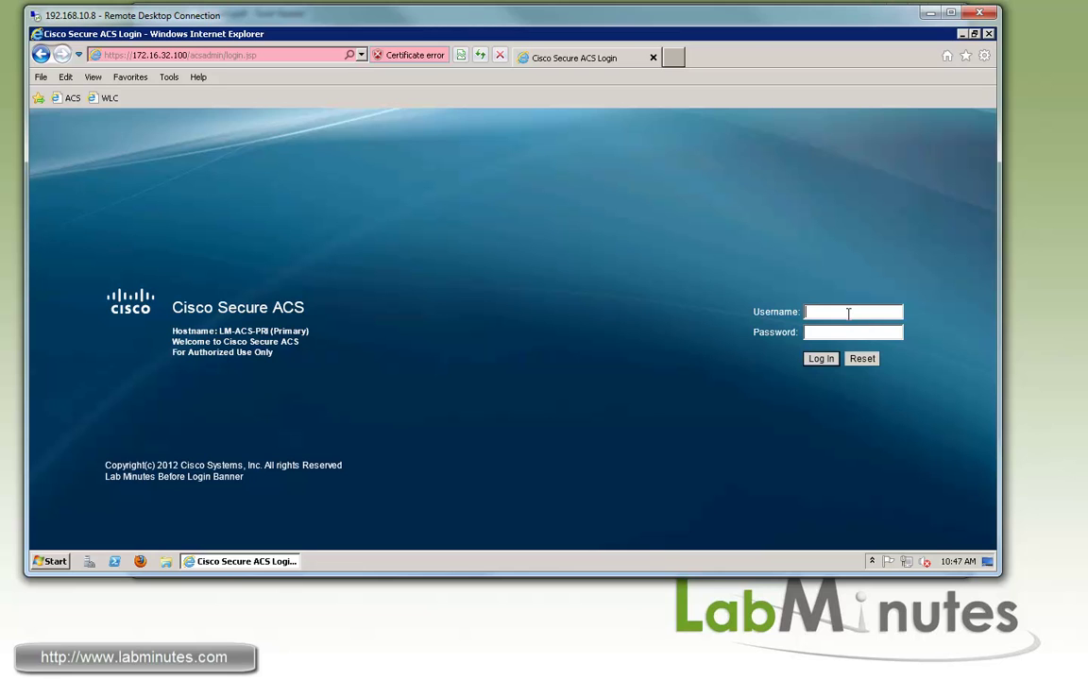
Log in to the Cisco Secure ACS admin console with the administrator username and password
text(acsadmin)
key(Tab)
text(**********)
key(Return)
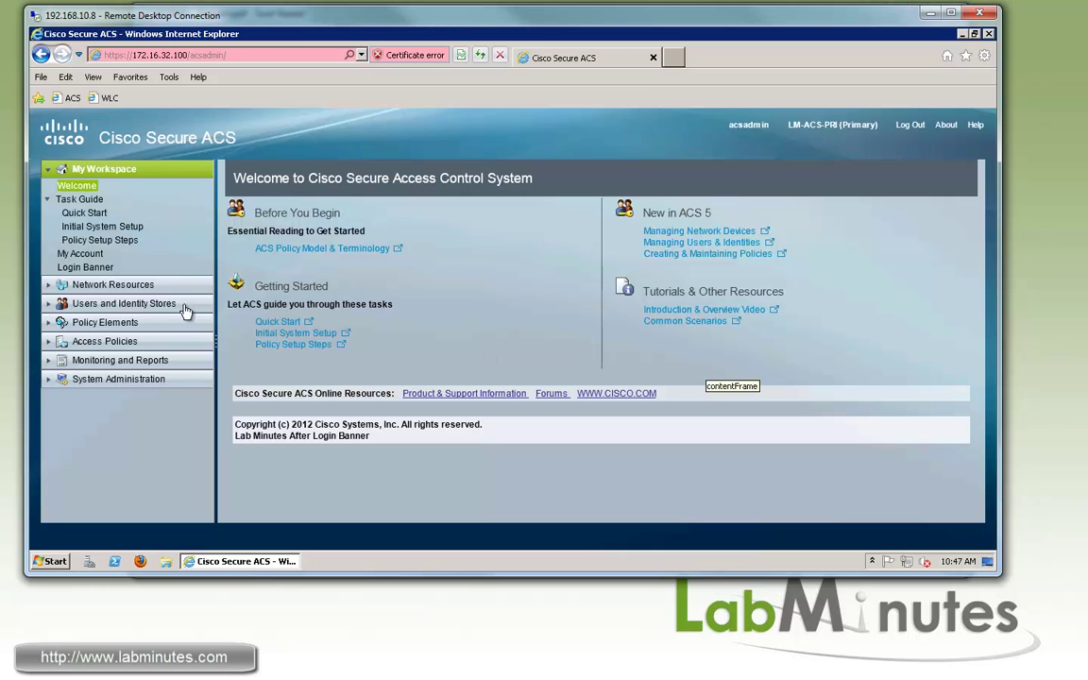
Enable RADIUS on the LM-WLC1 network device with its shared secret and submit
click(52, 286)
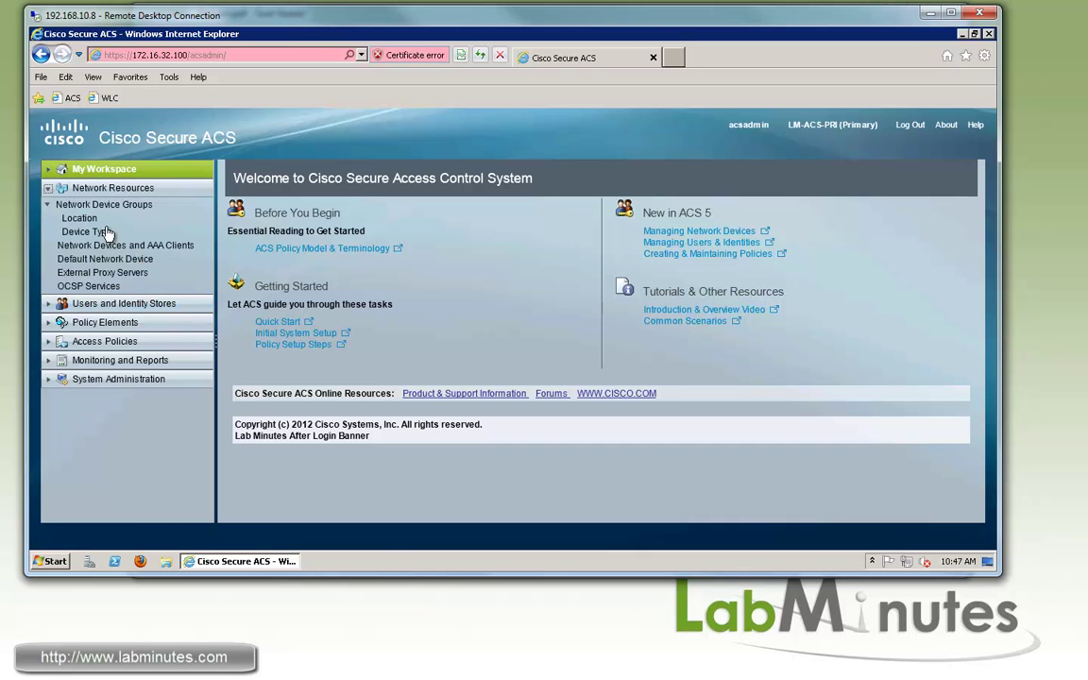
click(123, 248)
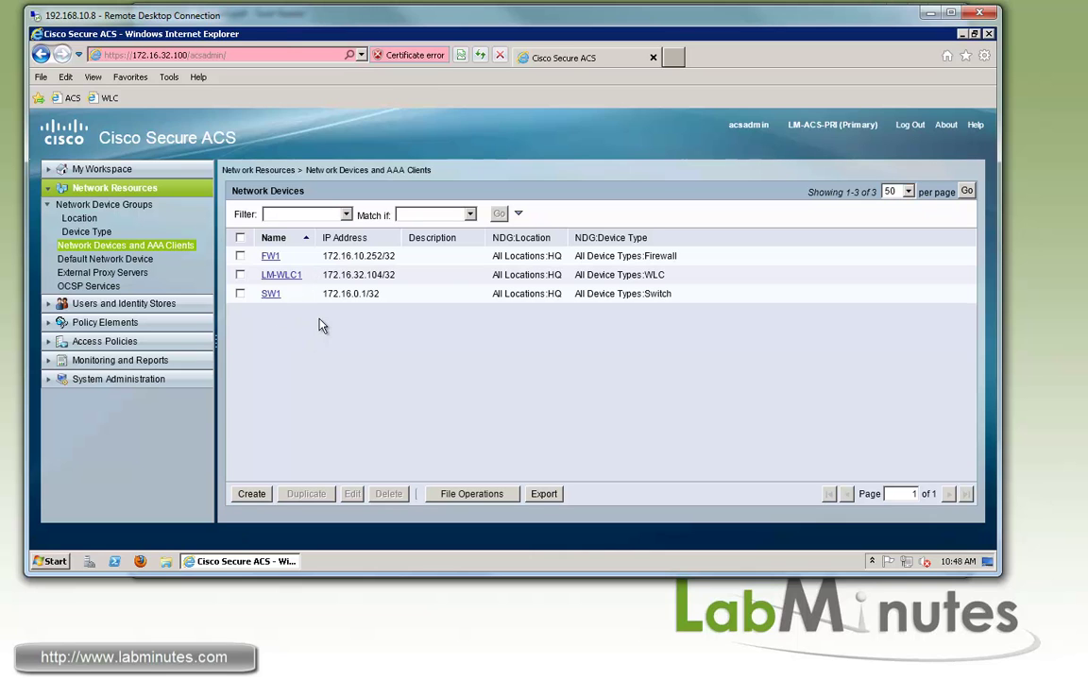
click(293, 275)
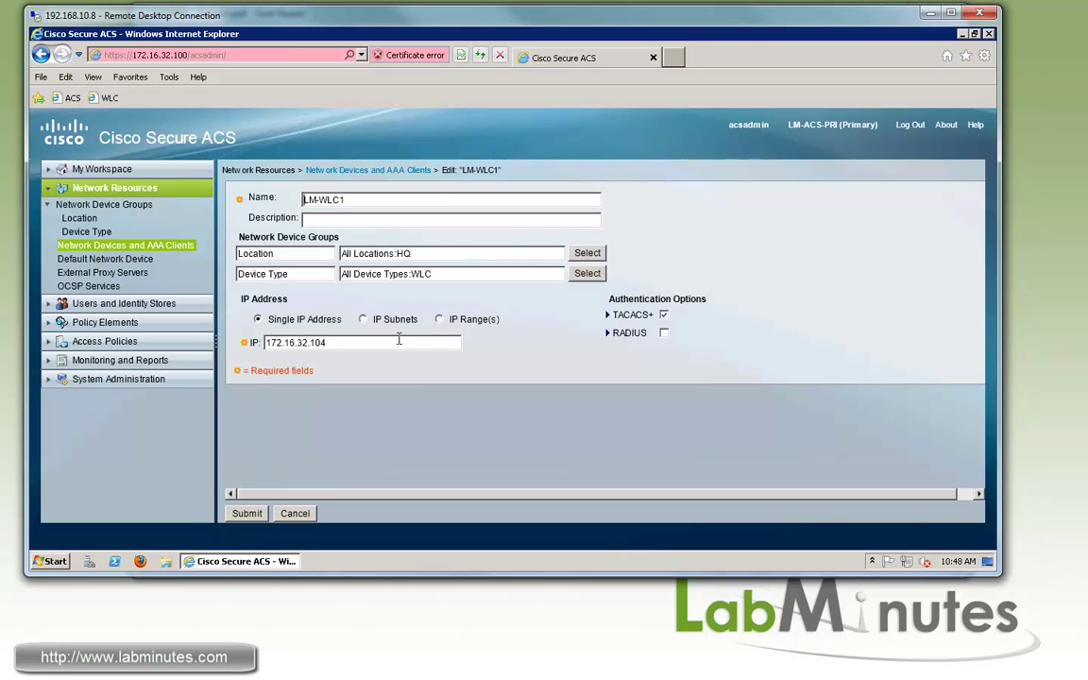
click(665, 333)
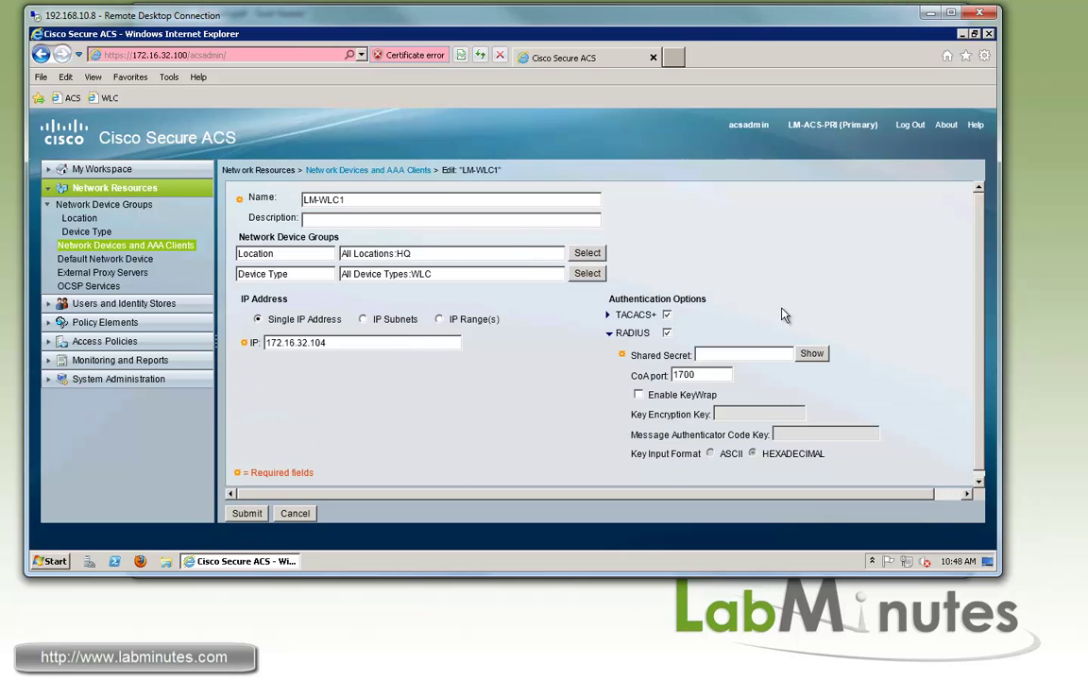
click(761, 354)
click(811, 353)
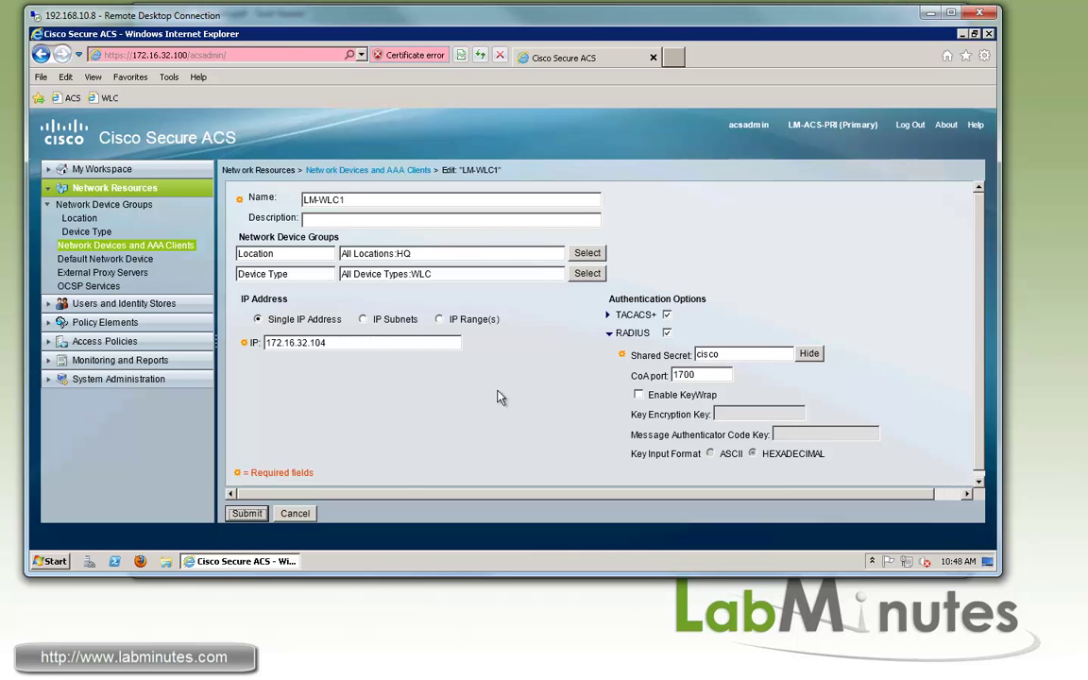
key(Return)
Enable RADIUS on SW1 with the same shared secret and submit
click(273, 295)
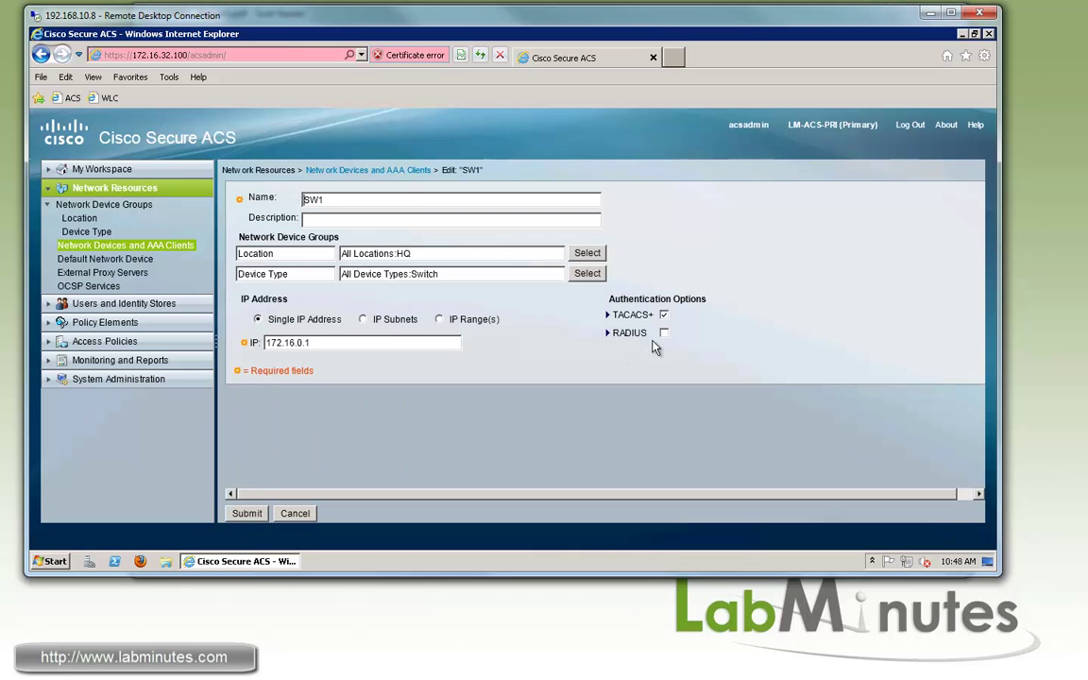
click(664, 333)
click(811, 353)
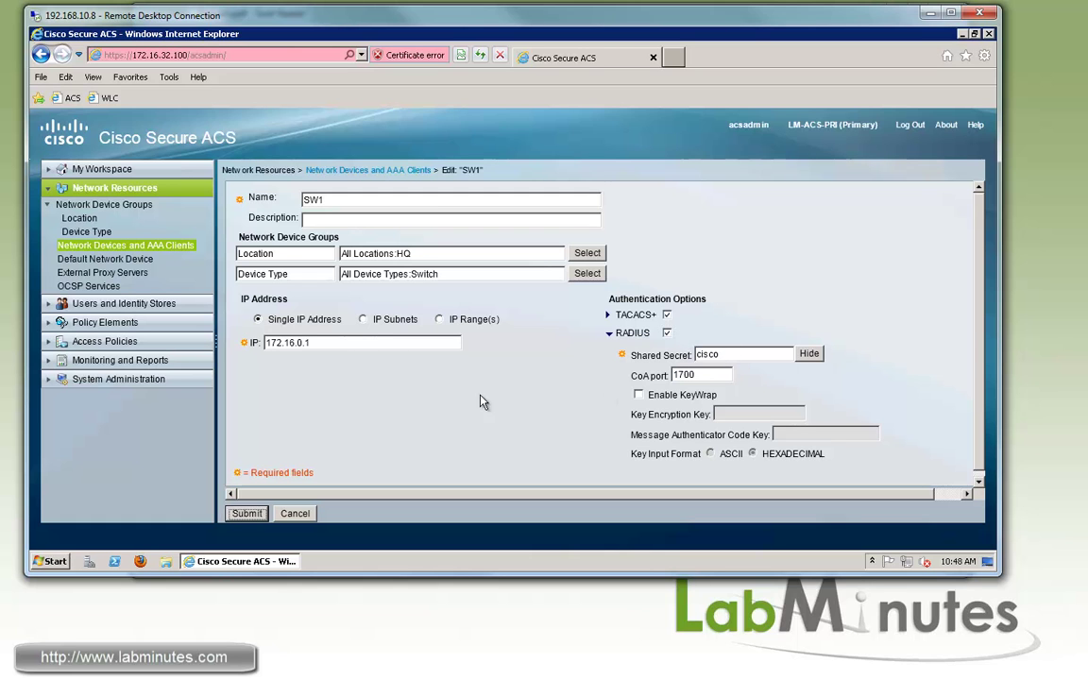
key(Return)
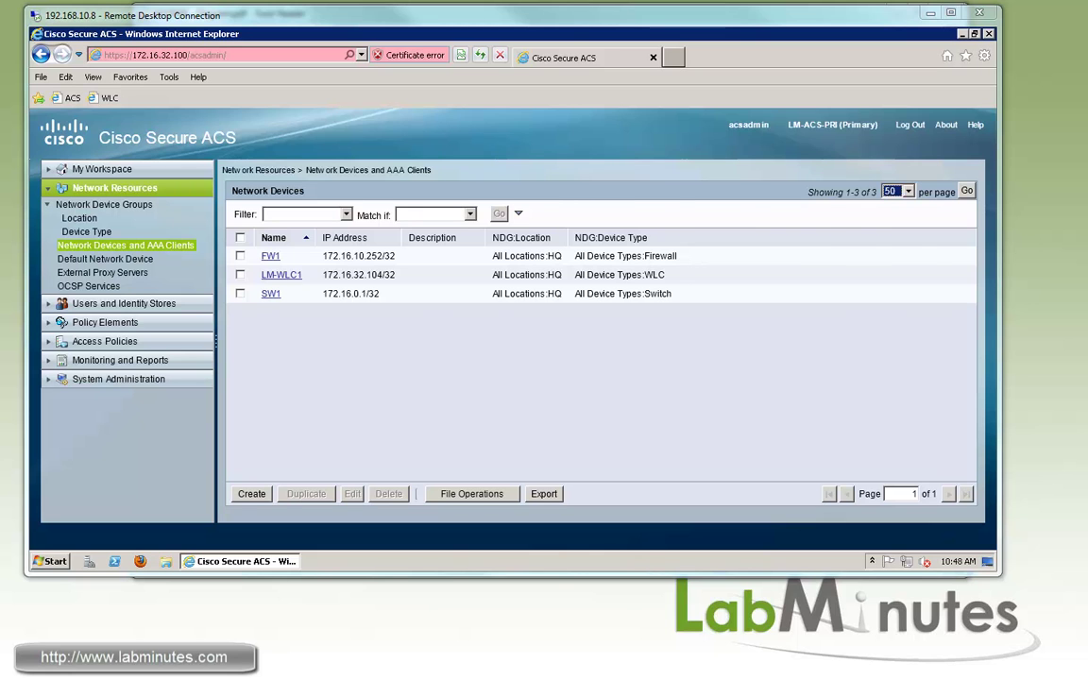
Run show cdp neighbors on SW1 to find LM-AP1 on interface Fa1/0/14
key(alt+Tab)
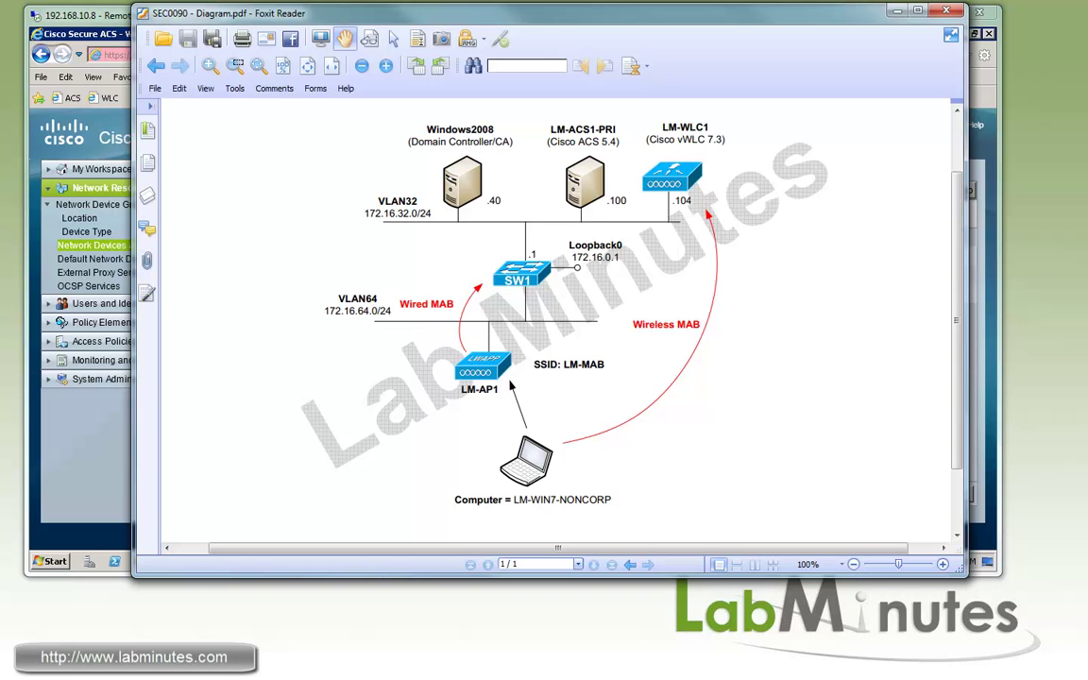
key(alt+Tab)
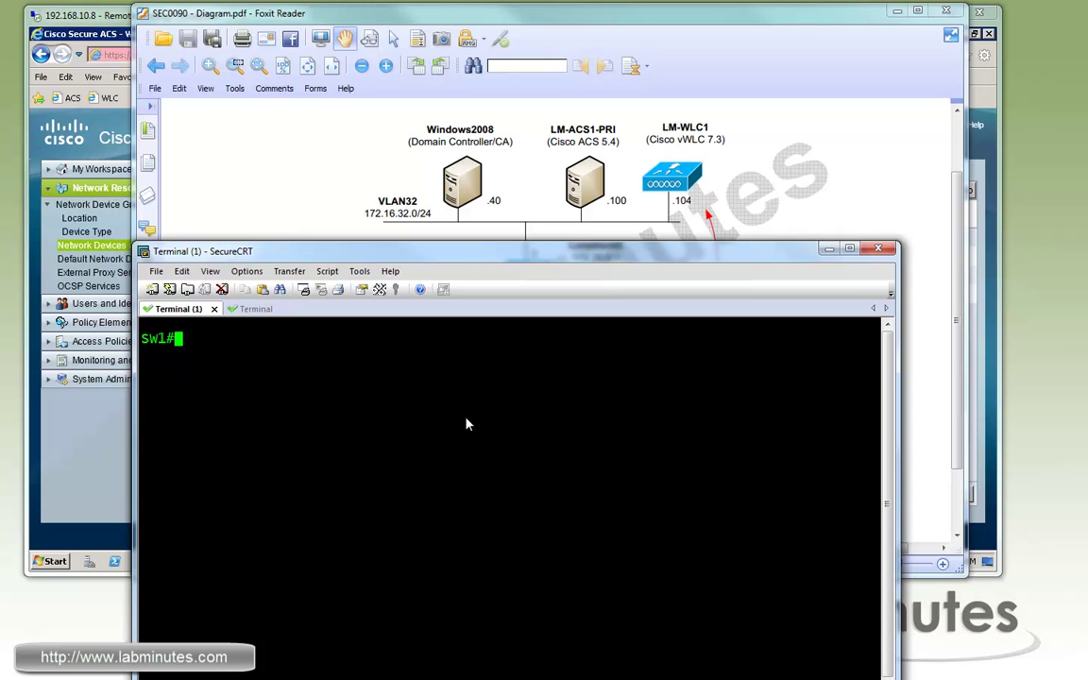
text(sh cdp ne)
key(Return)
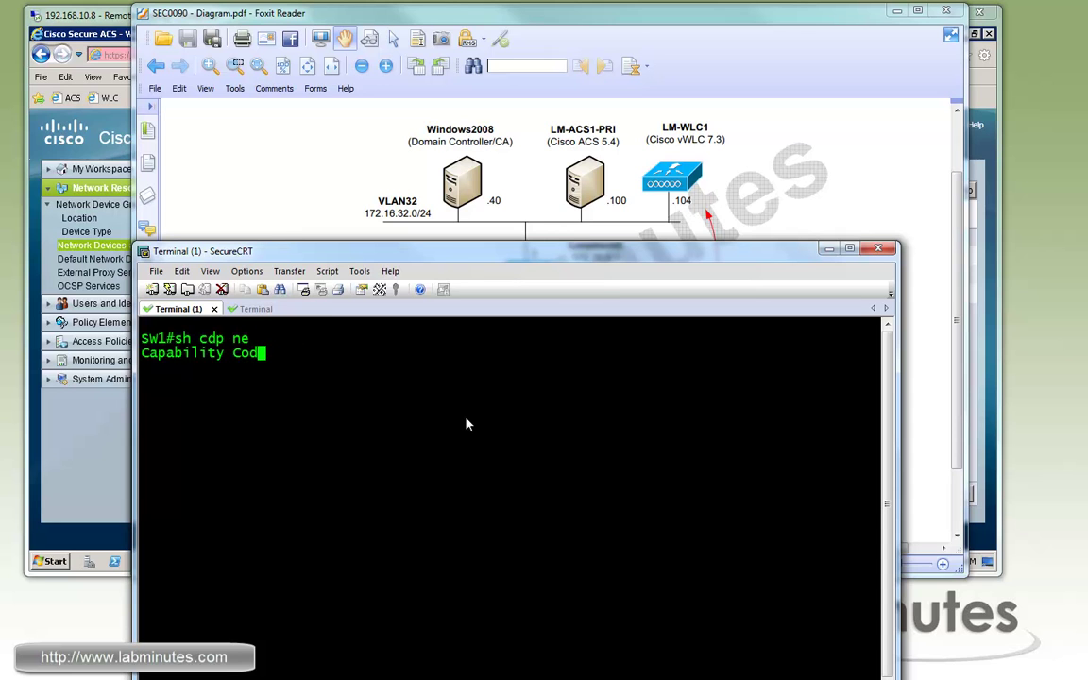
double_click(168, 439)
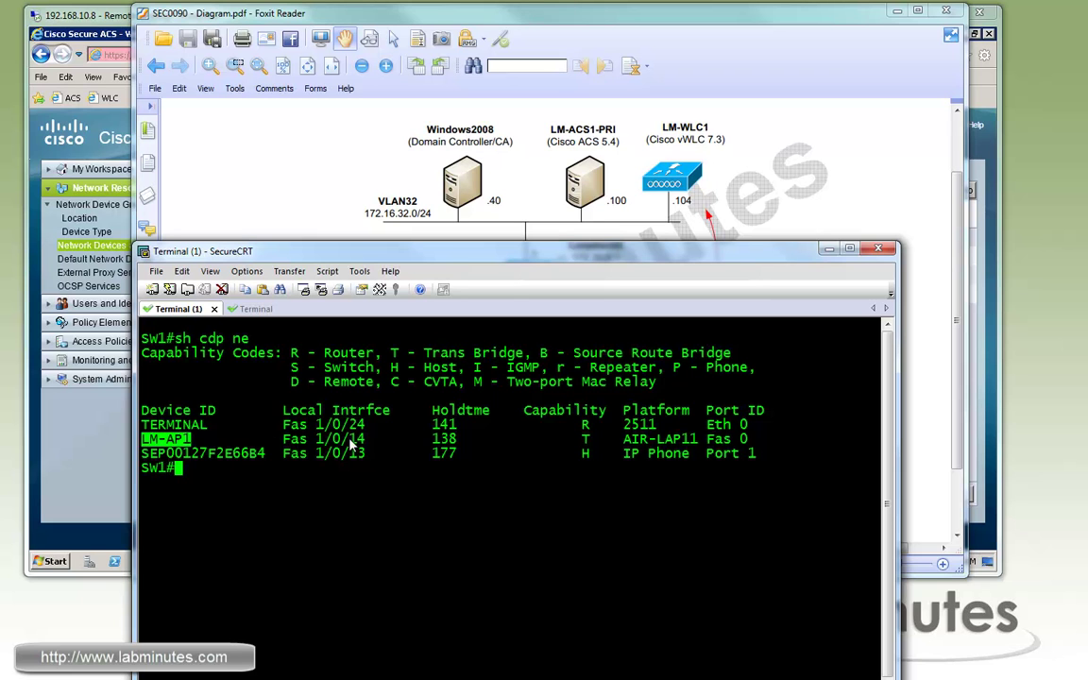
double_click(320, 439)
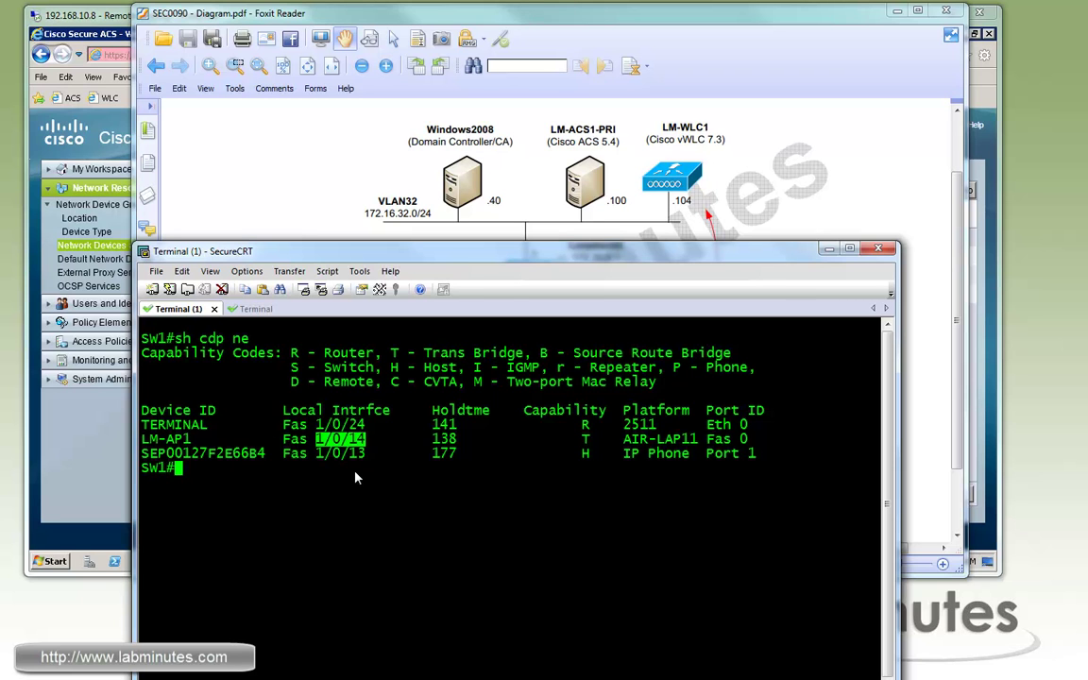
Look up the MAC table on Fa1/0/14 and copy LM-AP1's MAC 0017.5acd.9766
text(sh mac add int )
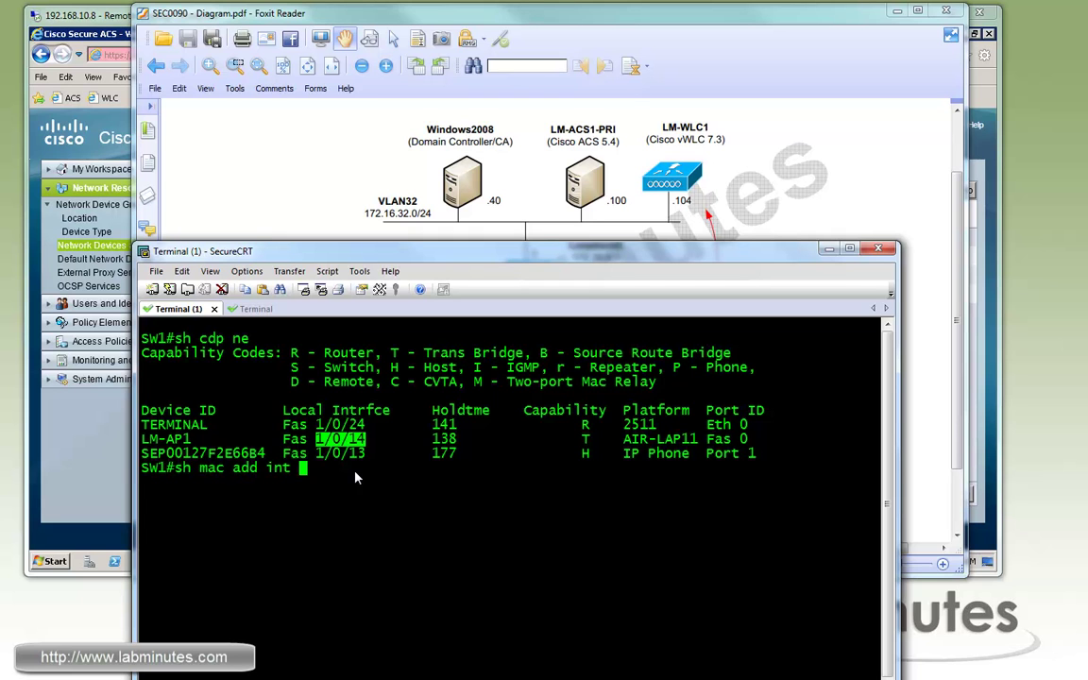
text(f1/0/14)
key(Return)
right_click(242, 311)
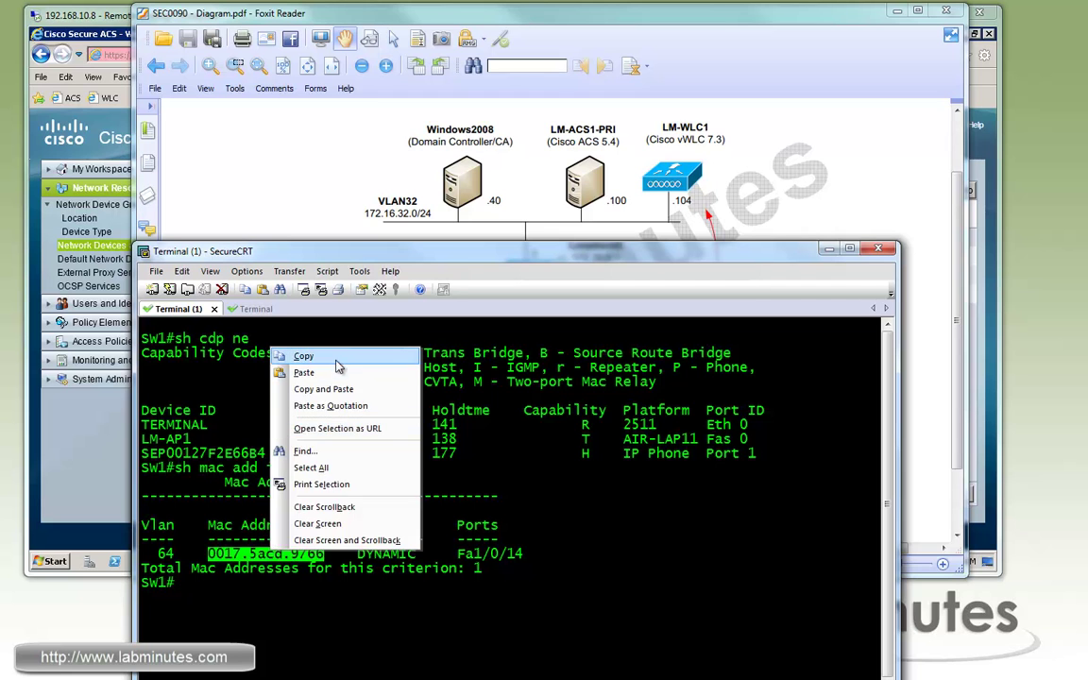
click(305, 326)
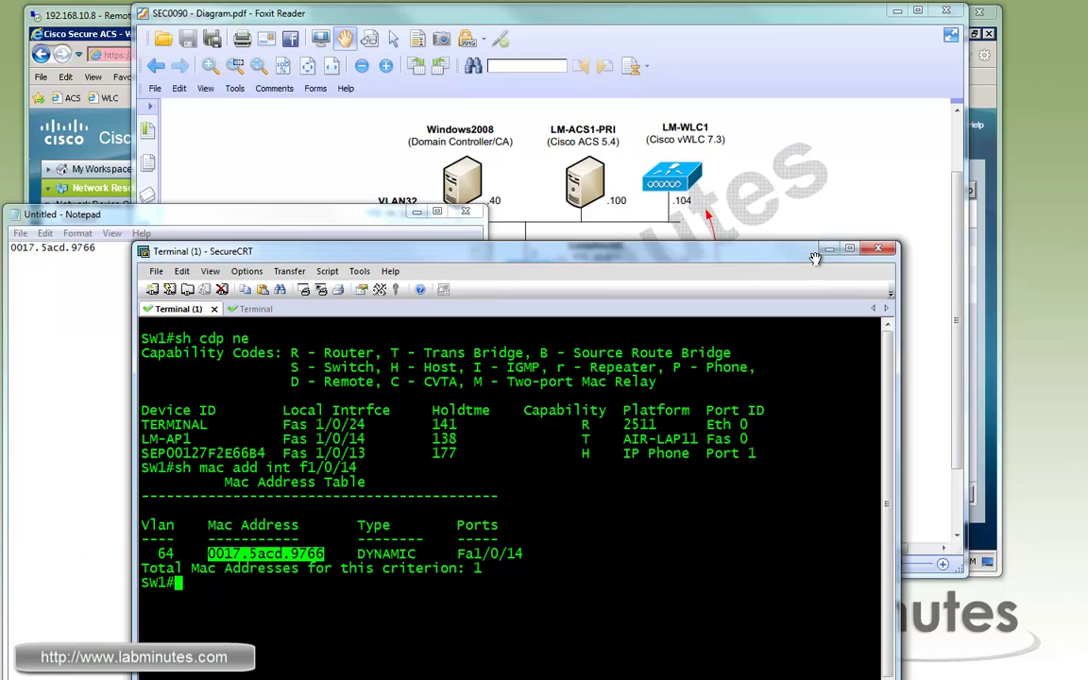
click(828, 248)
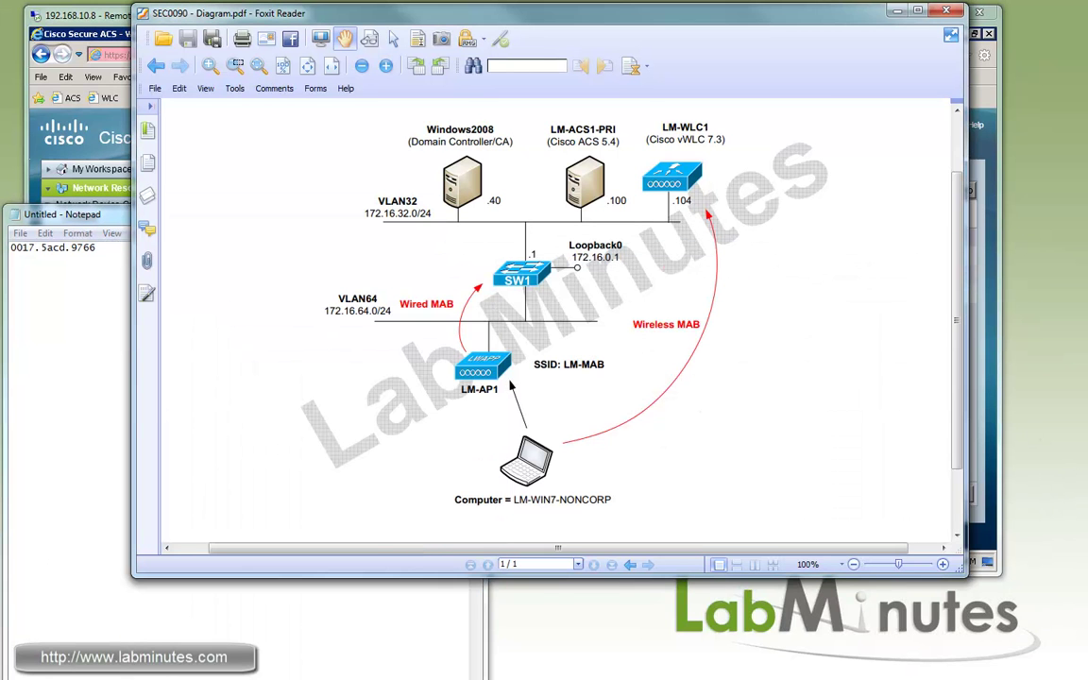
Run ipconfig /all on the Win7 VM and note its MAC 0022.7577.1267 in Notepad
key(alt+Tab)
text(ipconfi)
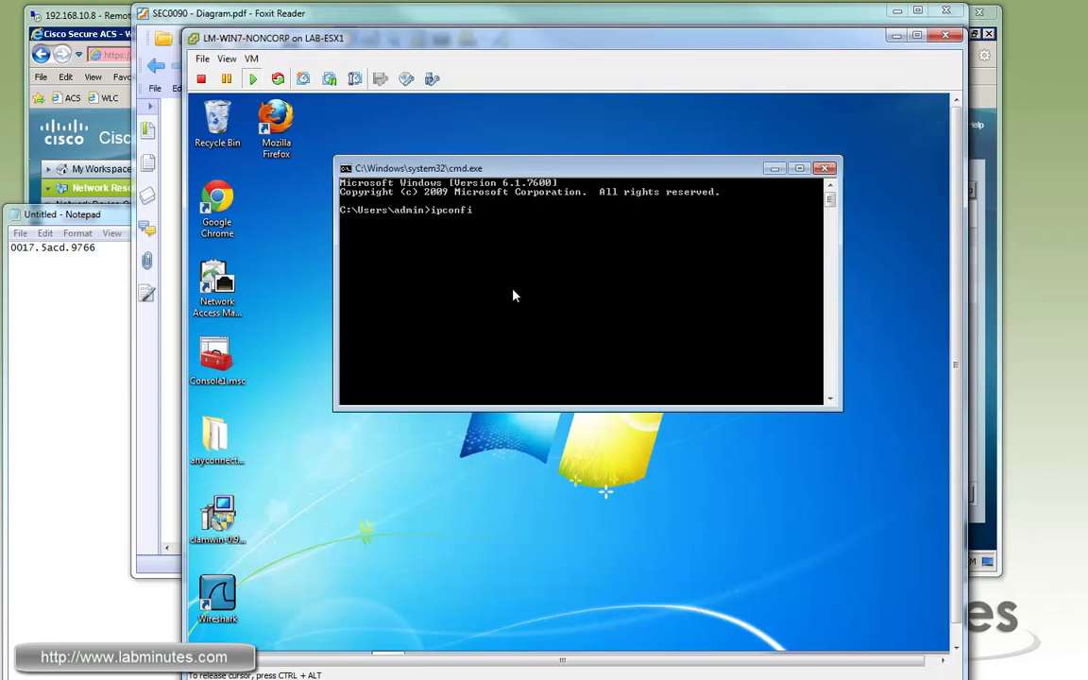
text(g/all)
key(Return)
click(114, 227)
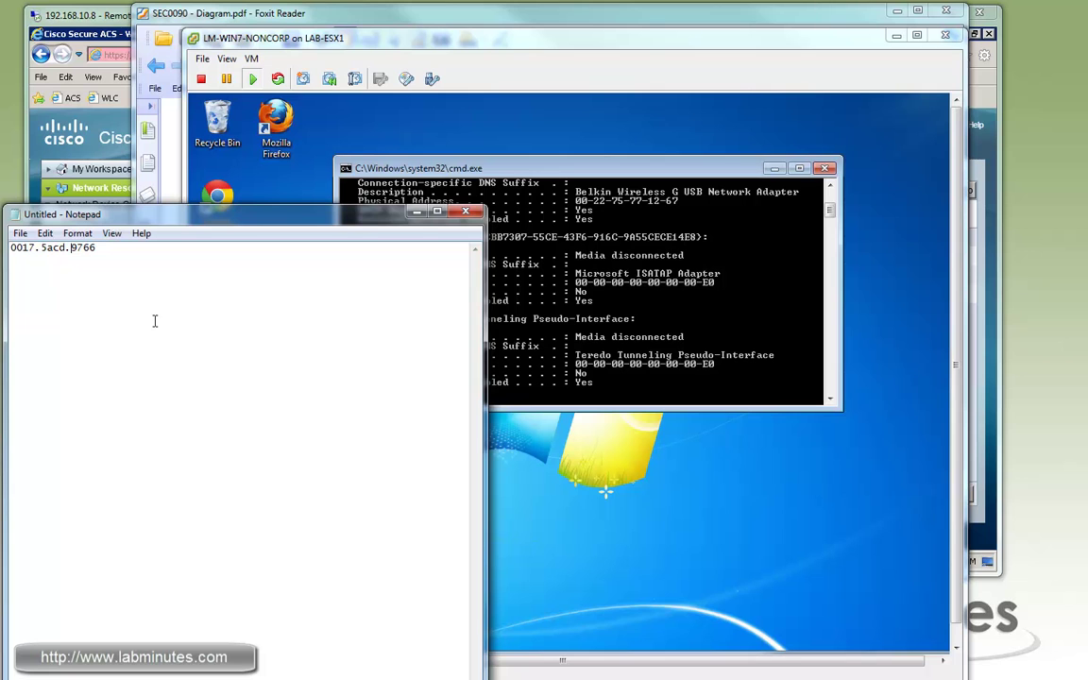
text(0022.7577.1267)
key(alt+Tab)
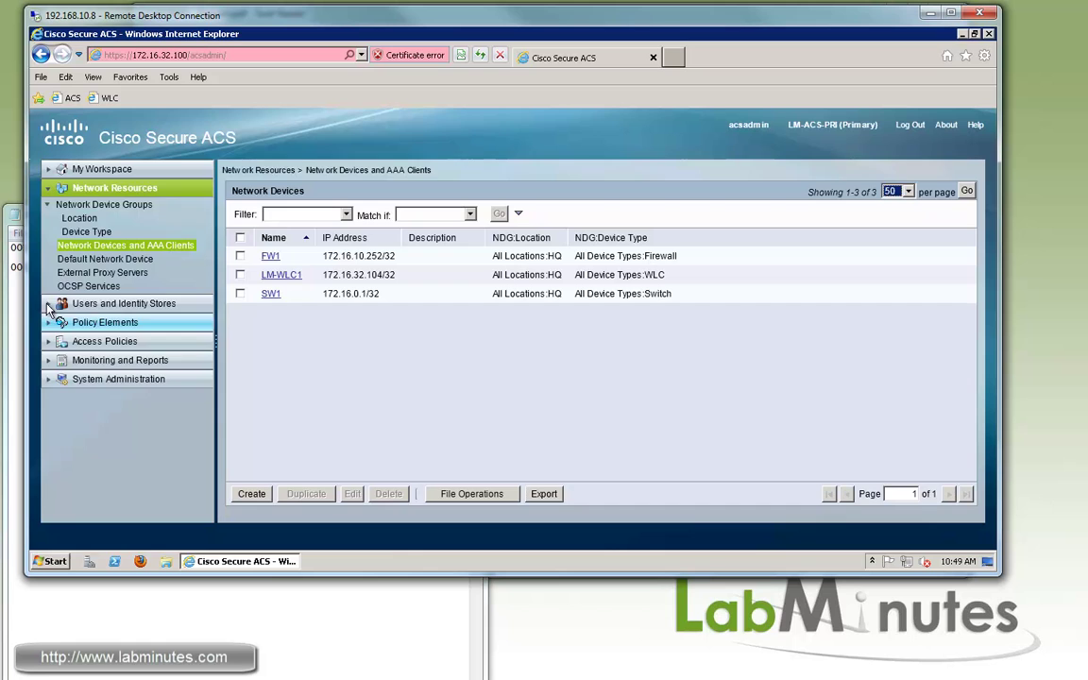
Create the NON-DOT1X identity group and expand All Groups to confirm it
click(52, 303)
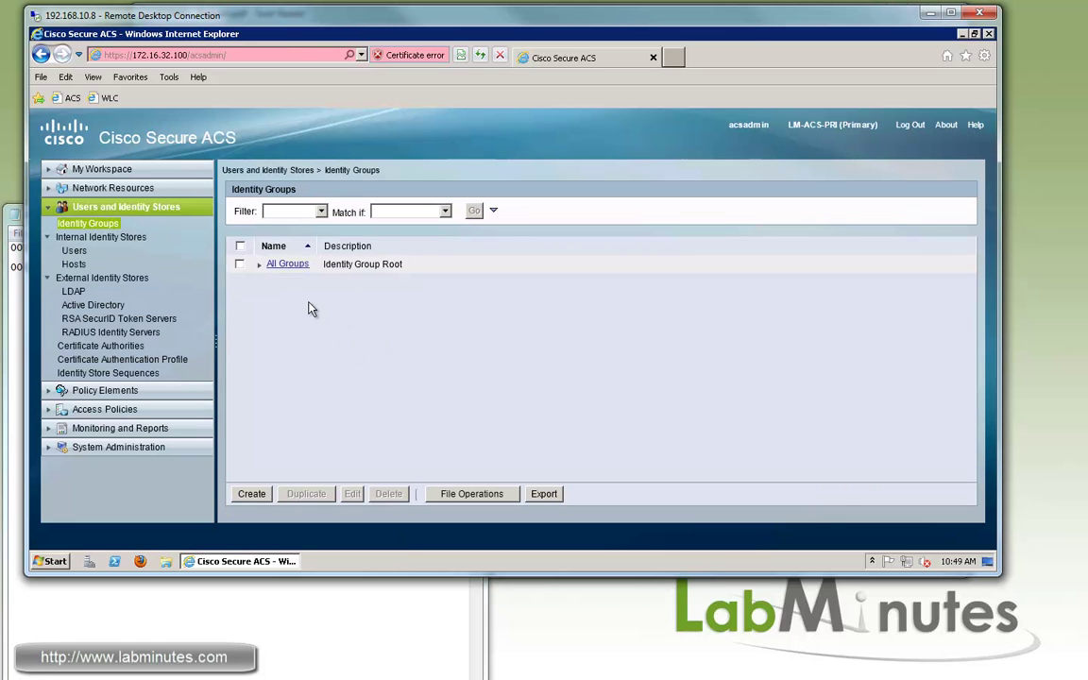
click(252, 493)
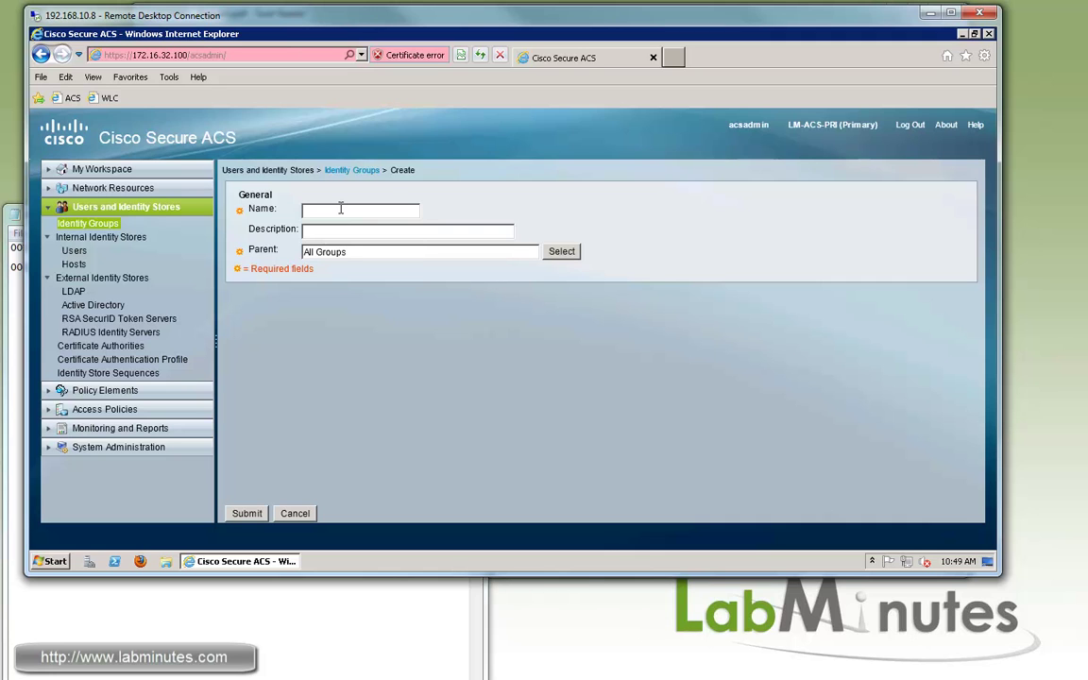
text(NON-DOT1X)
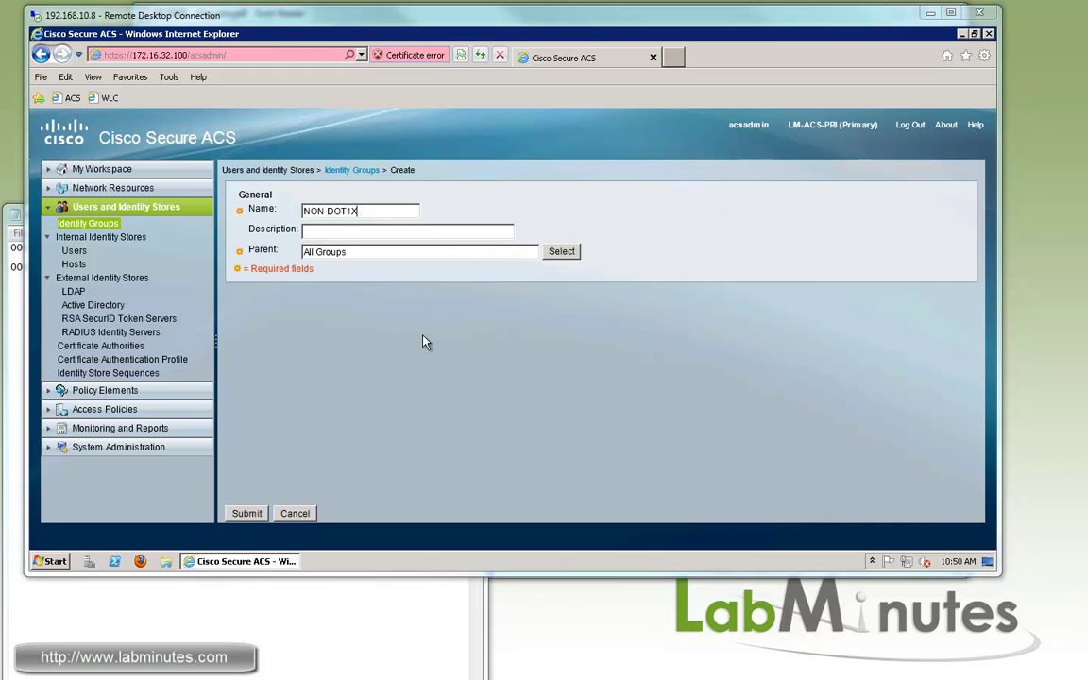
click(248, 514)
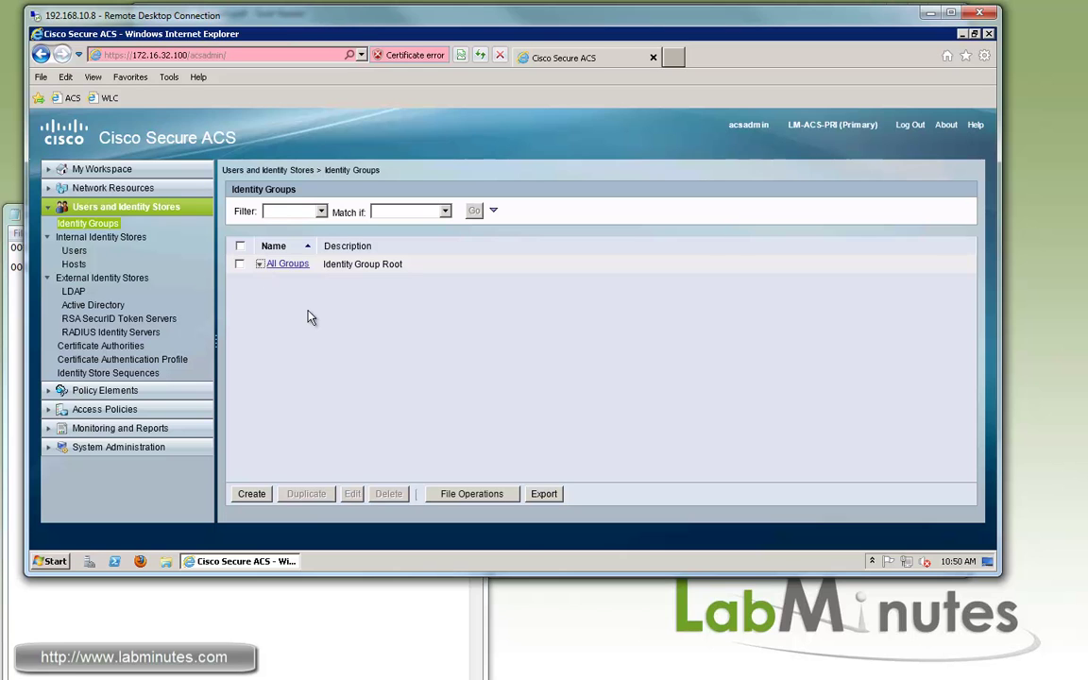
click(259, 265)
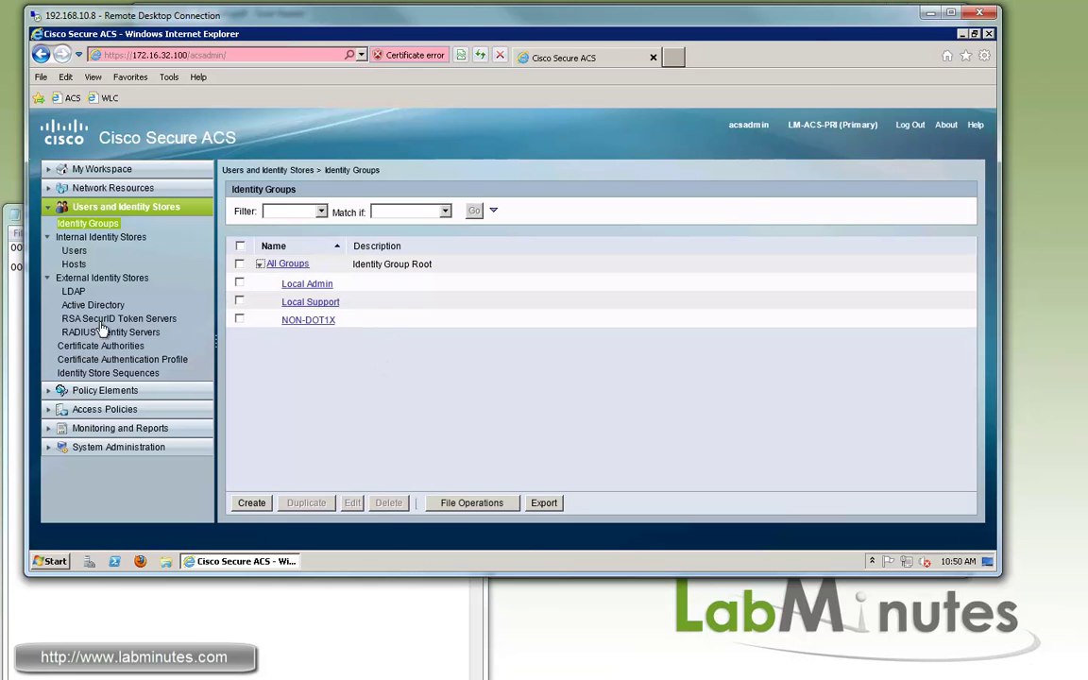
Start a new internal host and paste MAC 0017.5acd.9766 from Notepad
click(73, 264)
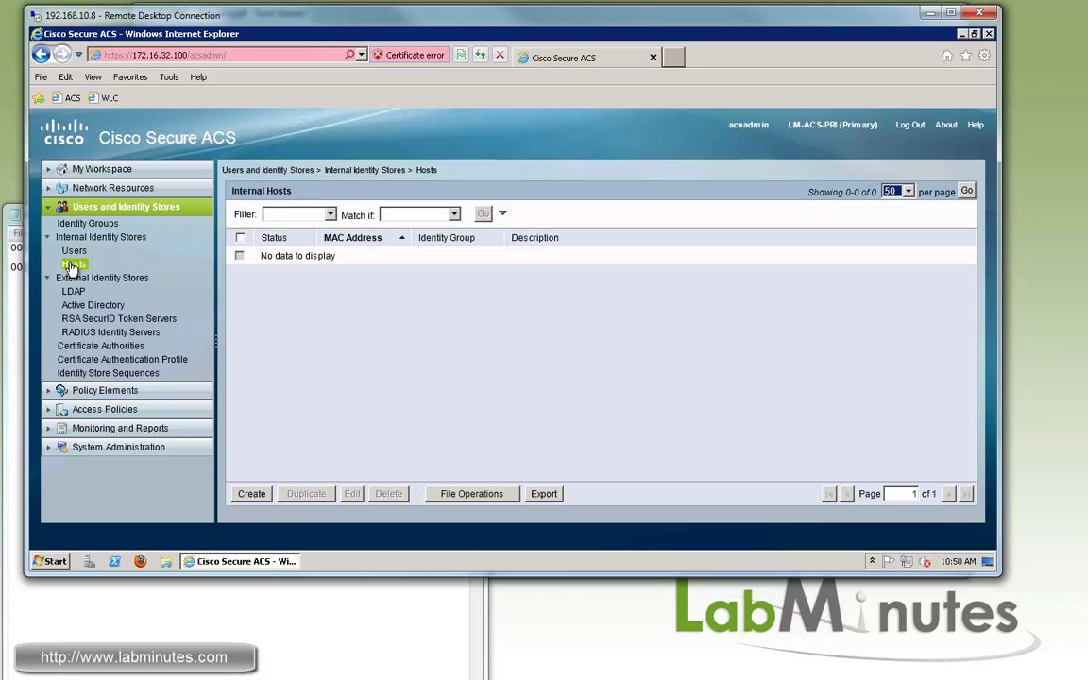
click(251, 493)
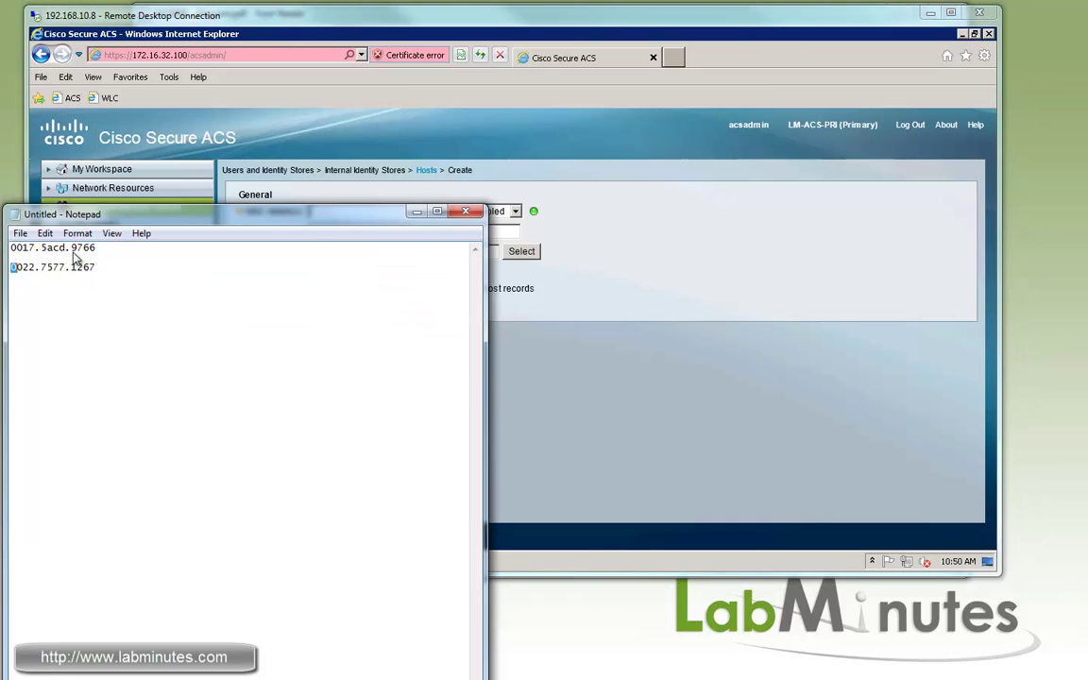
click(16, 373)
double_click(12, 248)
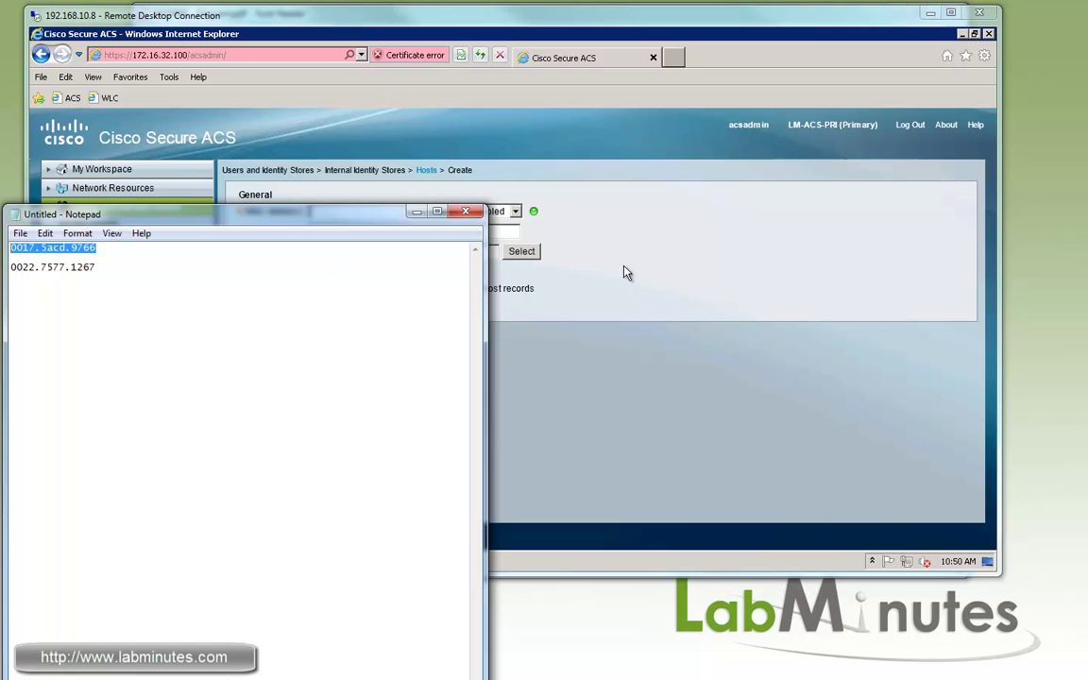
key(ctrl+c)
click(323, 189)
key(ctrl+v)
Describe the host as AP, assign it to the NON-DOT1X group, and submit
click(368, 233)
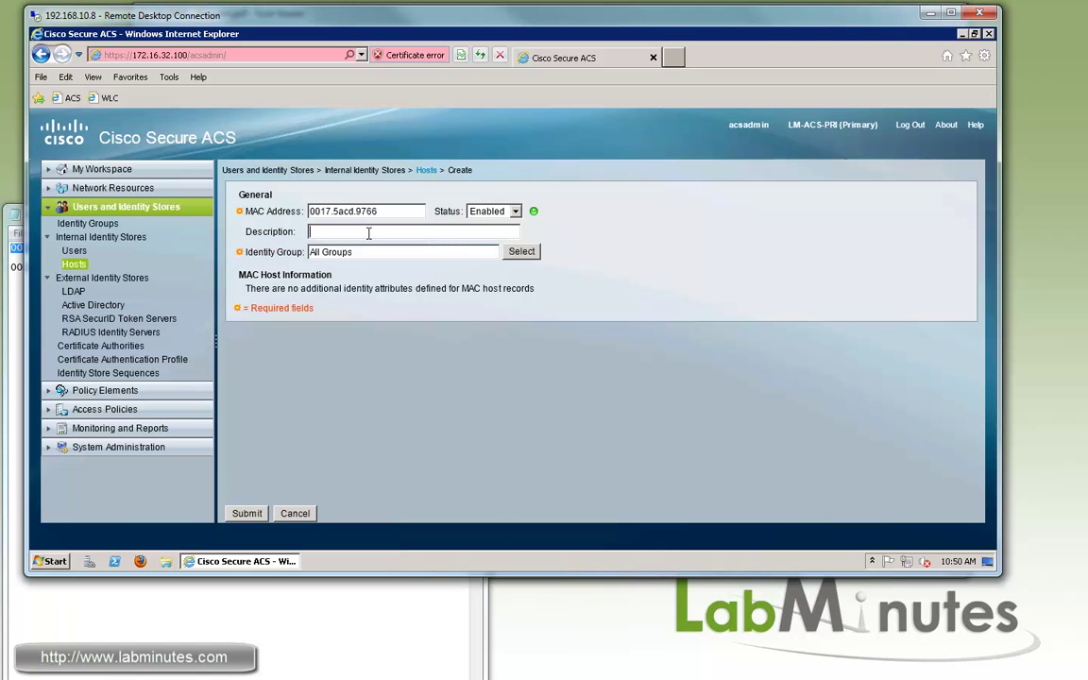
text(AP)
click(520, 251)
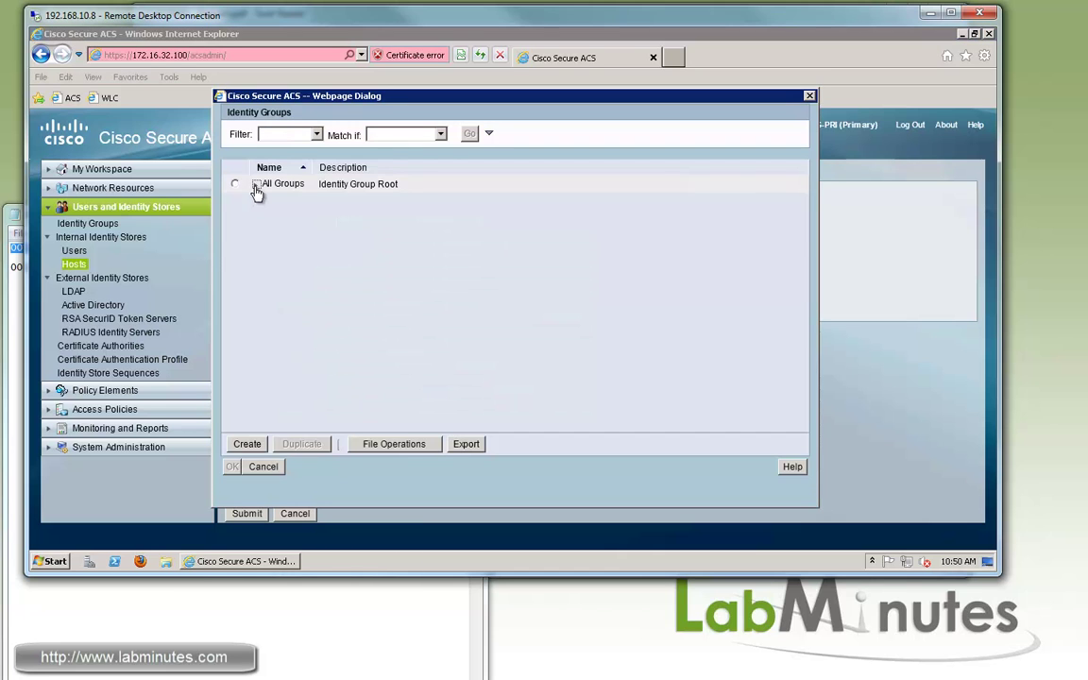
click(235, 239)
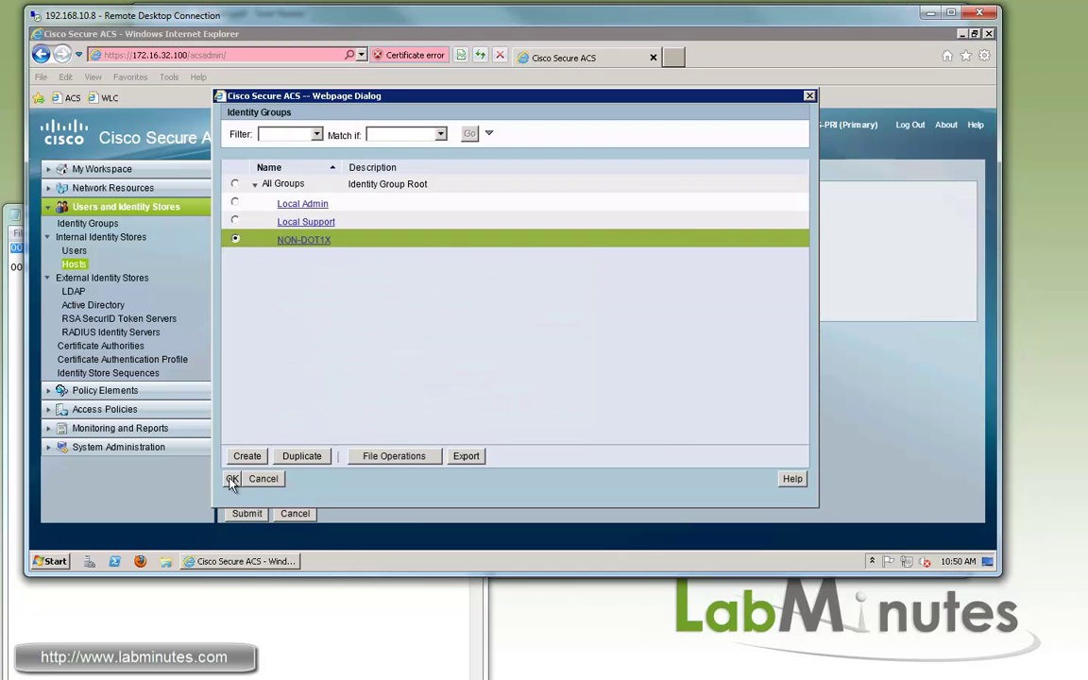
click(231, 479)
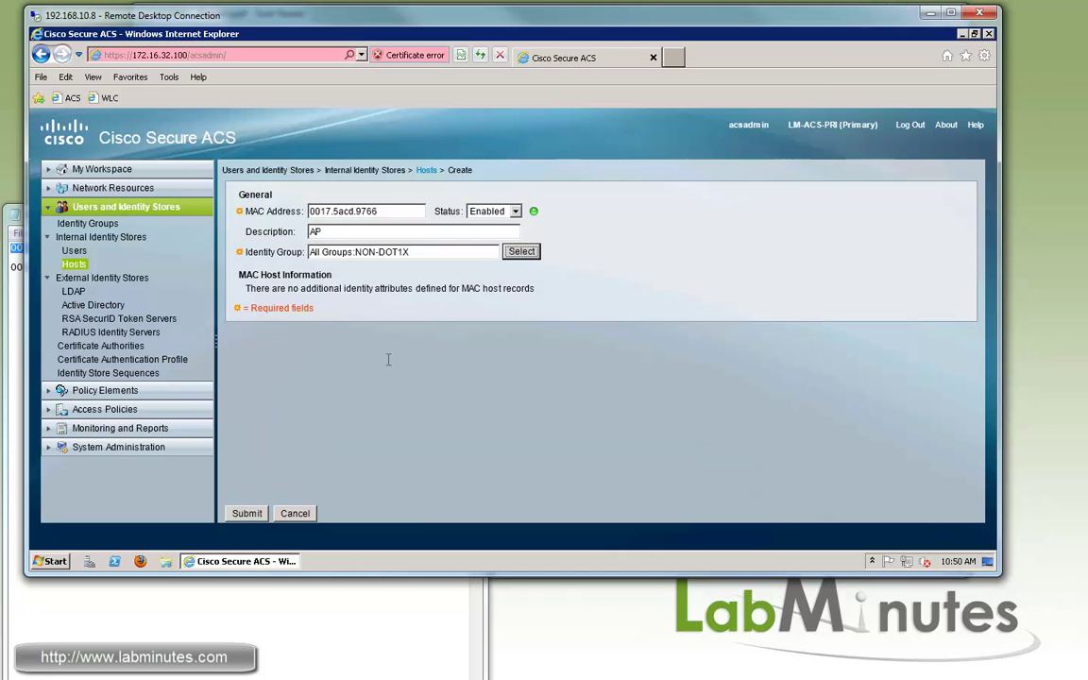
click(244, 514)
click(251, 494)
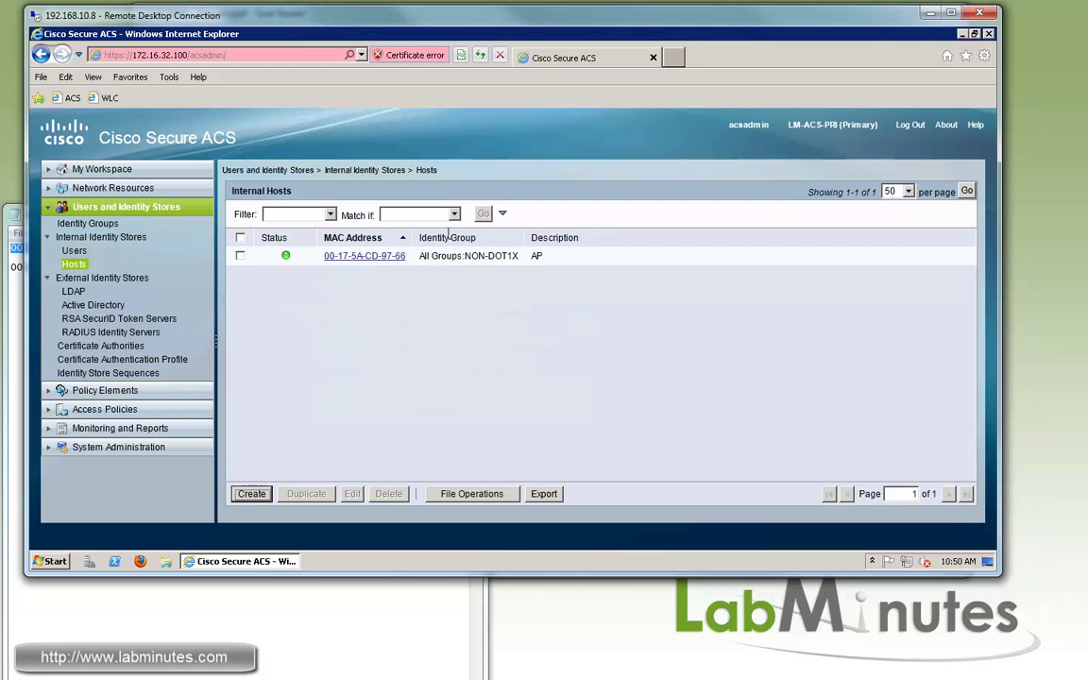
Paste MAC 0022.7577.1267 into the new host and remove its dots
key(alt+Tab)
click(326, 192)
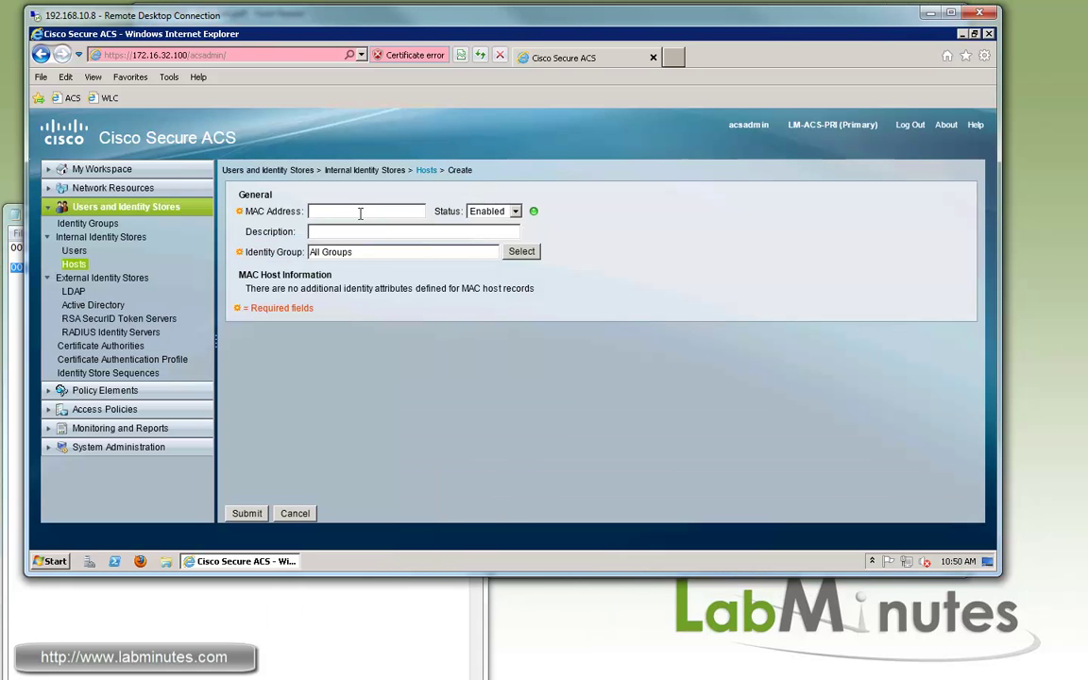
click(338, 210)
key(ctrl+v)
click(336, 211)
key(BackSpace)
key(Right)
key(Right)
key(Right)
key(Right)
key(BackSpace)
Describe the host as WIN7, assign it to NON-DOT1X, and submit
text(WiN7)
click(521, 251)
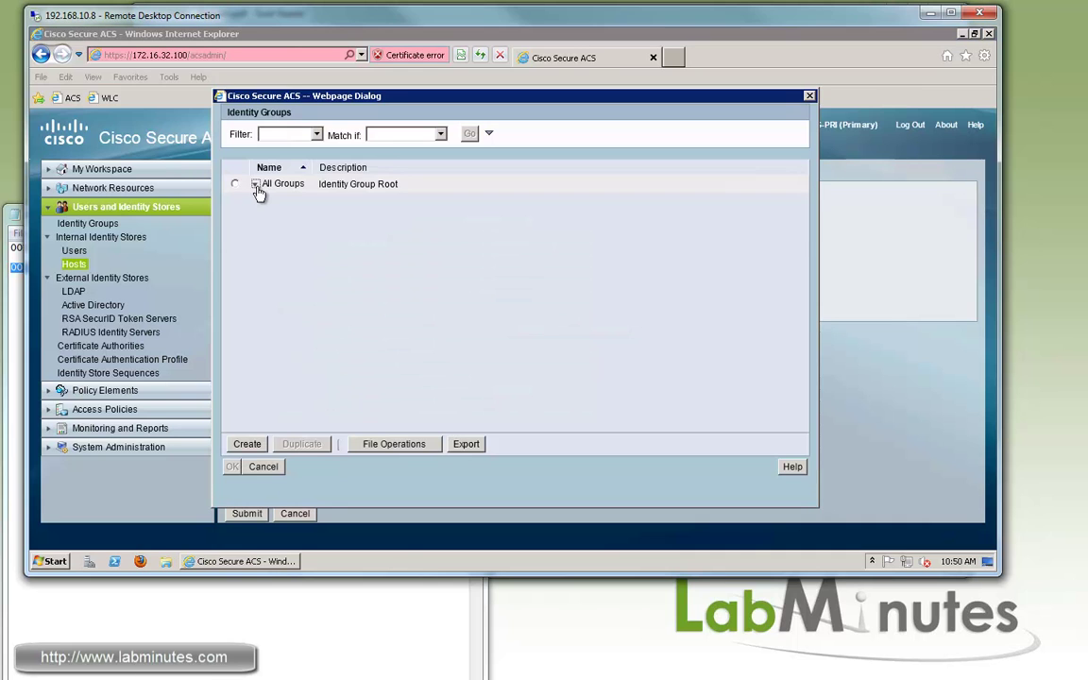
click(236, 241)
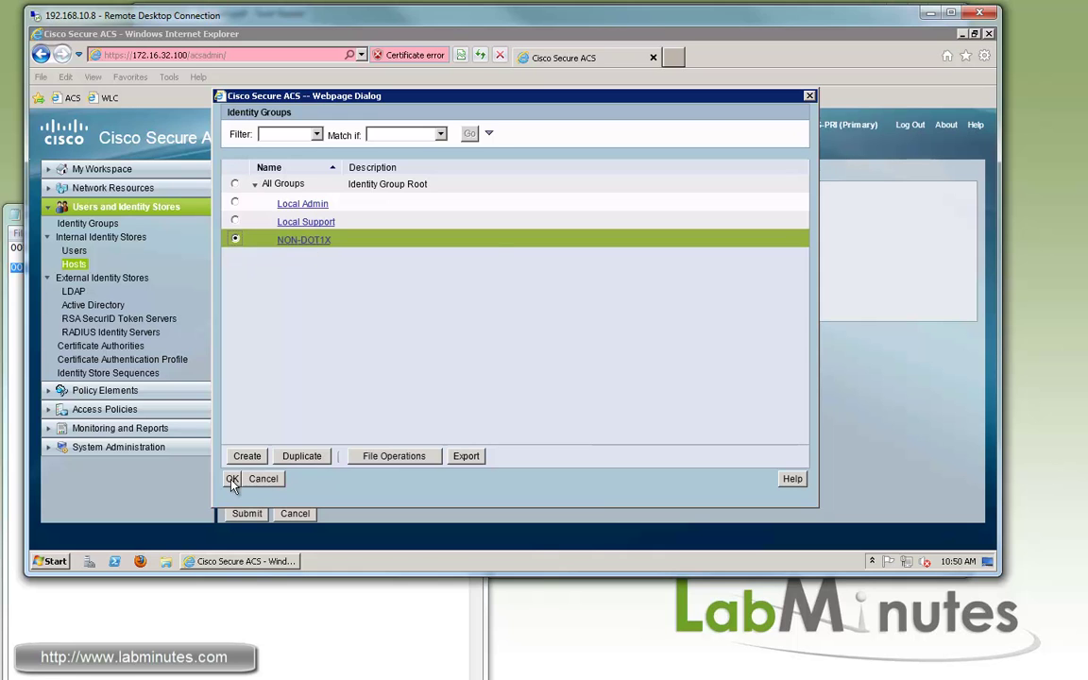
click(232, 478)
click(246, 515)
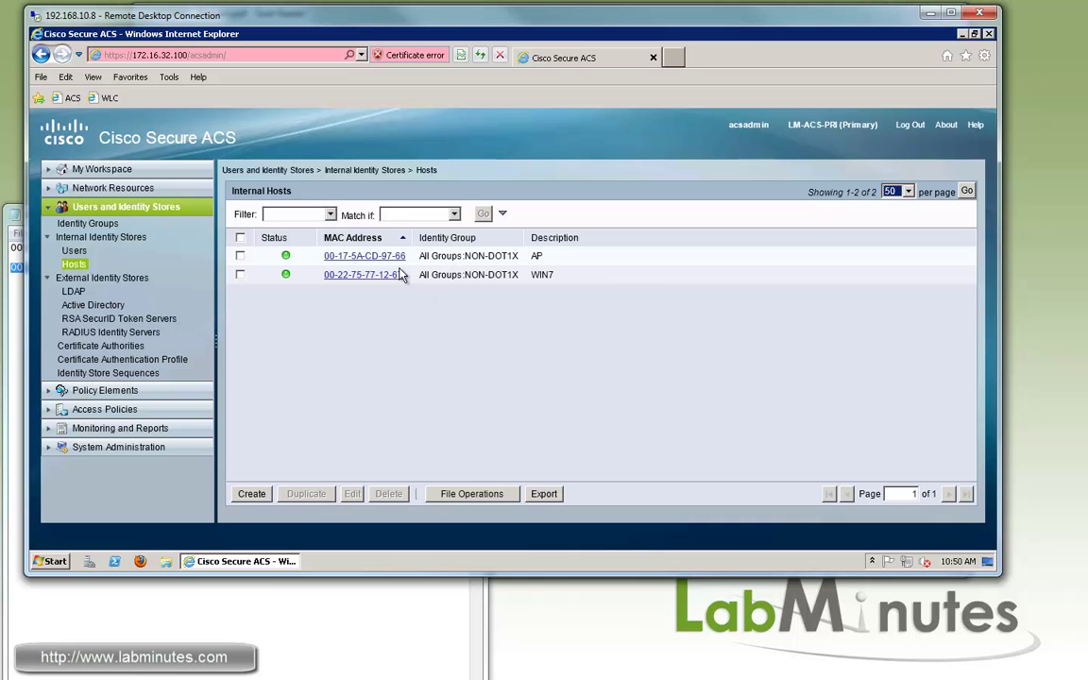
click(341, 294)
click(144, 389)
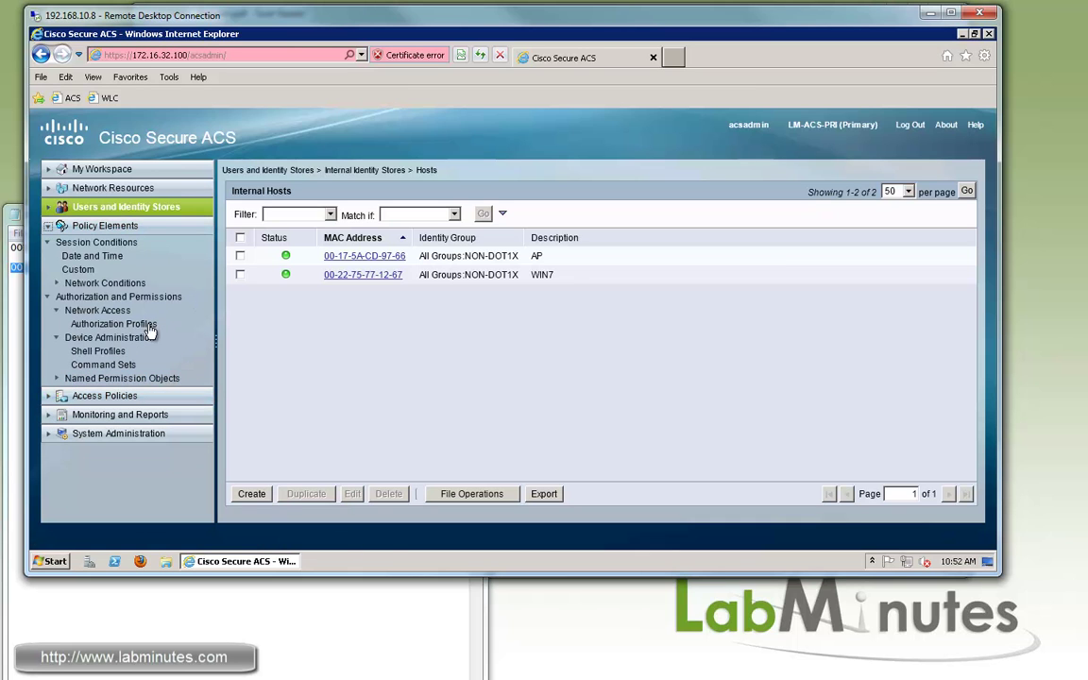
Create downloadable ACL LM-PERMIT-ALL with content 'permit ip any any'
click(59, 381)
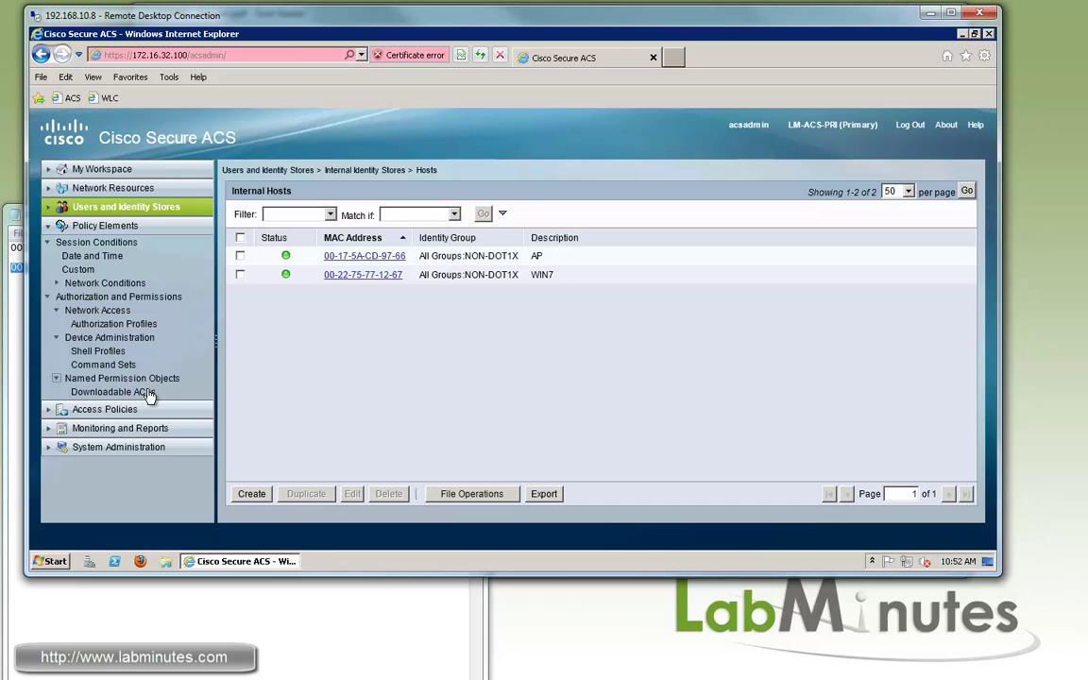
click(135, 394)
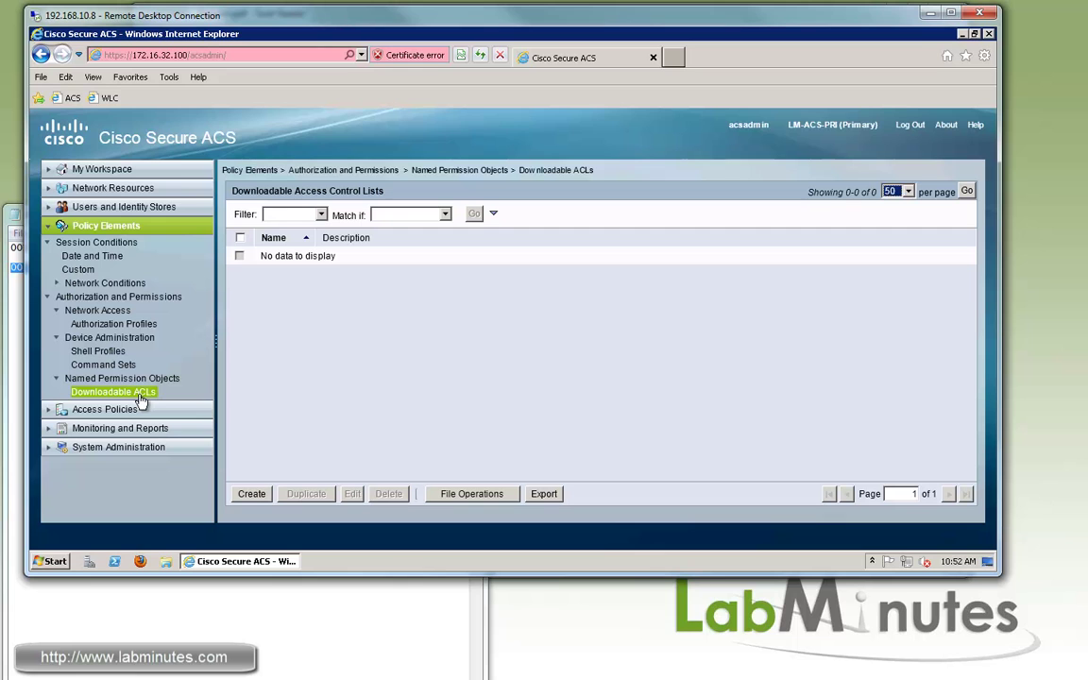
click(251, 493)
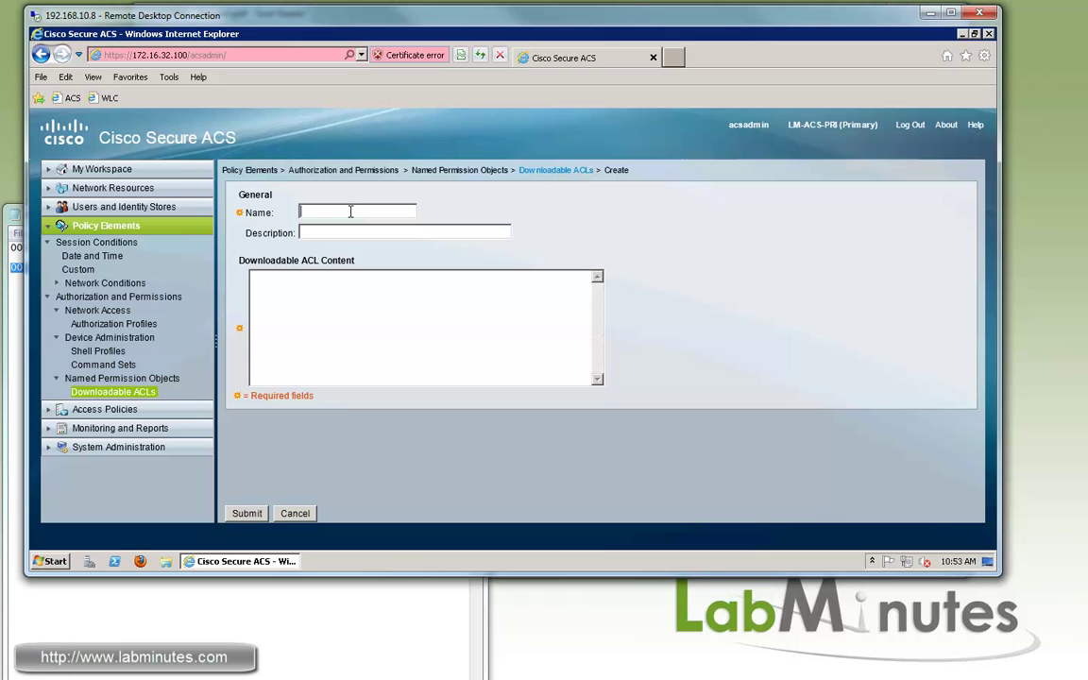
click(350, 212)
text(LM-PERMIT-ALL)
click(410, 310)
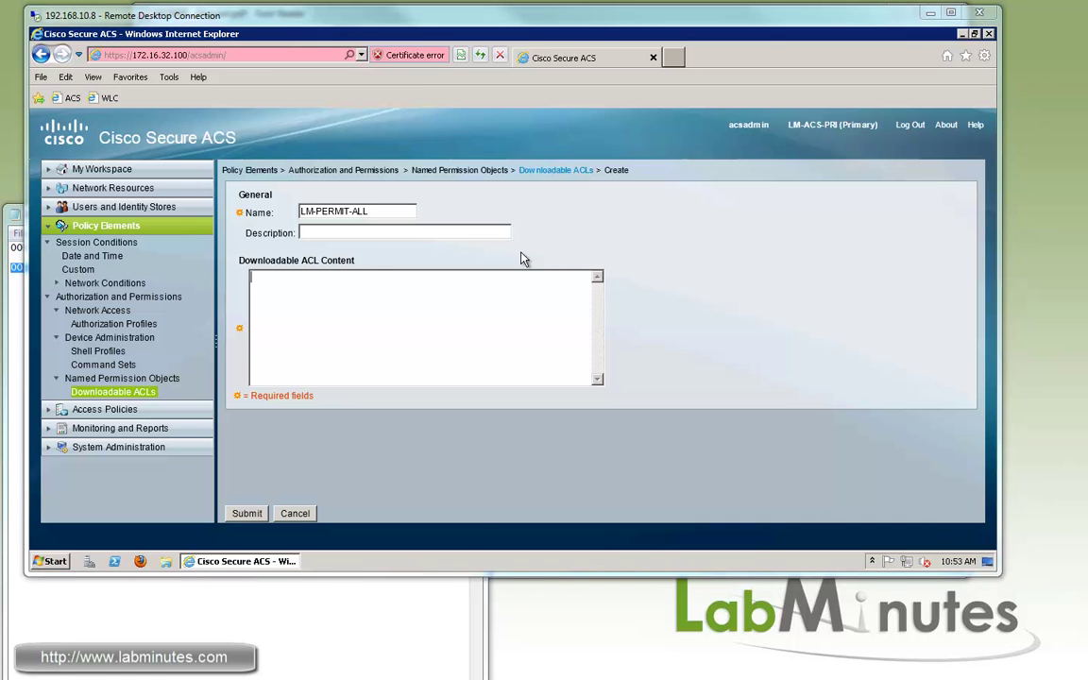
key(ctrl+v)
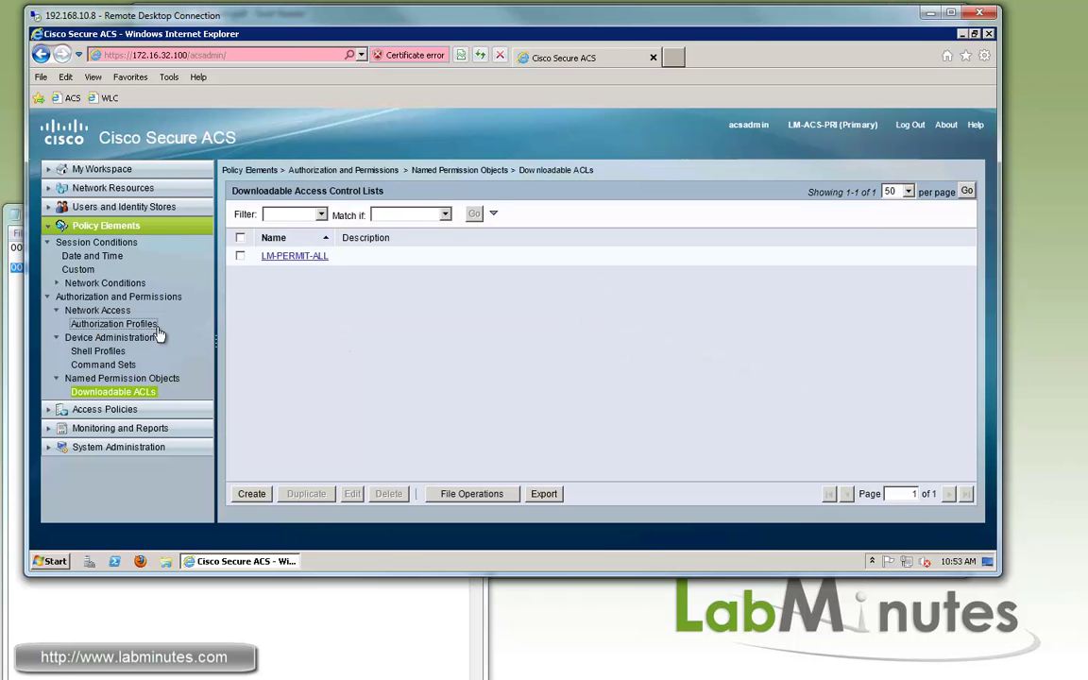
Create authorization profile LM-WIRED-PERMIT-ALL using static downloadable ACL LM-PERMIT-ALL and submit it
click(118, 324)
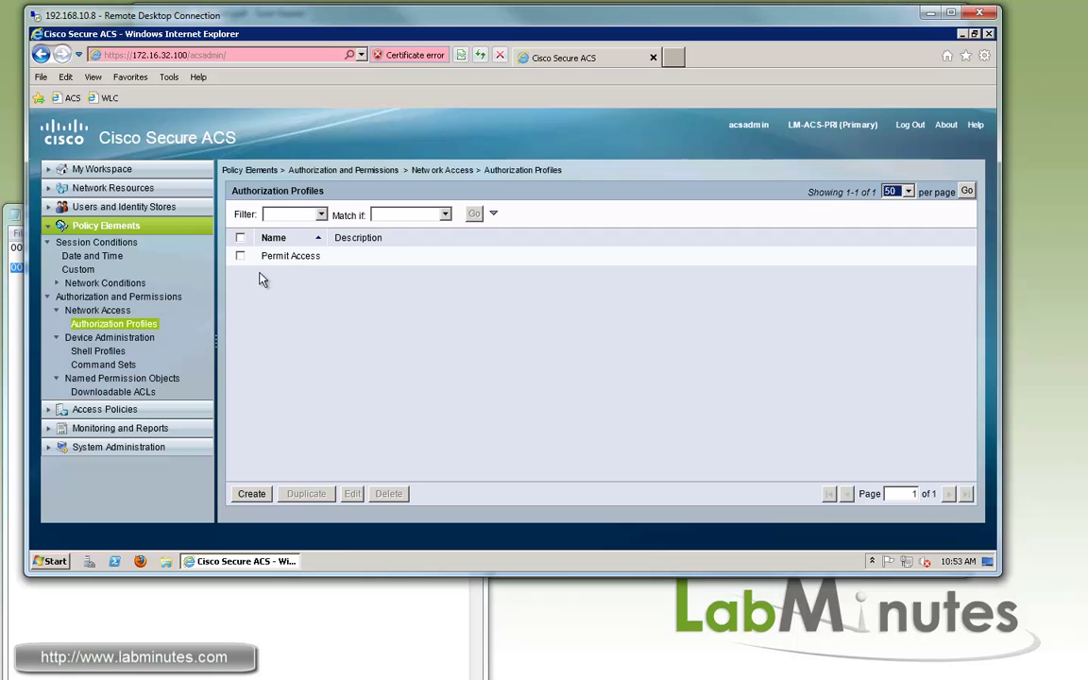
click(256, 494)
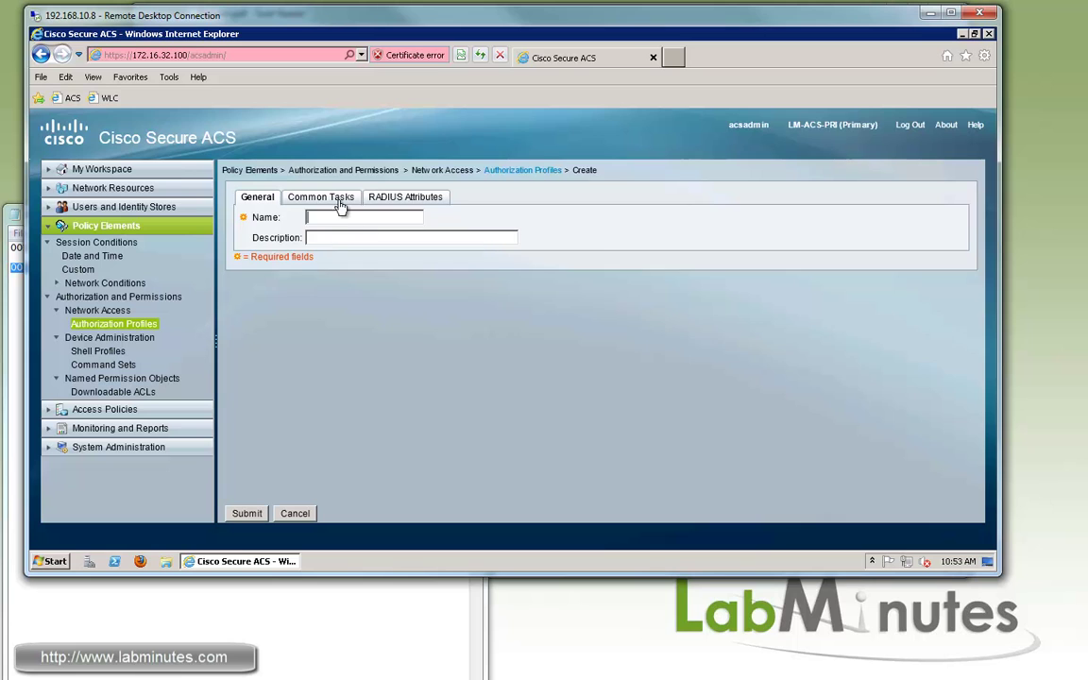
click(320, 197)
click(258, 197)
click(330, 219)
text(LM-WIRED-PERMIT-ALL)
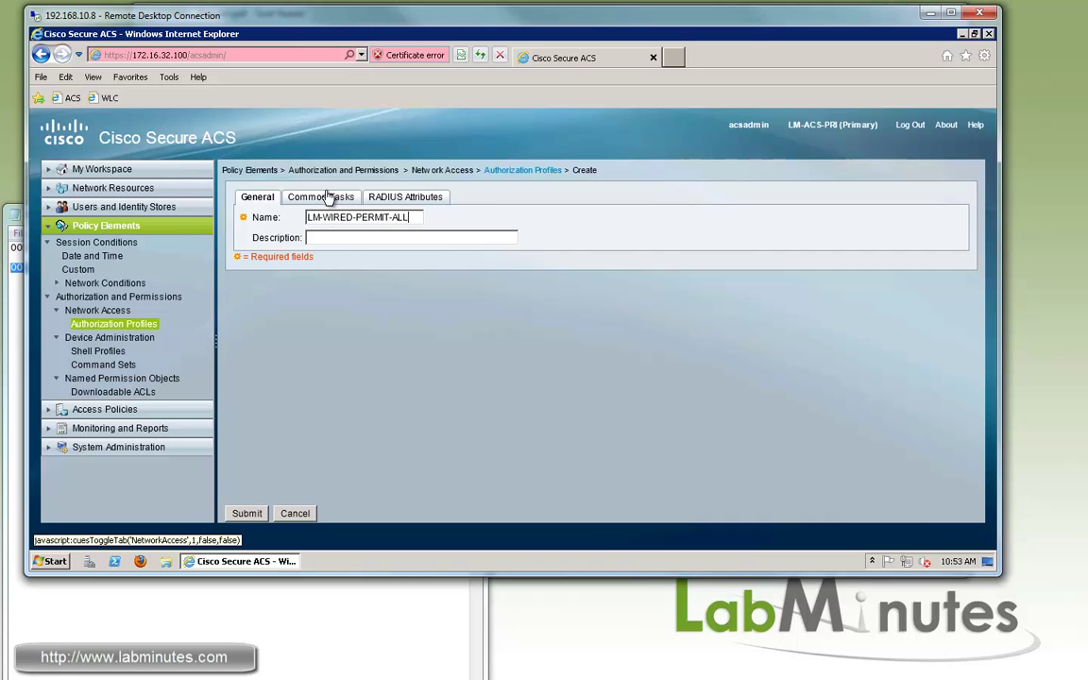
click(315, 198)
click(395, 228)
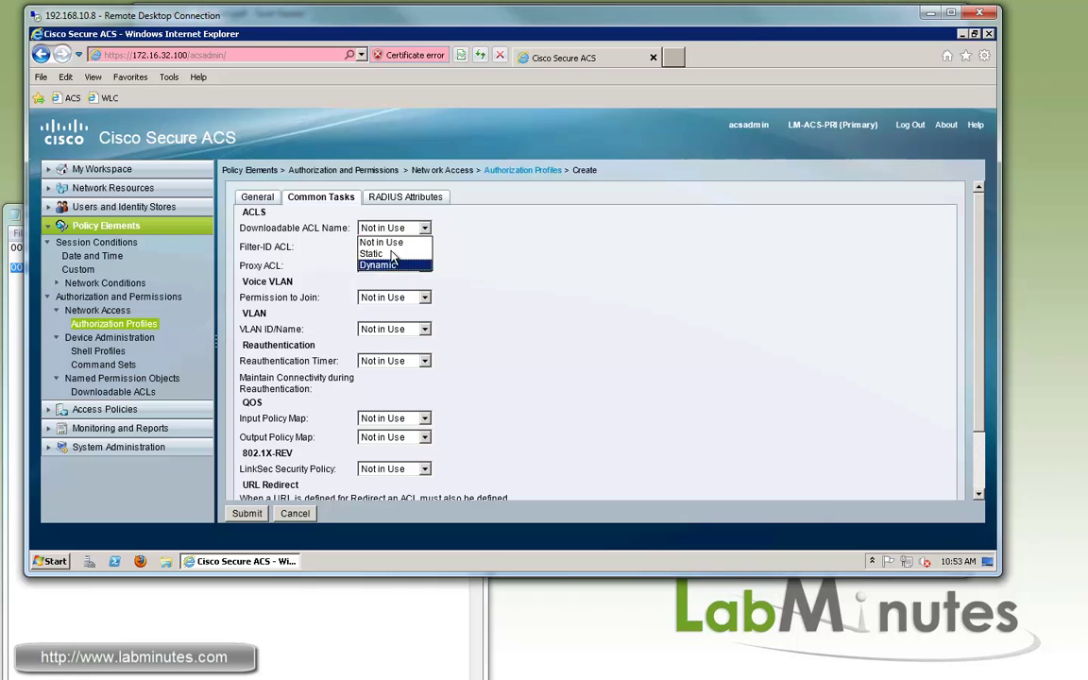
click(373, 253)
click(540, 233)
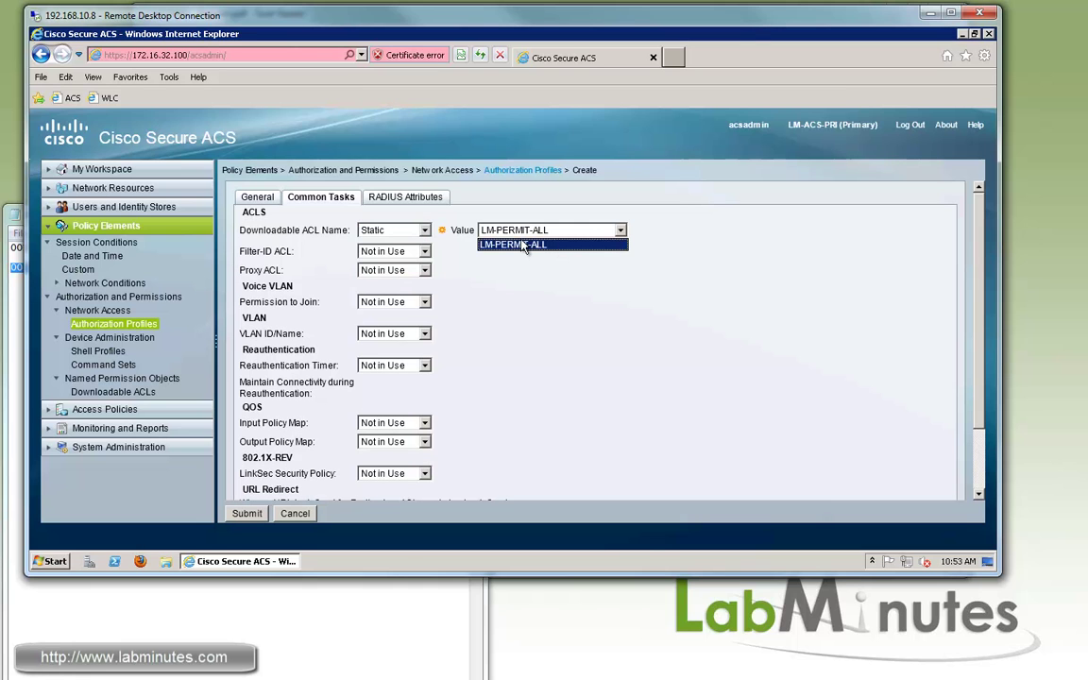
click(570, 245)
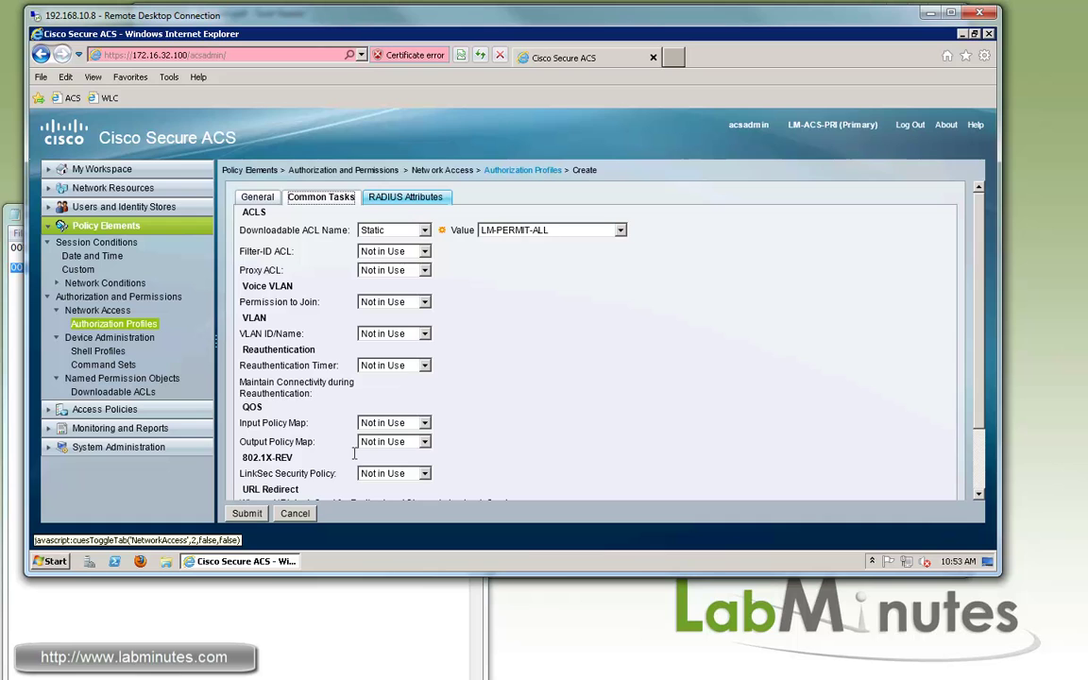
click(246, 513)
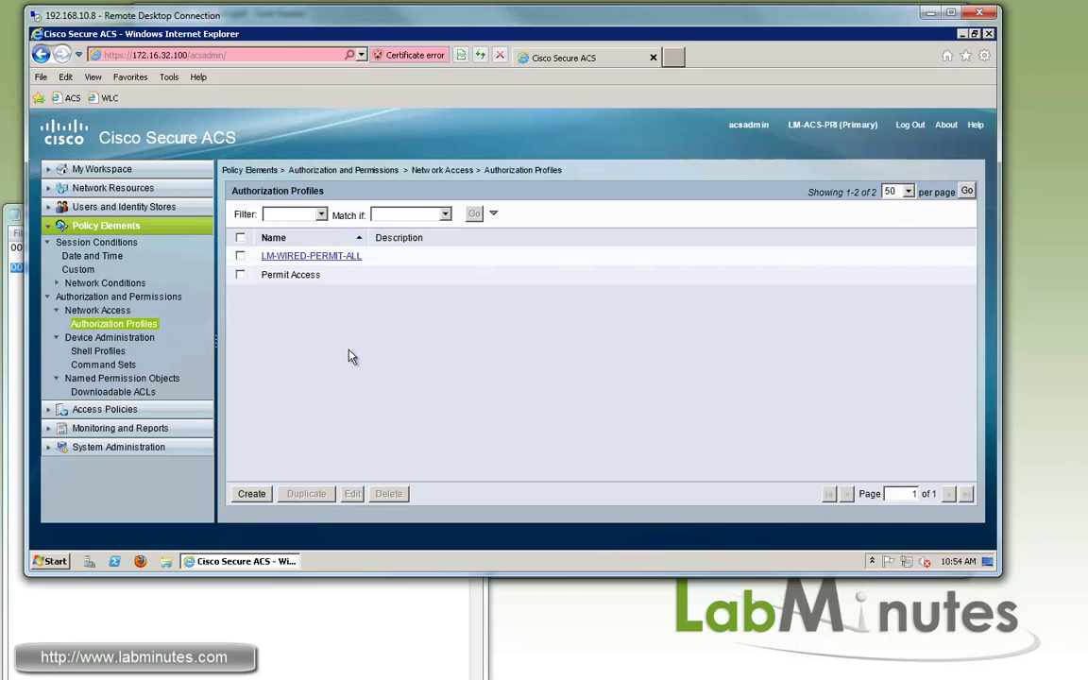
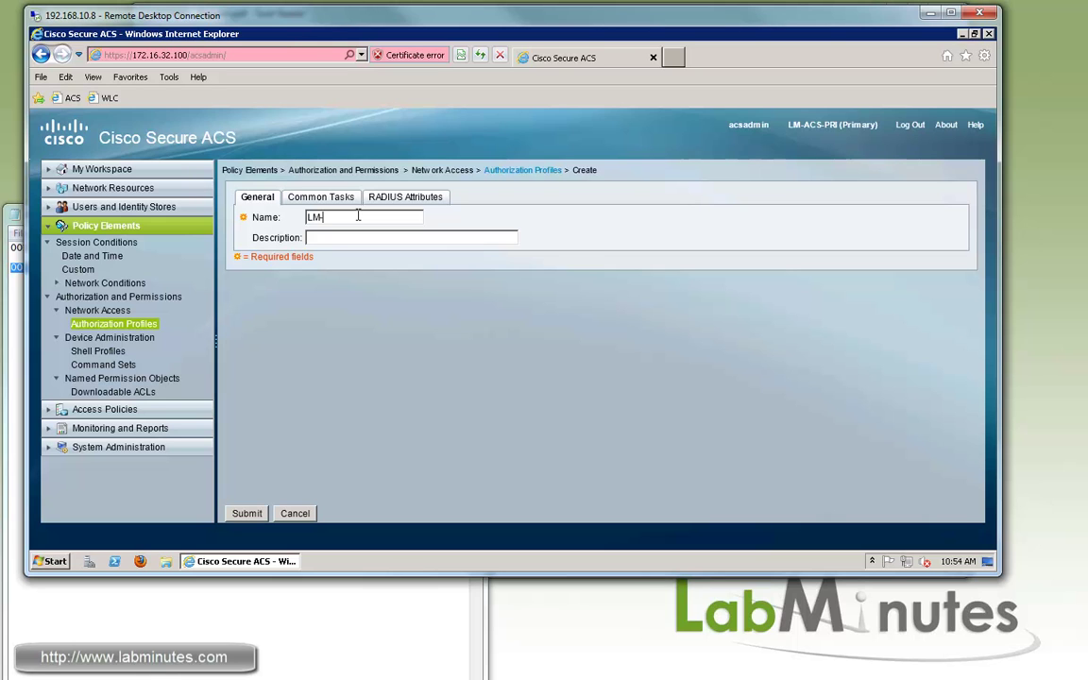
Complete the profile name LM-WLAN-PERMIT-ALL and pick the RADIUS-Cisco Airespace attribute dictionary
text(T-ALL)
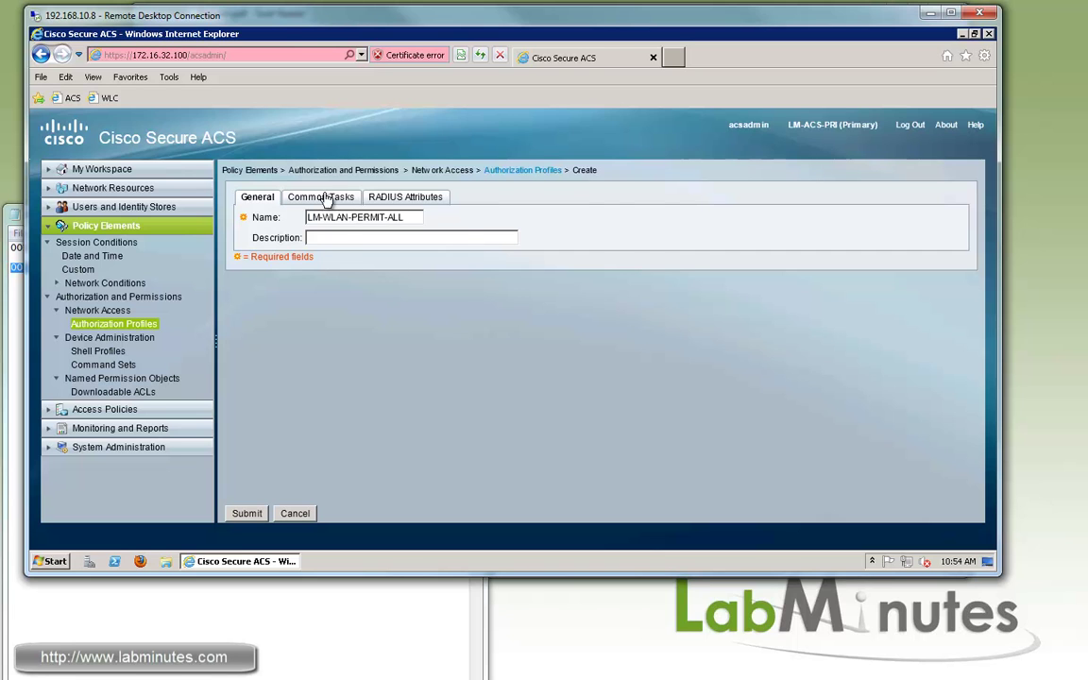
click(294, 196)
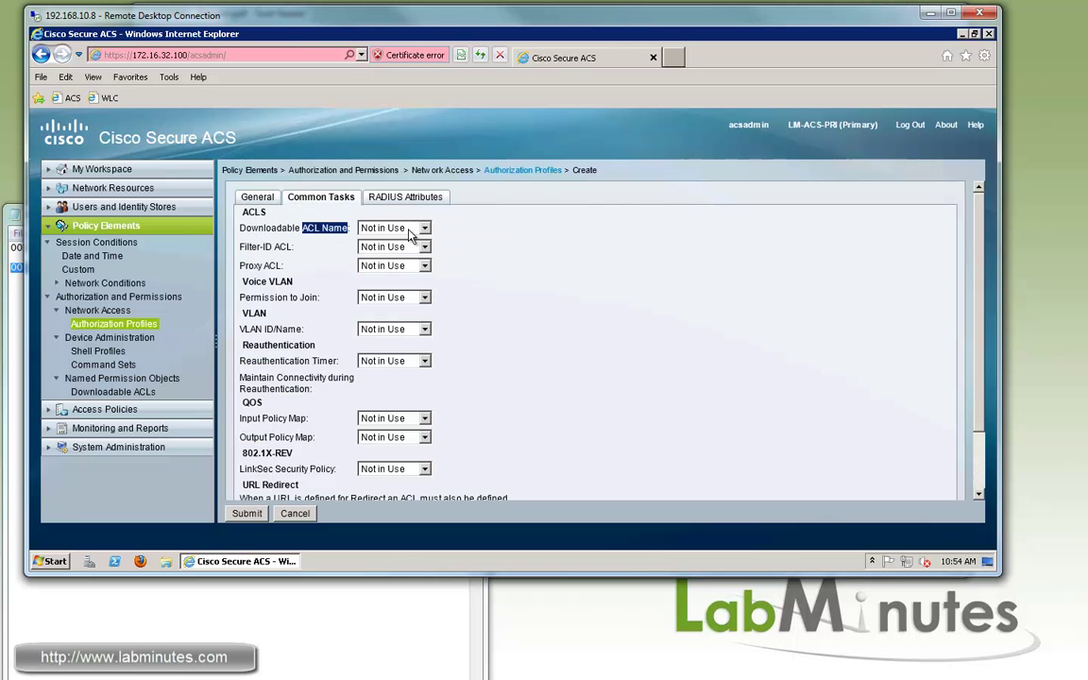
click(401, 196)
click(979, 374)
scroll(956, 467, down, 3)
click(521, 379)
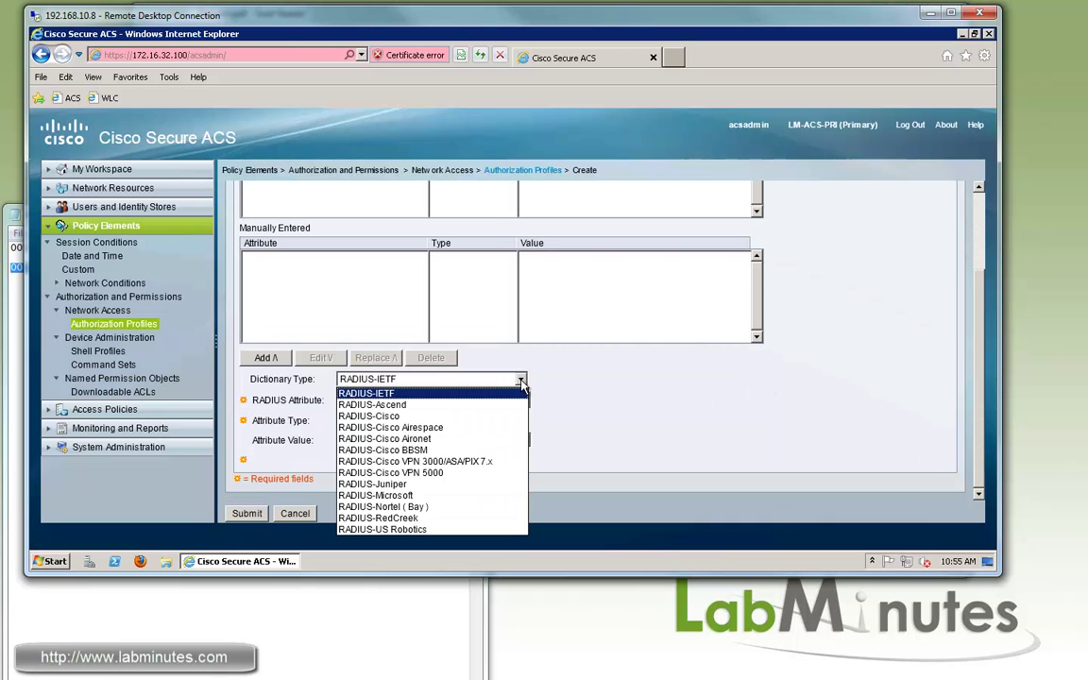
click(421, 427)
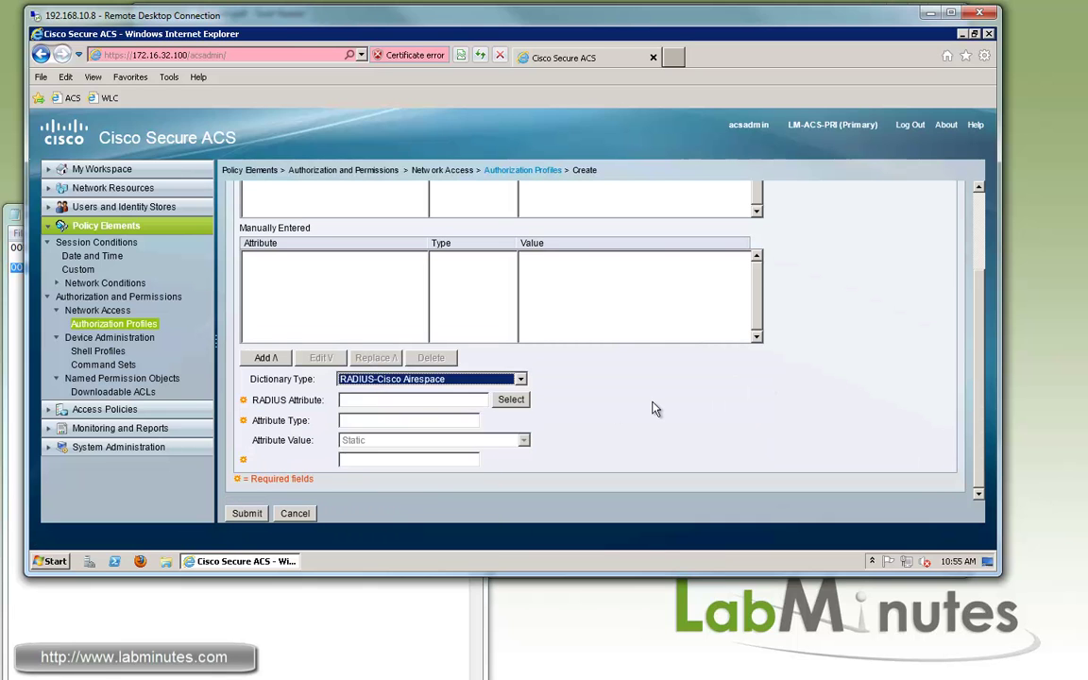
Select the Airespace-ACL-Name attribute and enter its static value LM-PERMIT-ALL
click(510, 400)
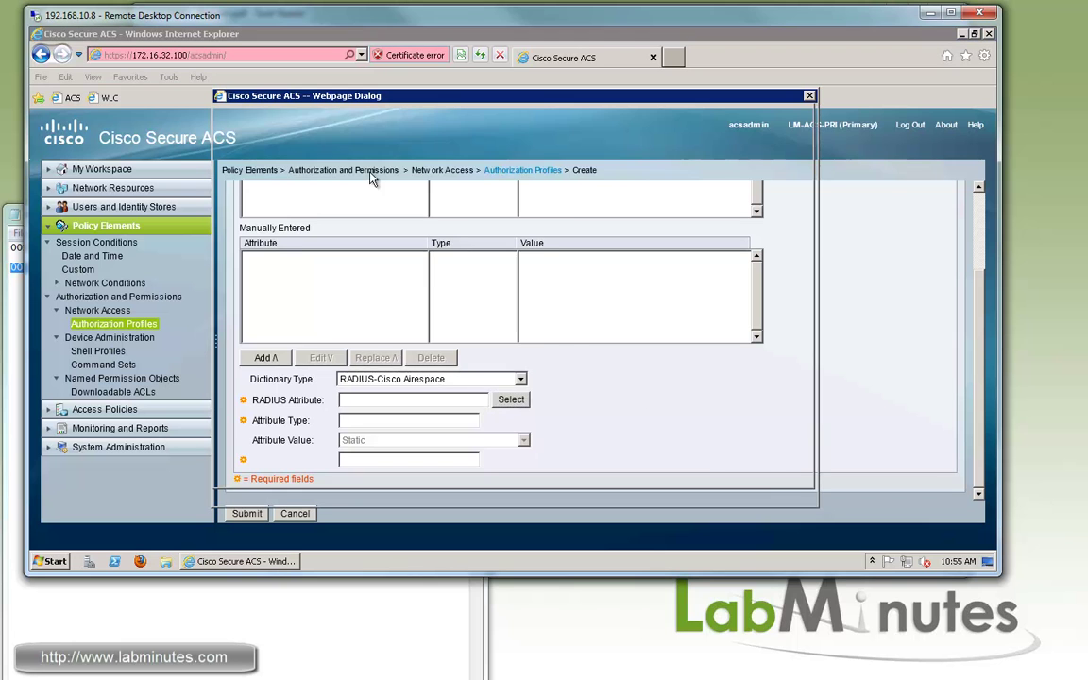
click(238, 196)
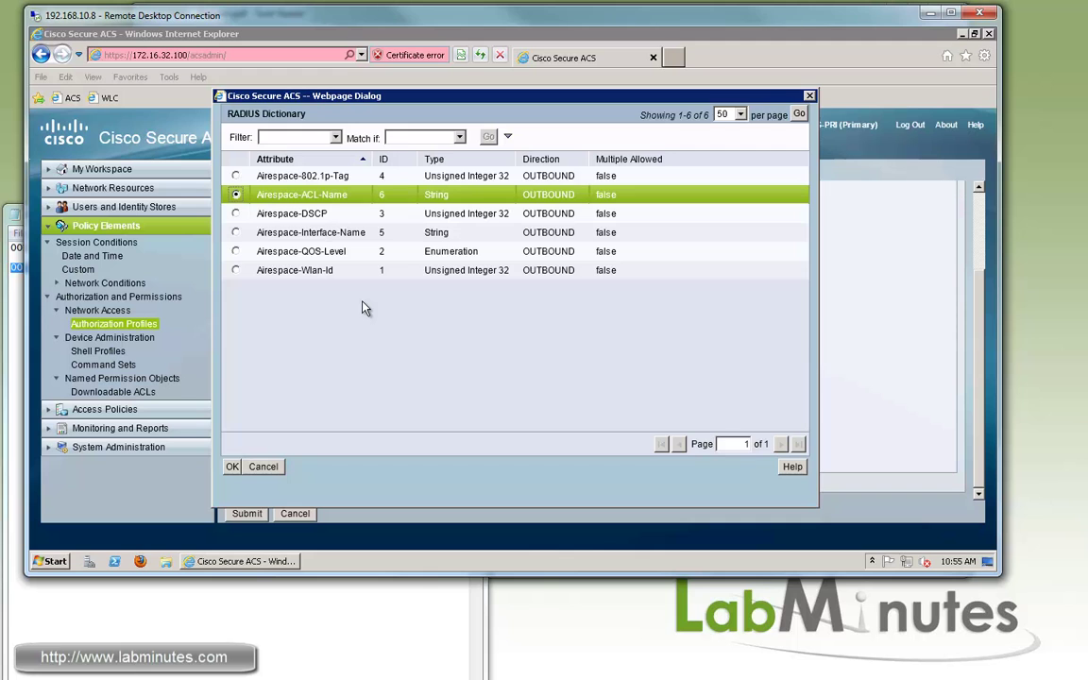
click(231, 467)
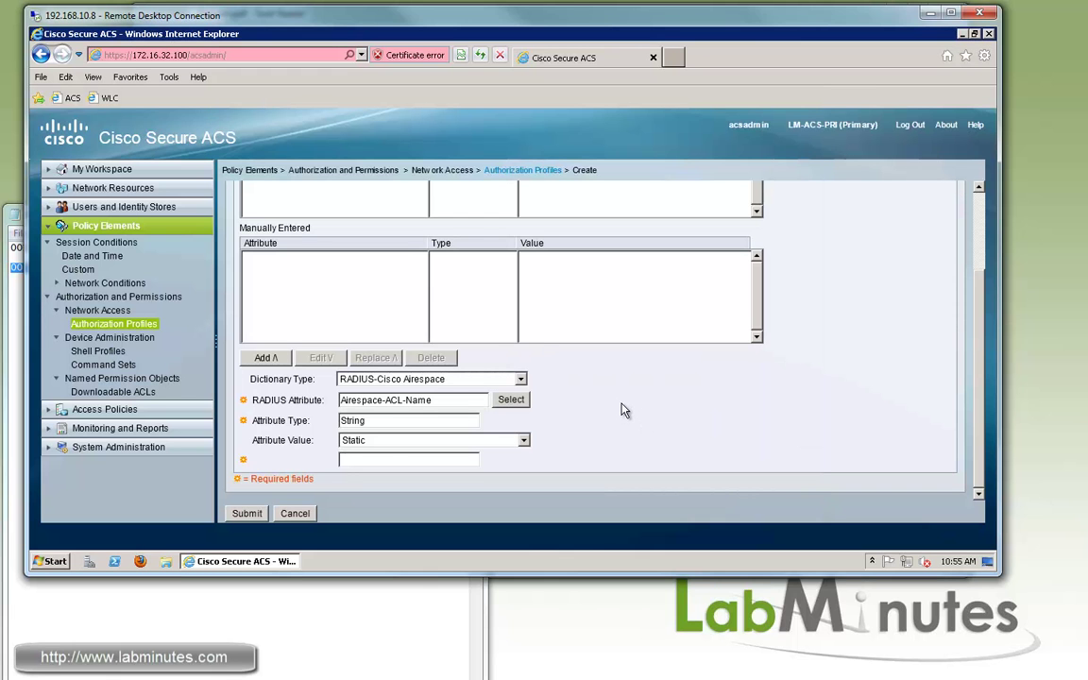
click(398, 458)
text(LM-PERMIT-A)
Finish the LM-PERMIT-ALL value, then log in to the wireless controller as admin in a new tab
text(LL)
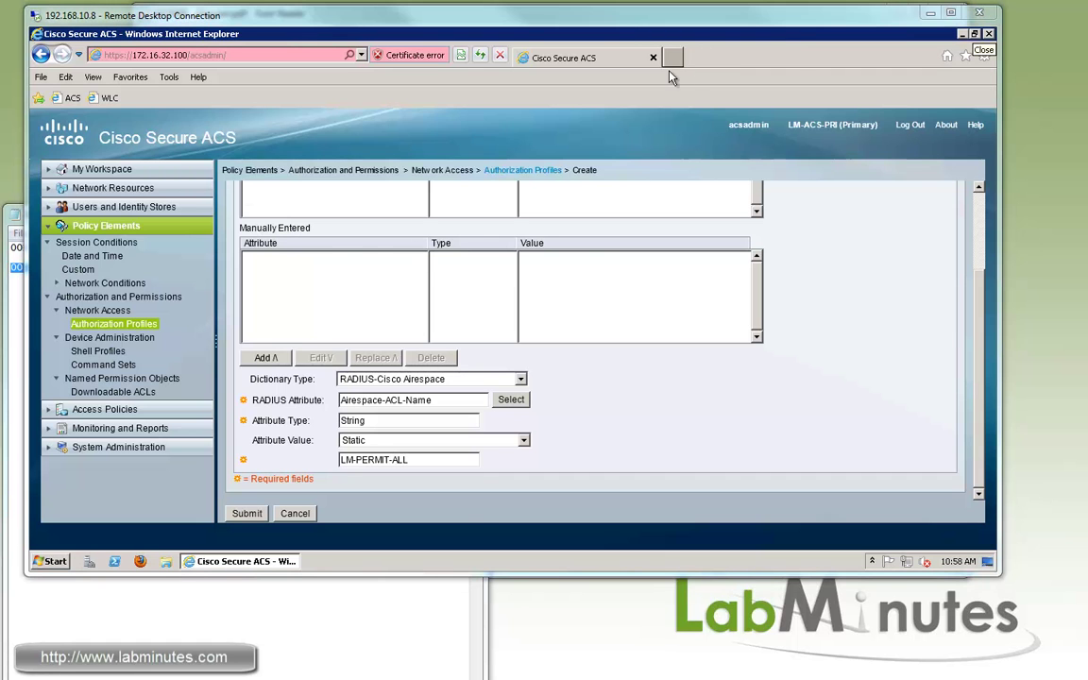
click(672, 57)
click(104, 98)
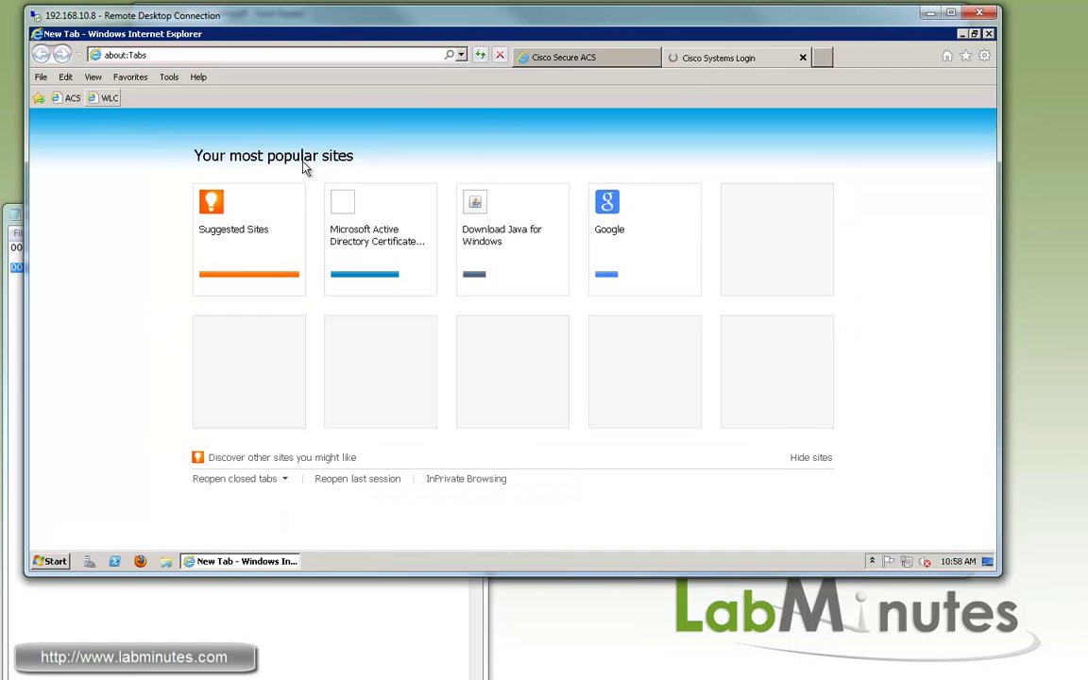
click(706, 357)
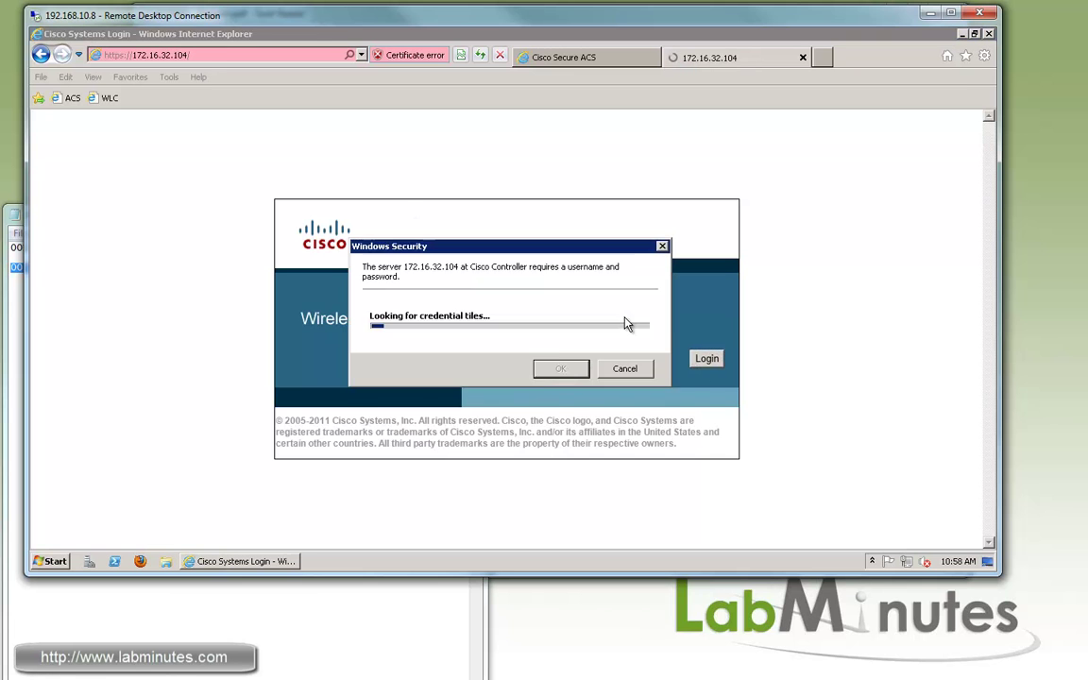
text(admin)
key(Tab)
key(Return)
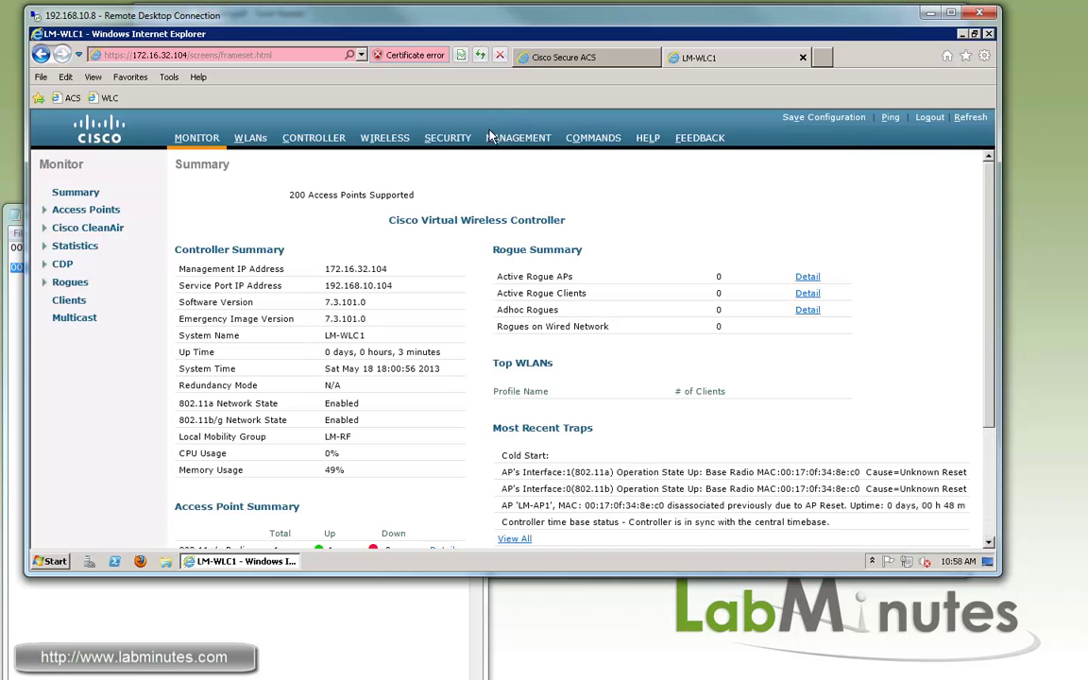
Open the LM-PERMIT-ALL access list under Security > Access Control Lists and select its name
click(447, 139)
click(149, 412)
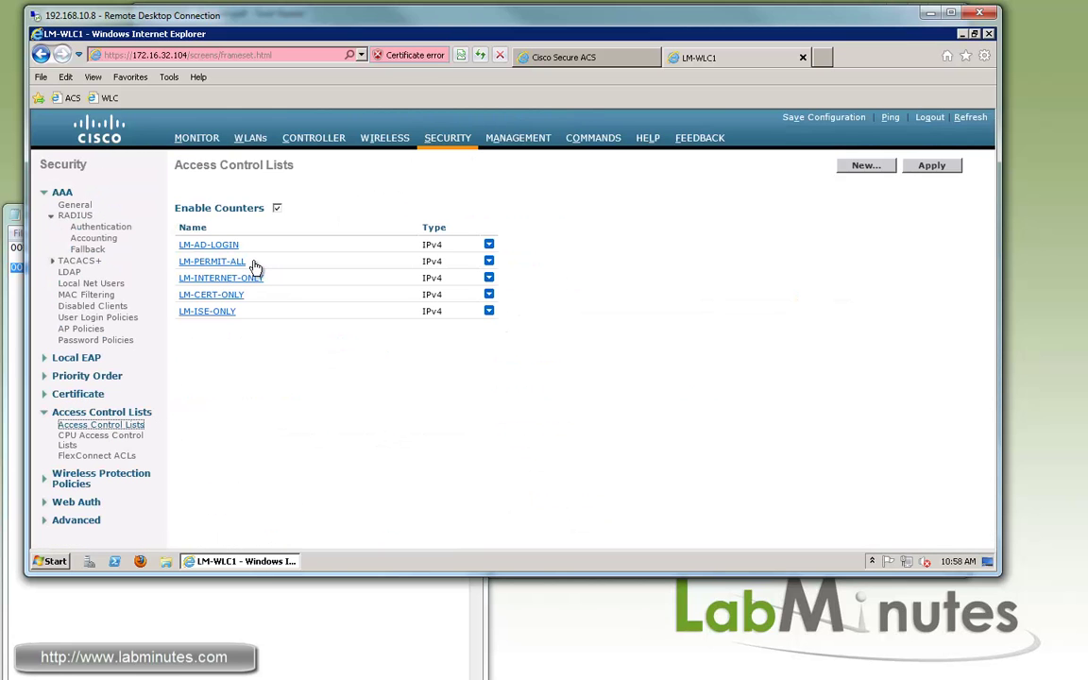
click(191, 262)
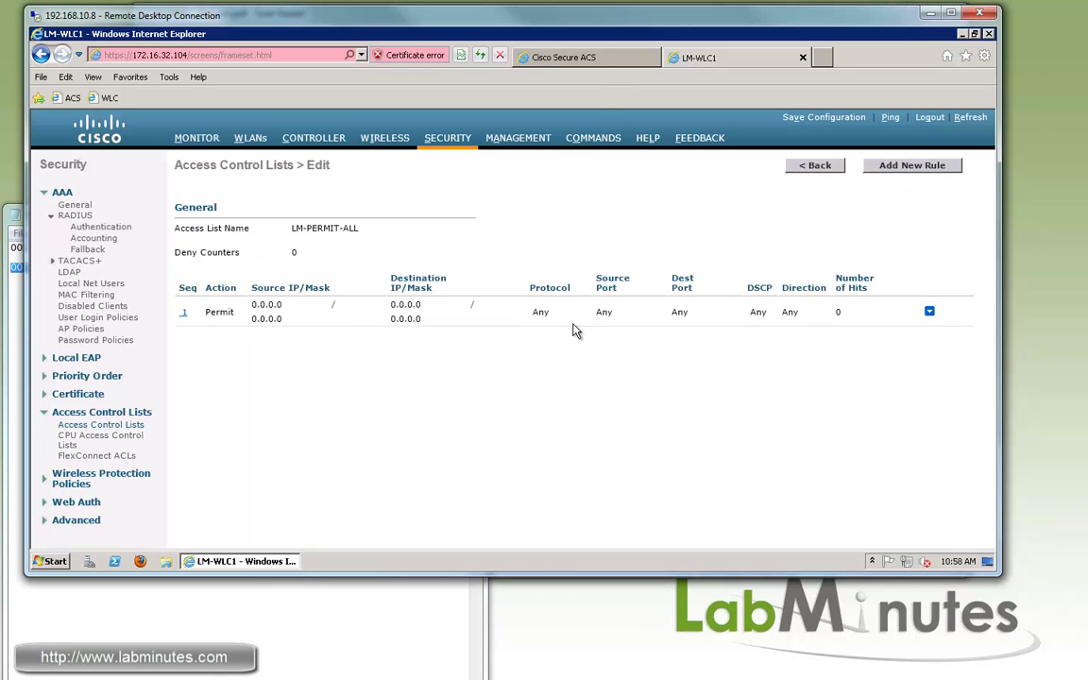
drag(289, 228, 360, 227)
Save the LM-WLAN-PERMIT-ALL authorization profile and go to Access Policies > Access Services
click(581, 57)
click(248, 516)
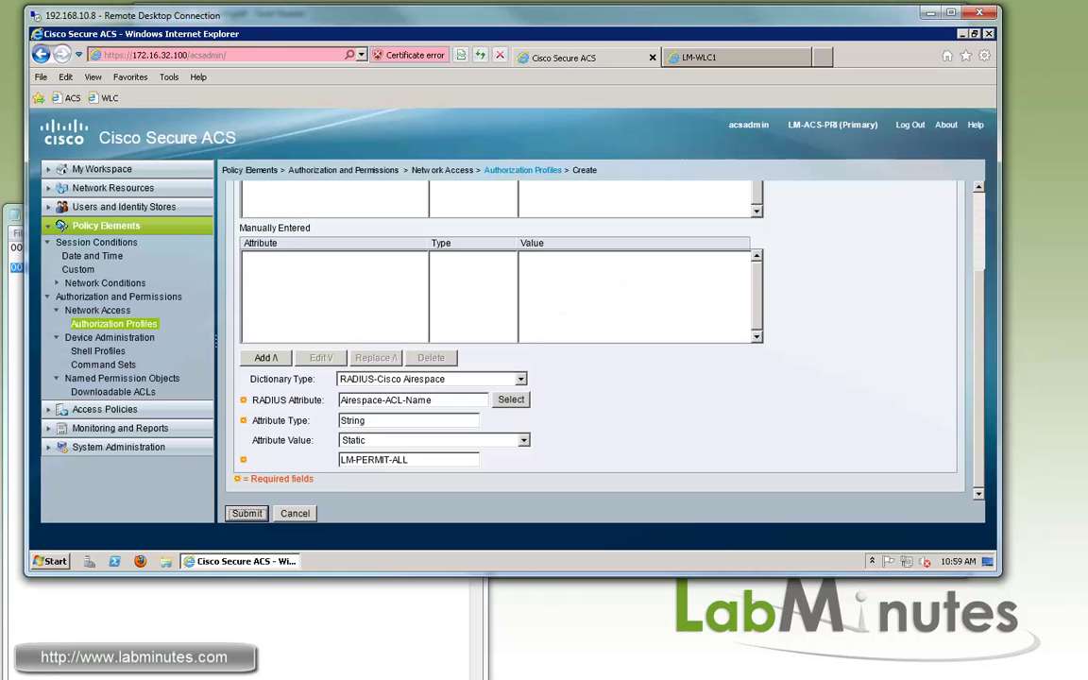
click(104, 409)
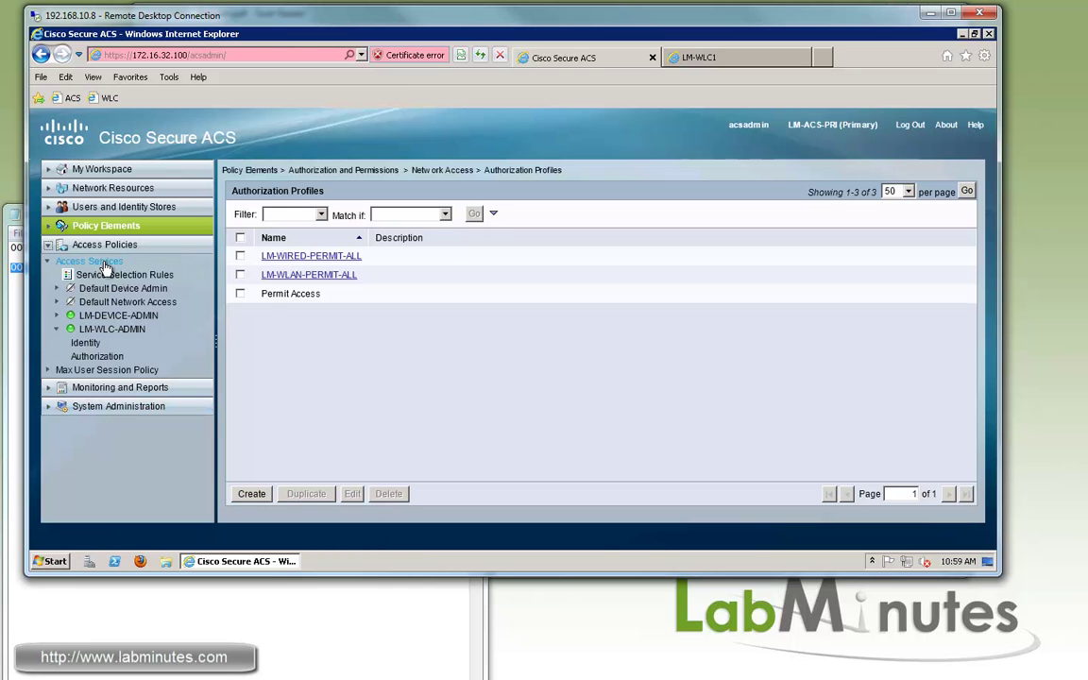
click(104, 263)
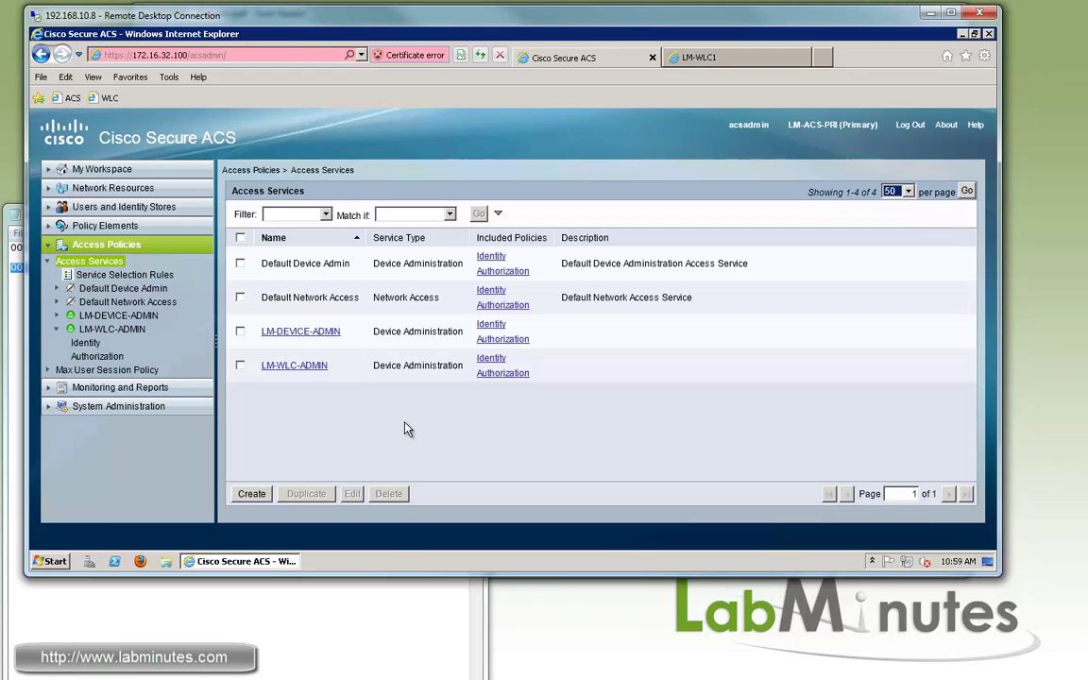
Create access service LM-WIRED as a user-selected Network Access service type
click(252, 493)
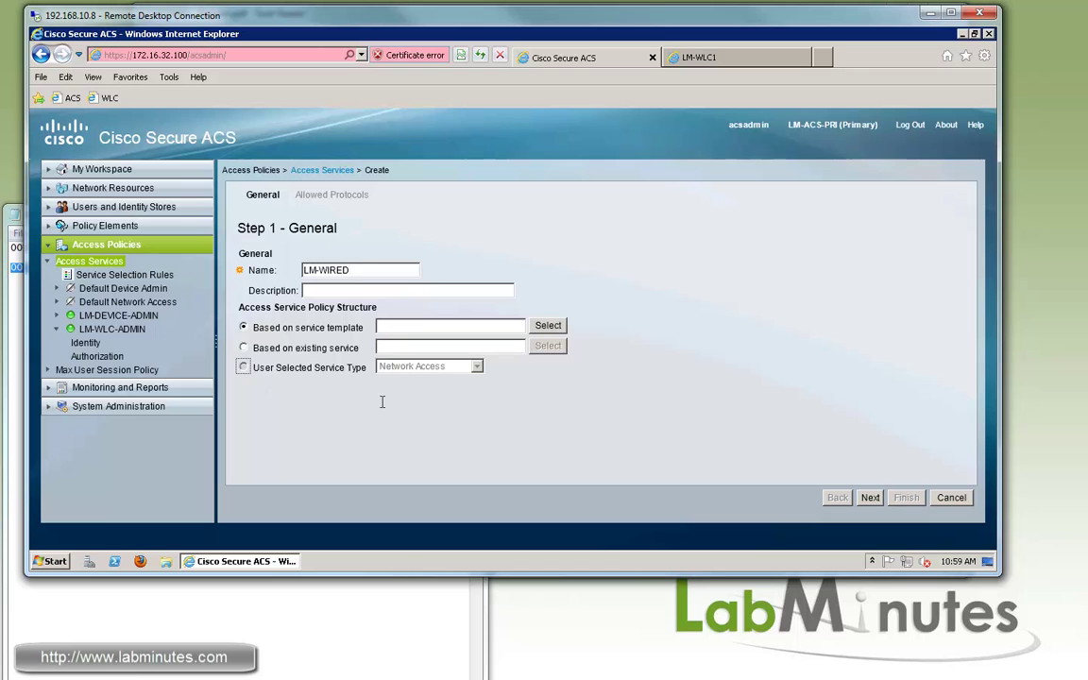
click(338, 367)
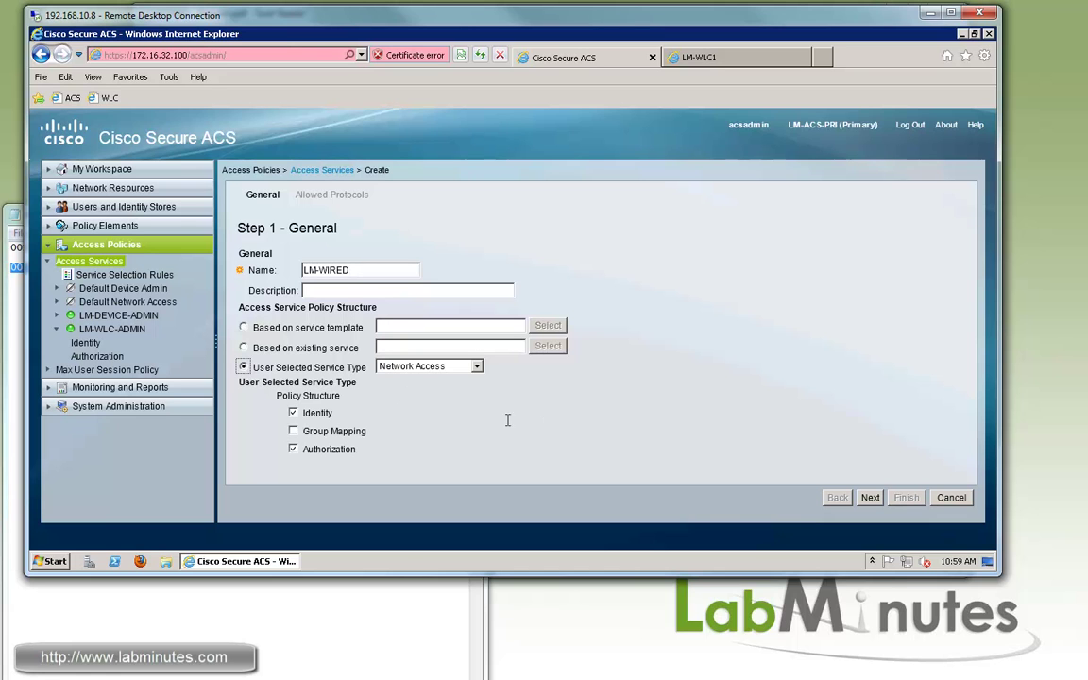
click(430, 366)
click(416, 376)
click(870, 498)
click(866, 502)
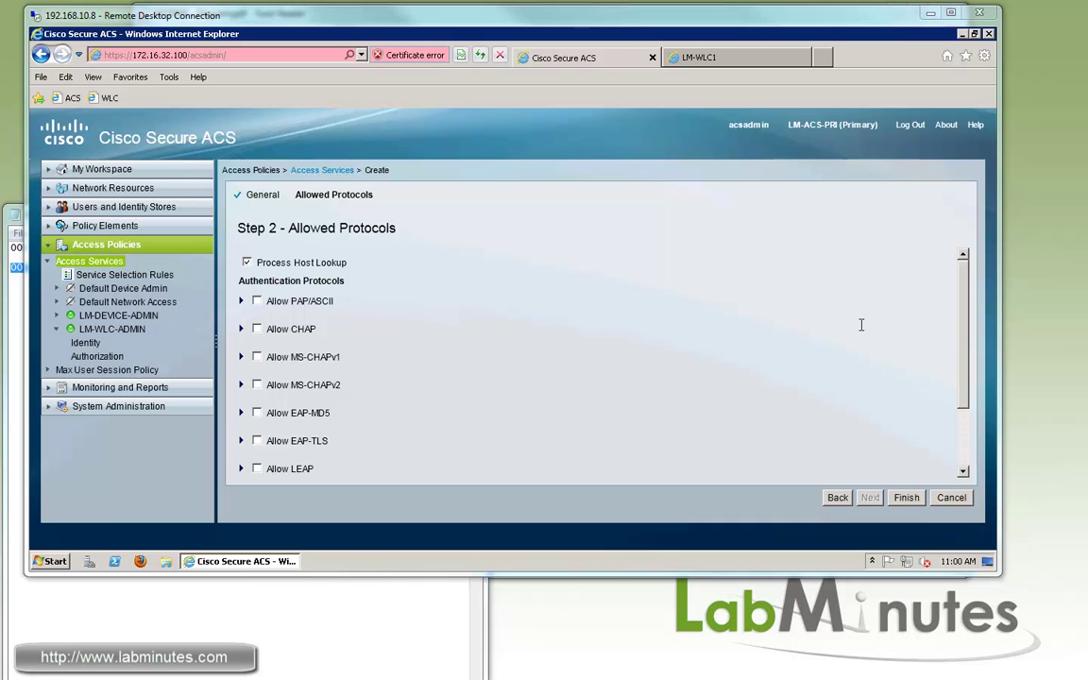
Allow EAP-TLS and PEAP with EAP-MS-CHAPv2, prefer EAP-TLS, and finish the LM-WIRED service
drag(963, 342, 963, 397)
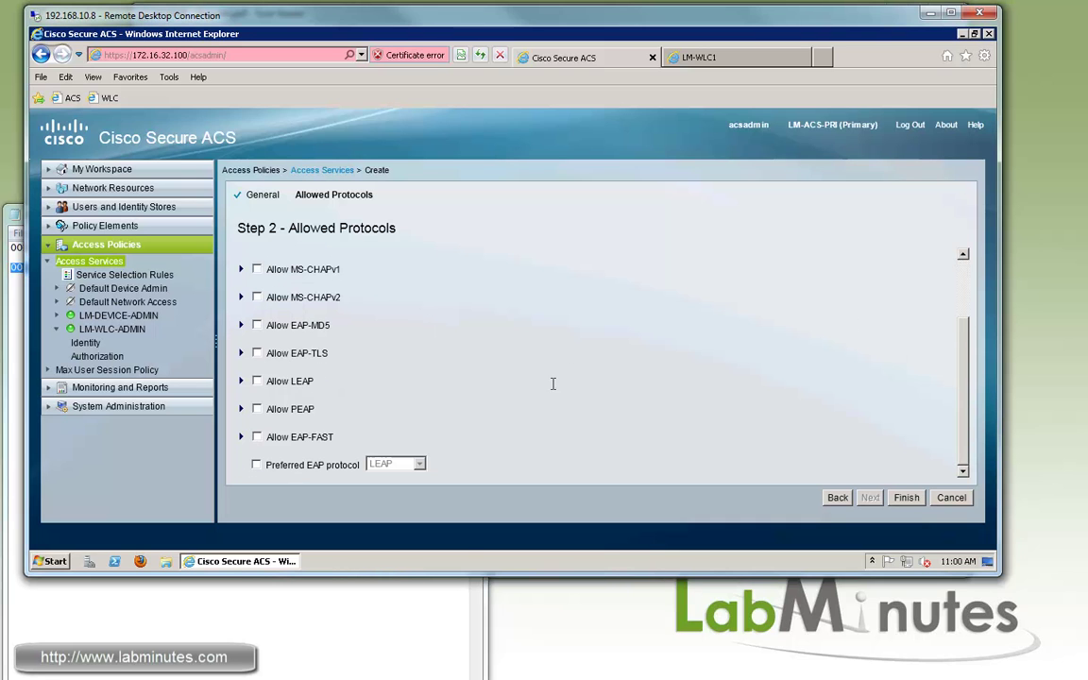
click(257, 352)
click(242, 352)
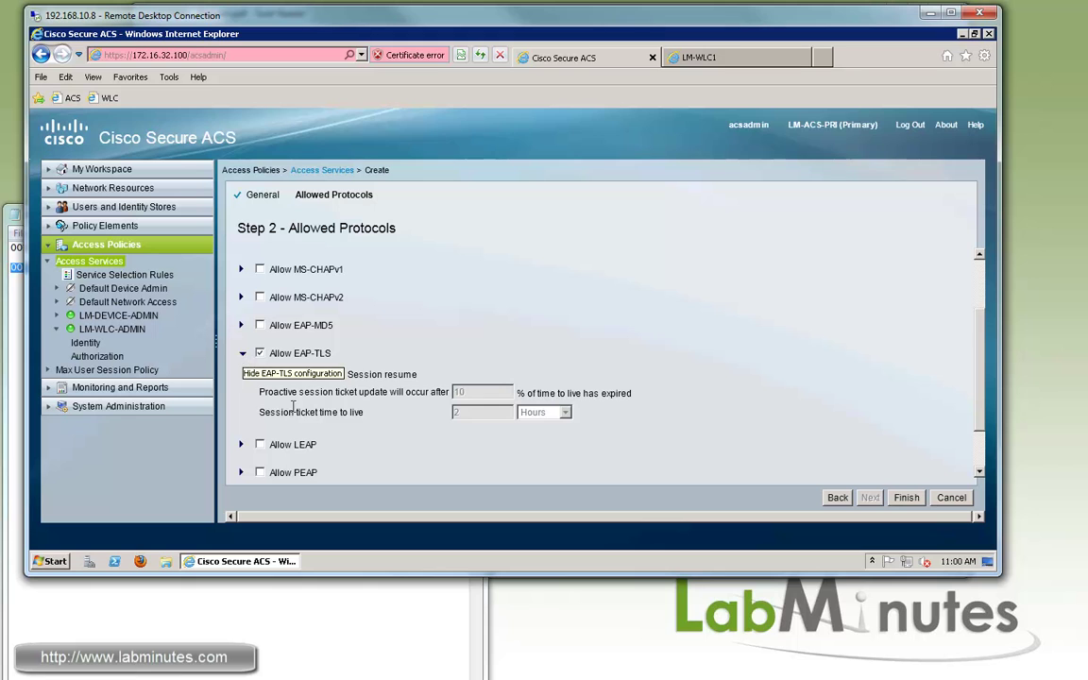
scroll(250, 430, down, 1)
click(260, 409)
click(243, 409)
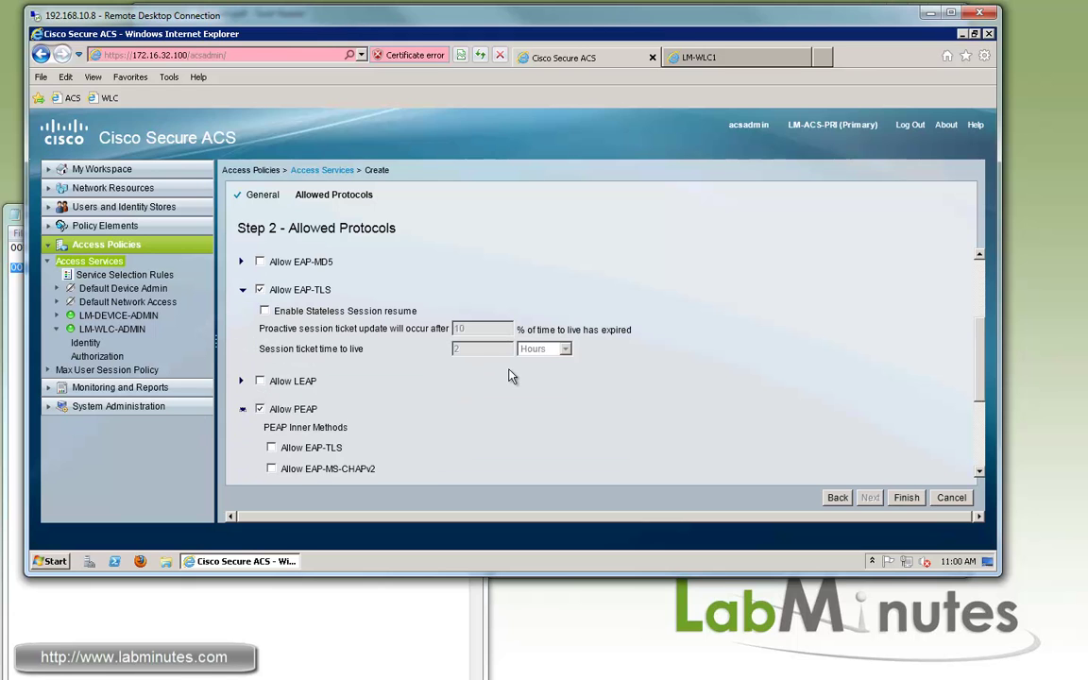
scroll(510, 376, down, 3)
click(272, 365)
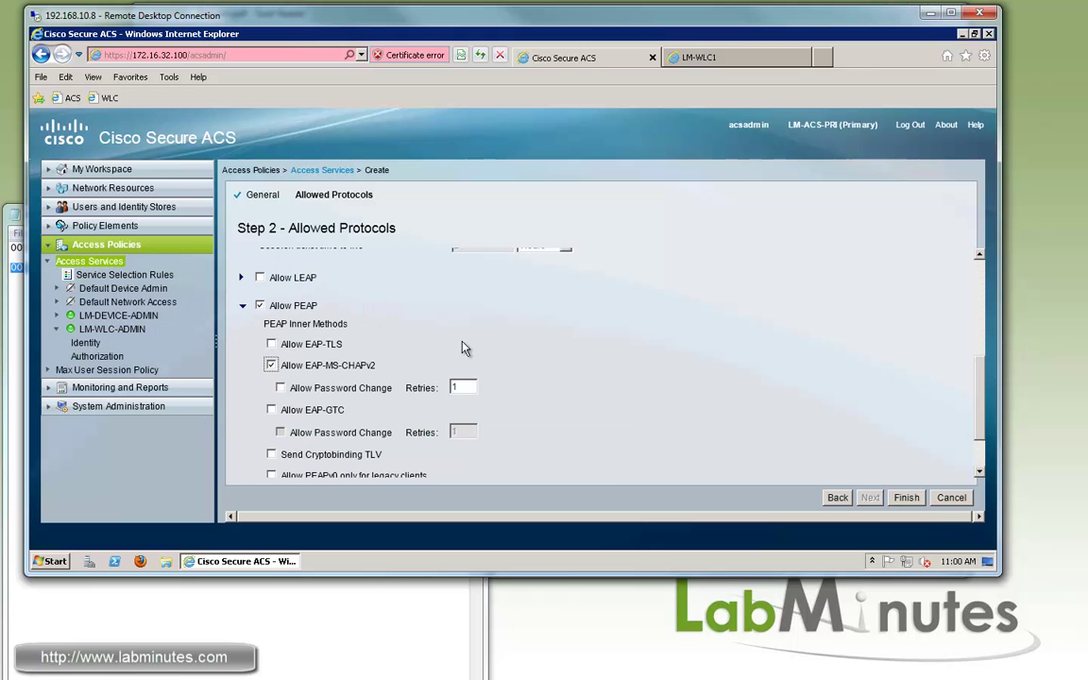
scroll(392, 373, down, 2)
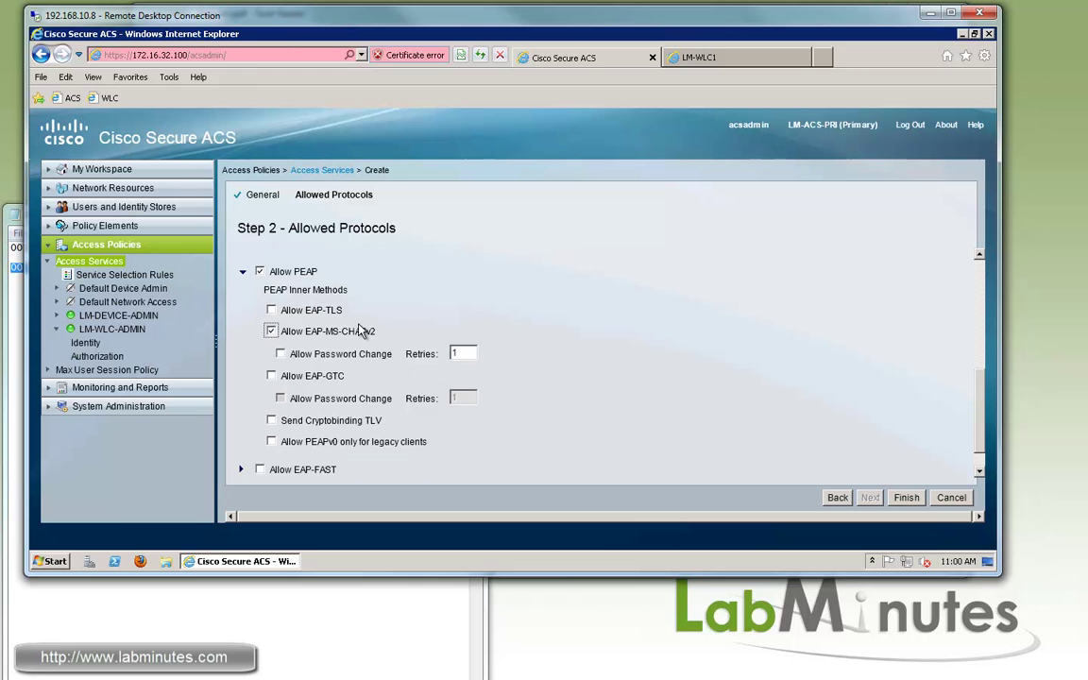
click(256, 464)
click(397, 468)
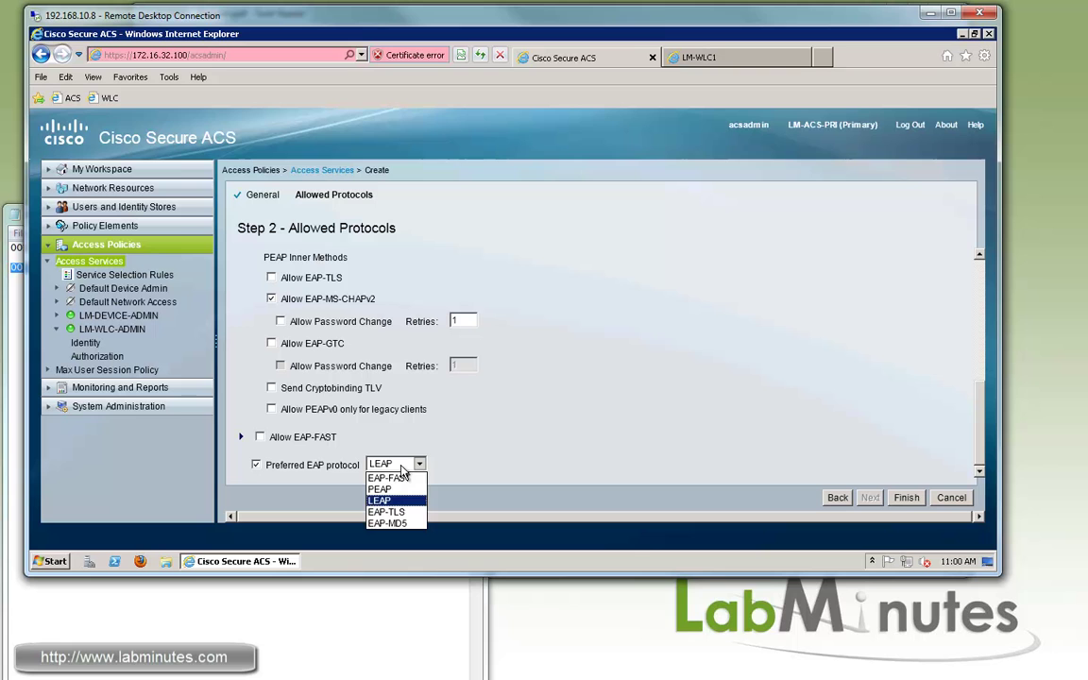
click(396, 512)
click(905, 497)
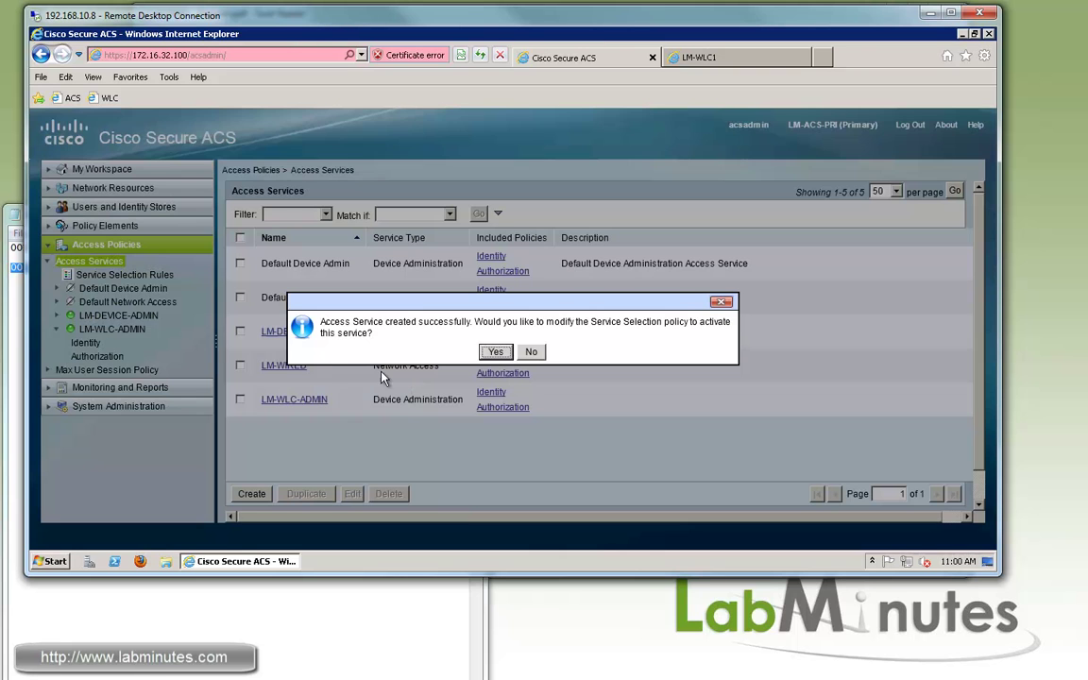
Create another access service named LM-WLAN with a user-selected service type
click(530, 351)
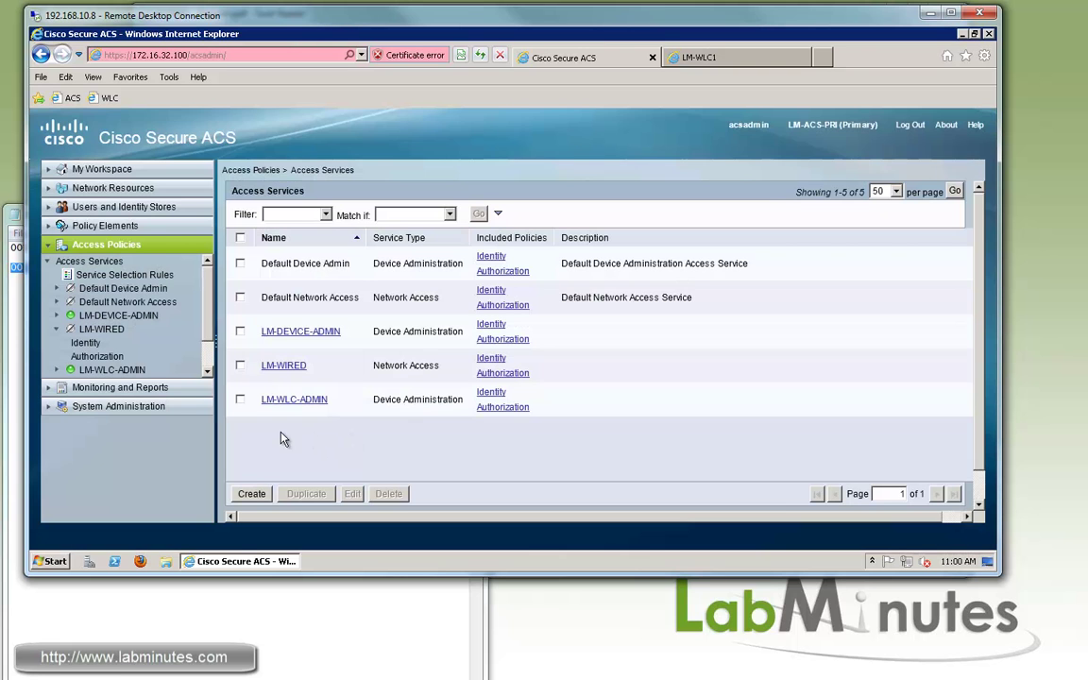
click(250, 494)
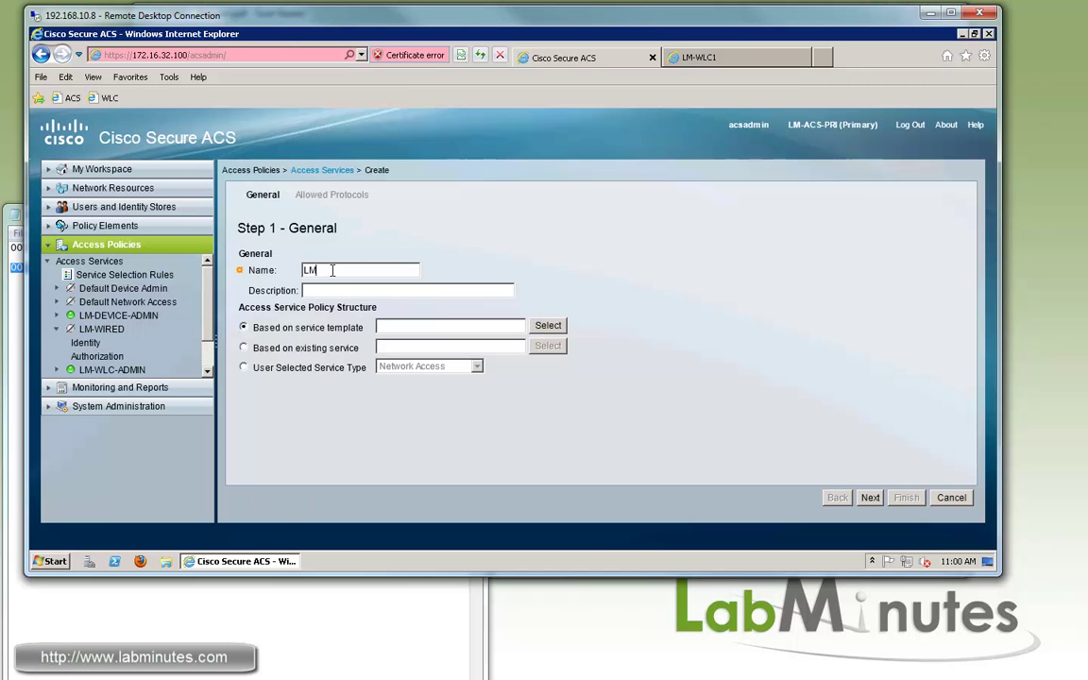
click(333, 271)
text(LM-WLAN)
click(245, 368)
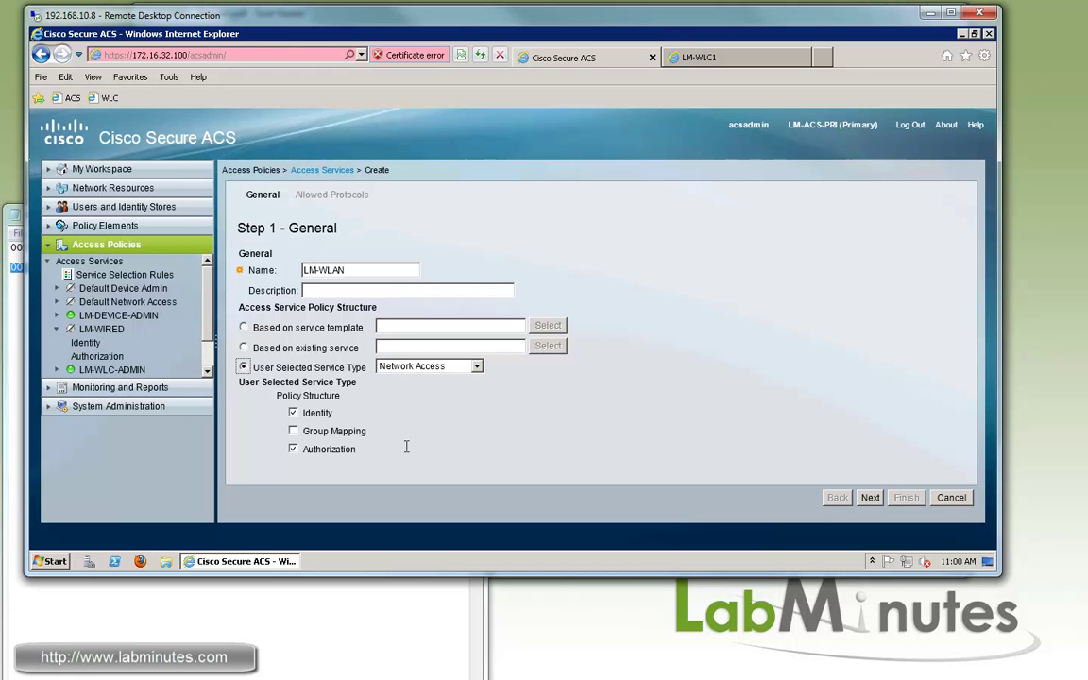
click(869, 497)
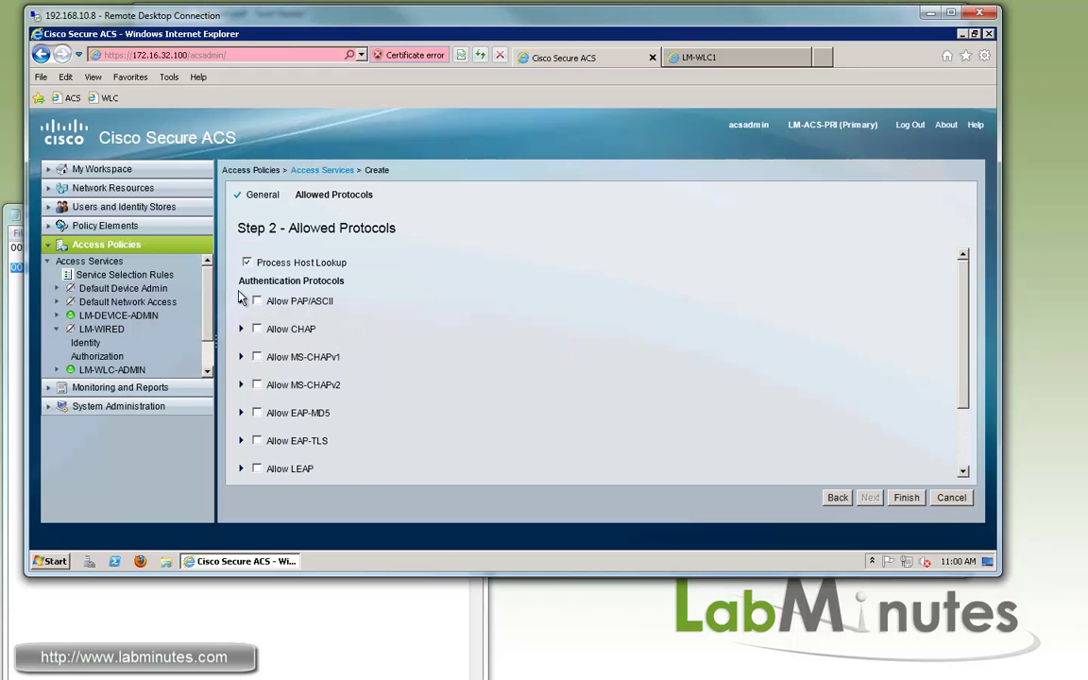
Allow EAP-TLS and PEAP, set EAP-TLS as the preferred protocol, and finish LM-WLAN
scroll(586, 377, down, 3)
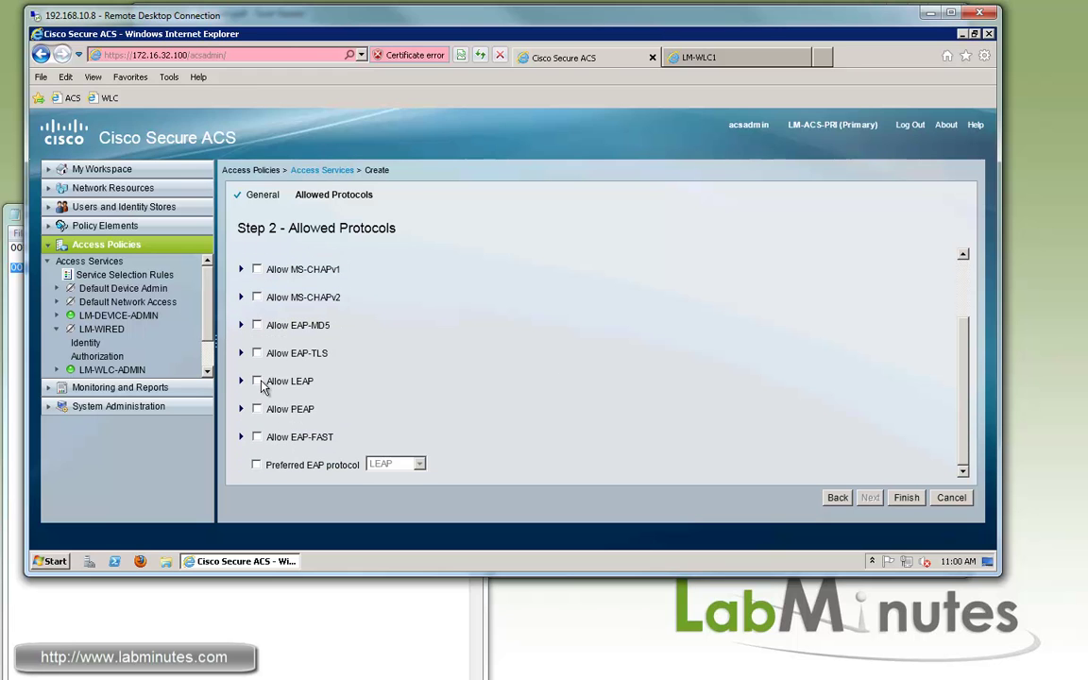
click(257, 352)
click(256, 409)
click(241, 410)
scroll(444, 376, down, 3)
click(256, 464)
click(419, 463)
key(Down)
key(Return)
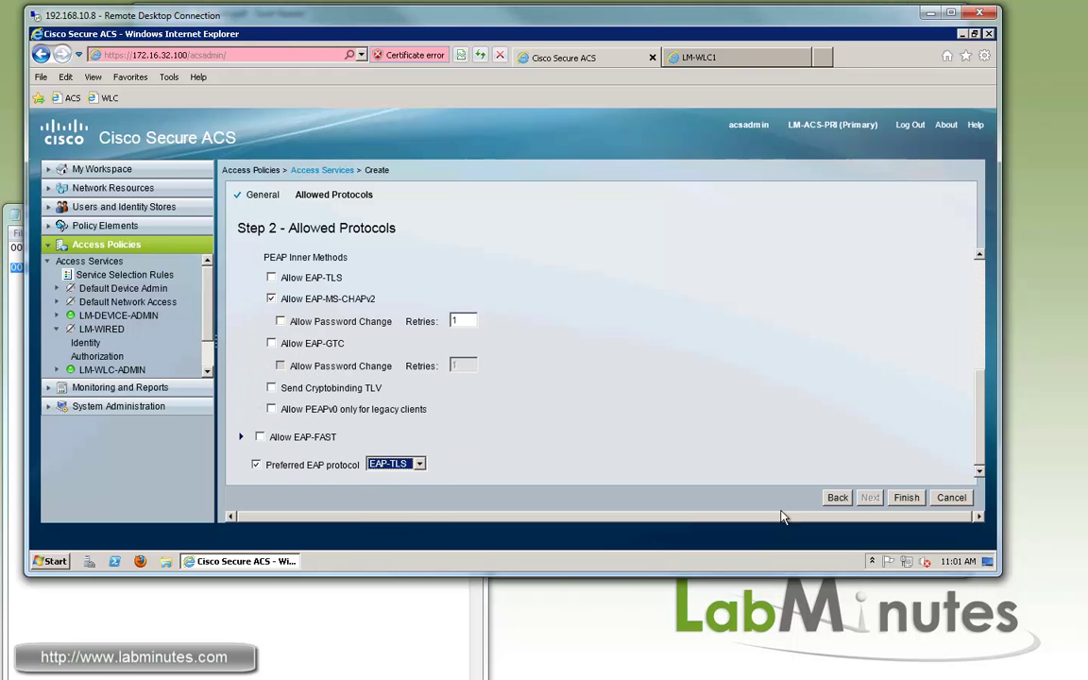
click(905, 497)
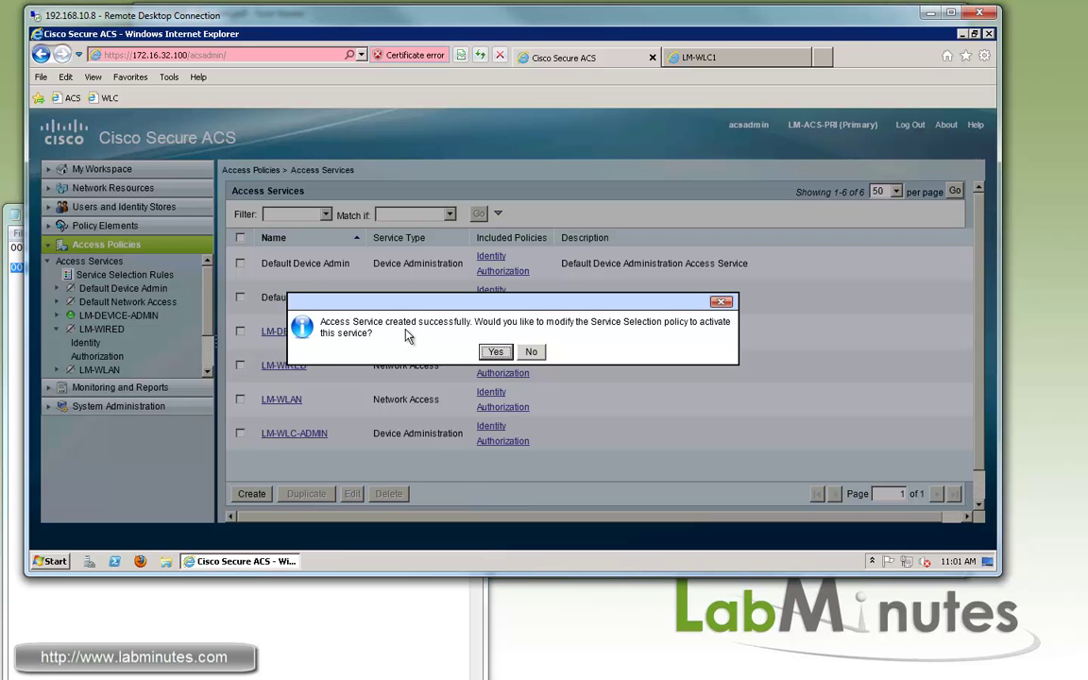
Customize the service selection rule conditions to include NDG:Device Type
click(495, 352)
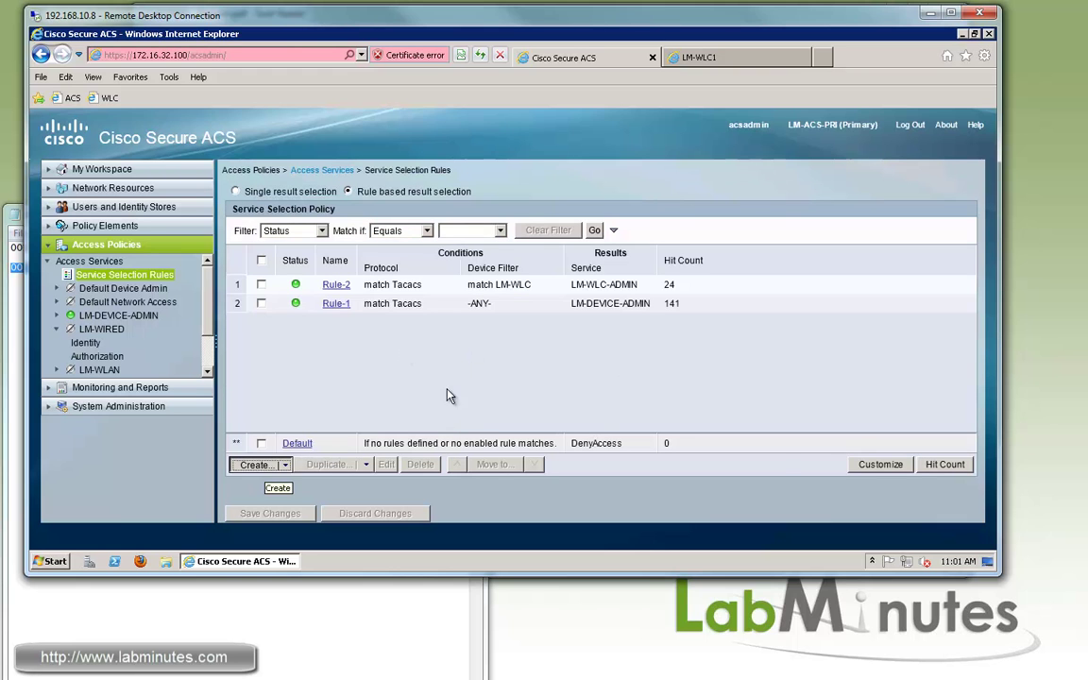
click(253, 465)
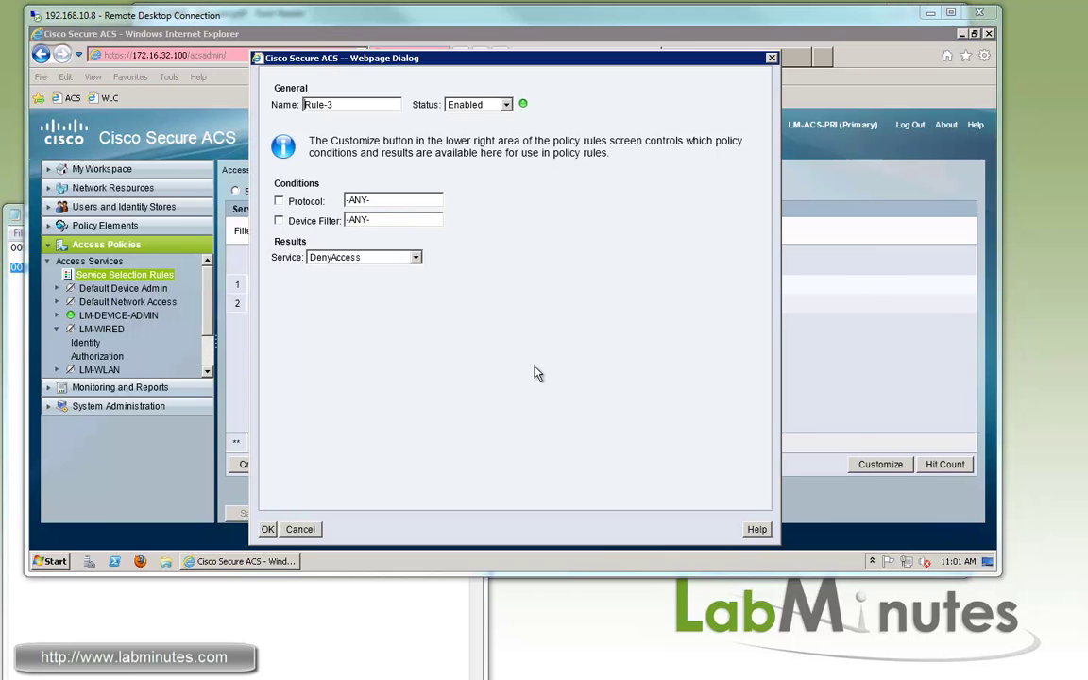
click(300, 529)
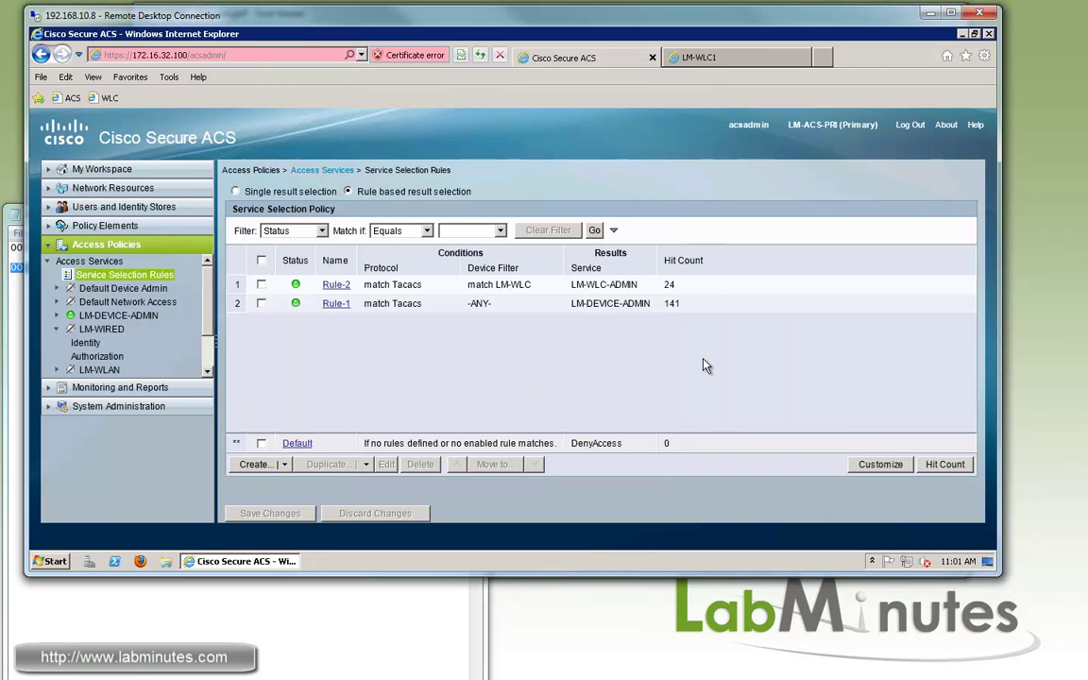
click(886, 465)
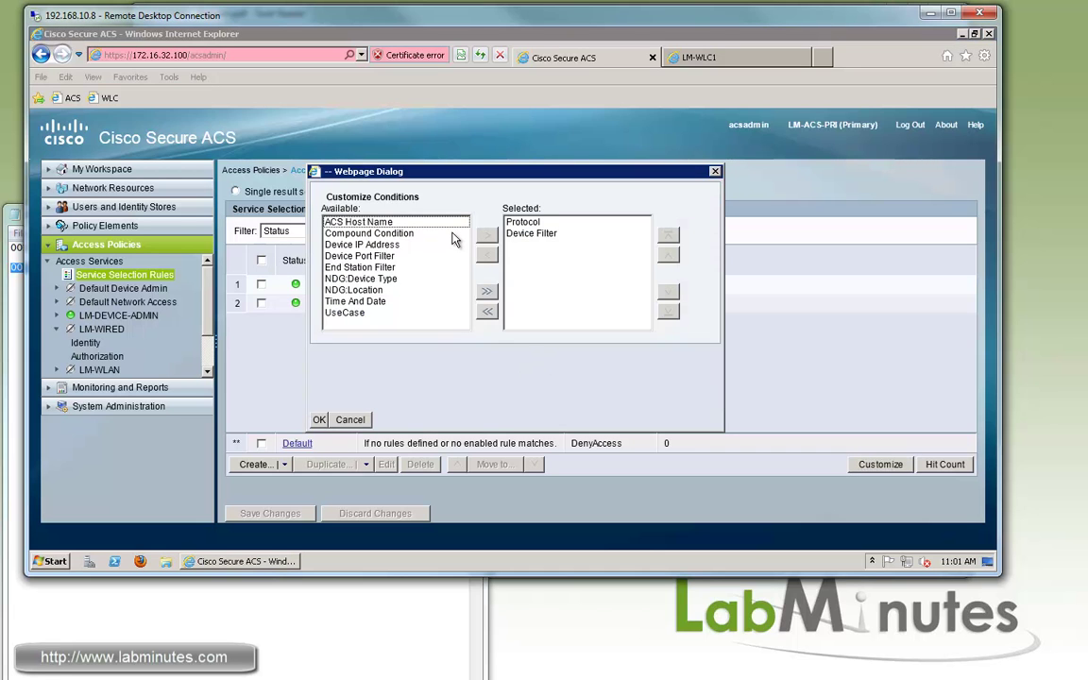
click(406, 256)
click(406, 279)
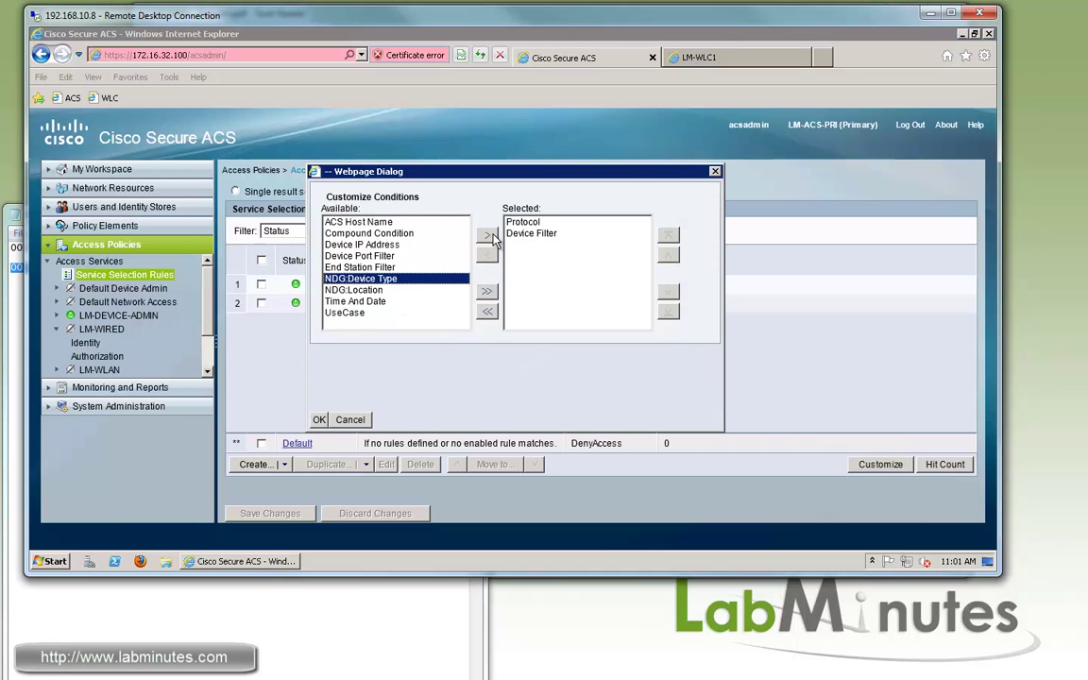
click(487, 237)
click(319, 419)
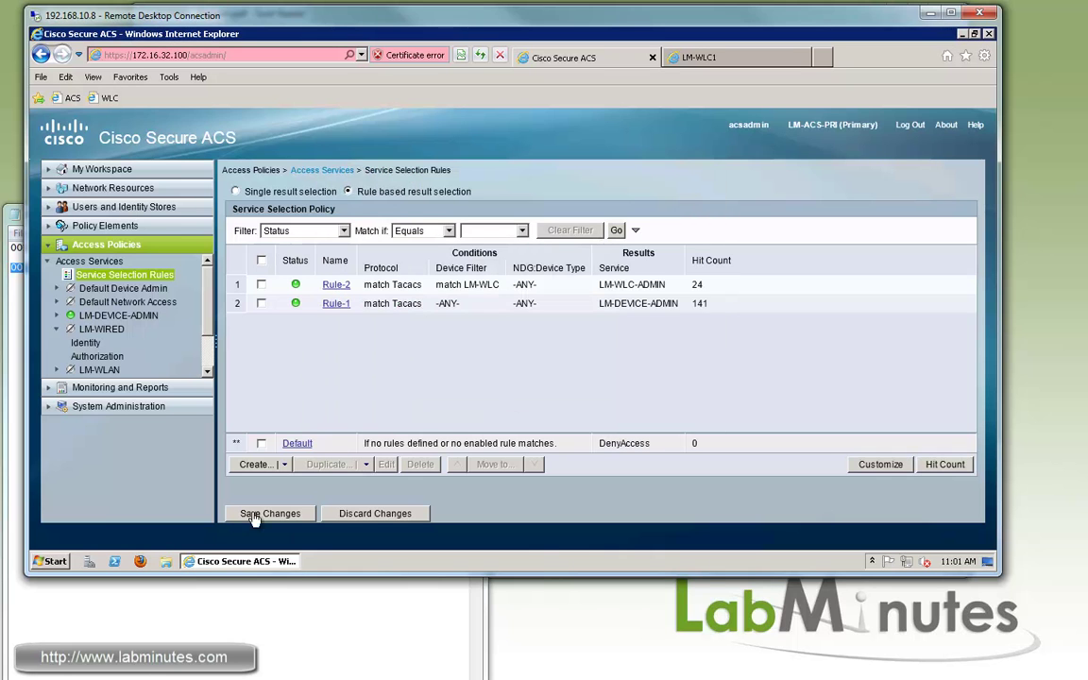
Create a selection rule named LM-WIRED matching protocol Radius
click(265, 466)
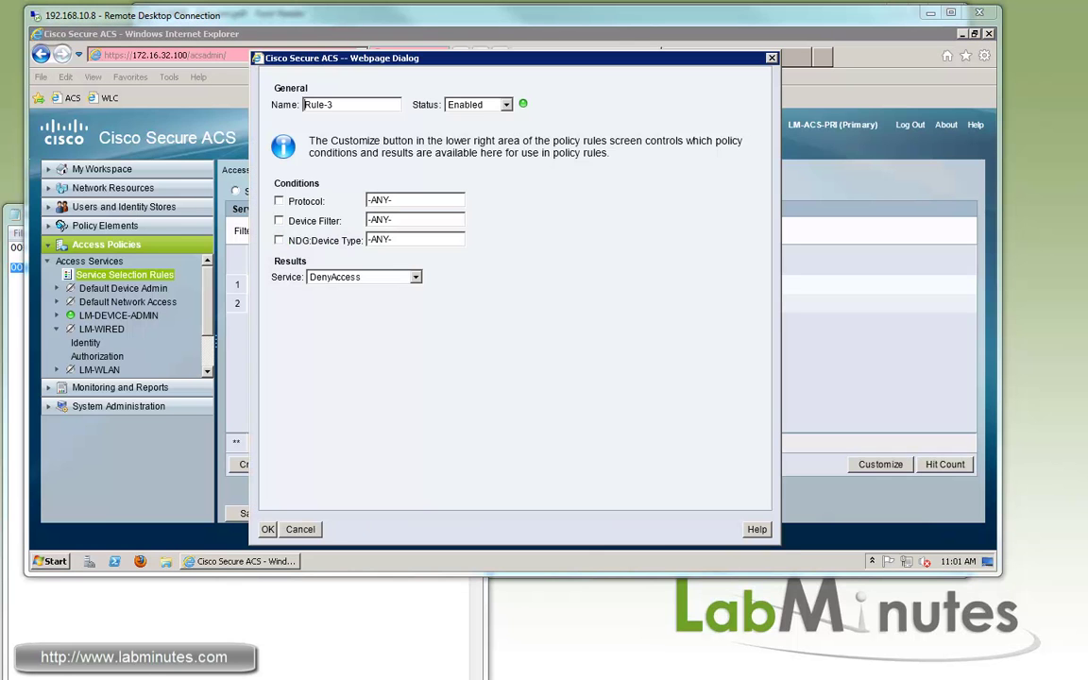
drag(337, 105, 269, 104)
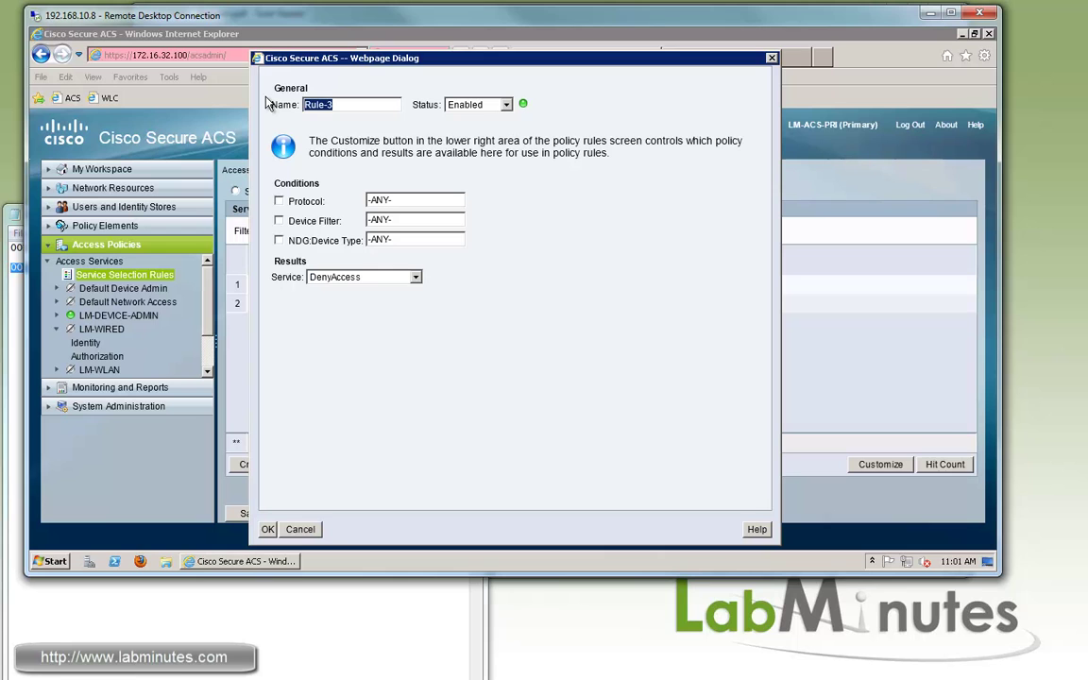
text(LM-WIRED)
click(278, 200)
click(503, 209)
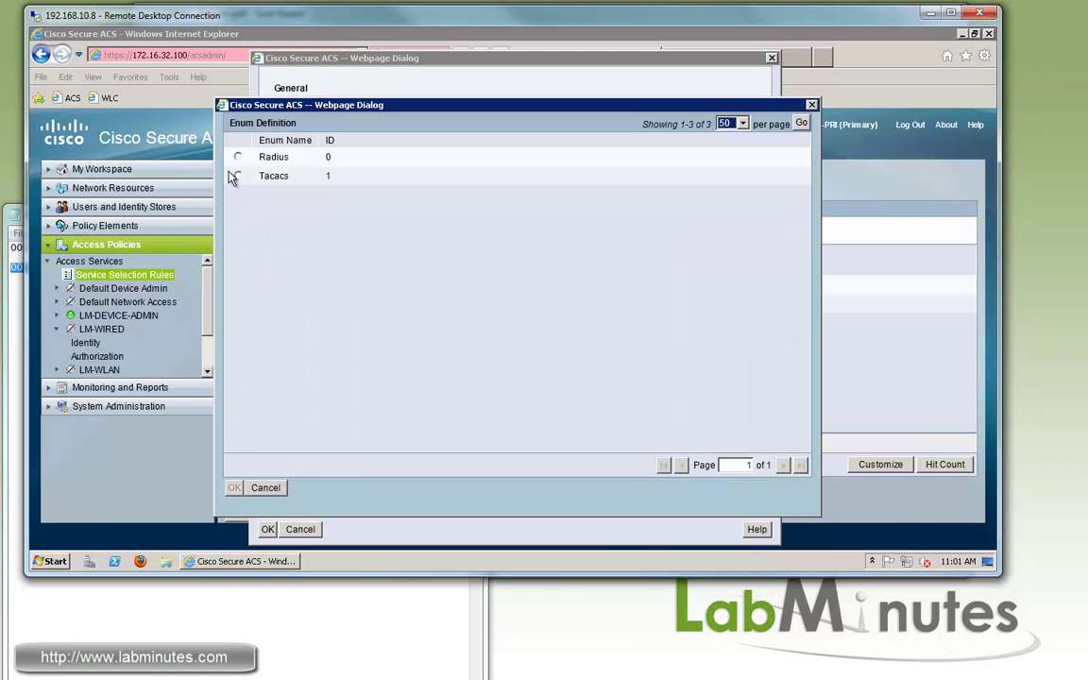
click(237, 156)
click(235, 487)
Match device type All Device Types:Switch, choose service LM-WIRED, and add the rule
click(278, 240)
click(257, 193)
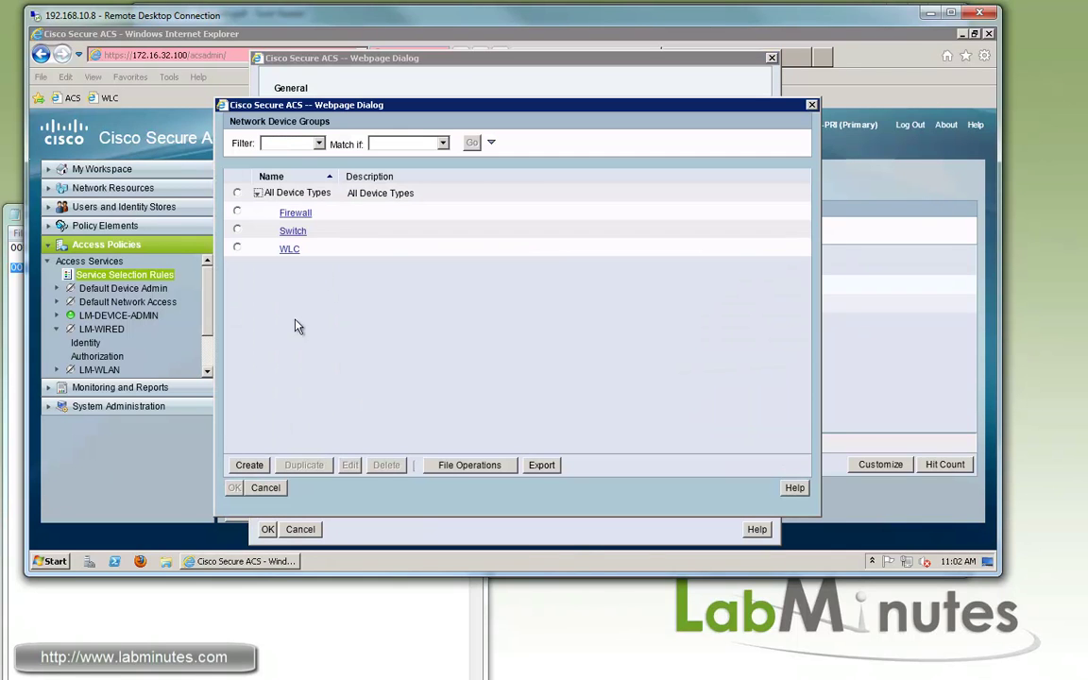
click(237, 230)
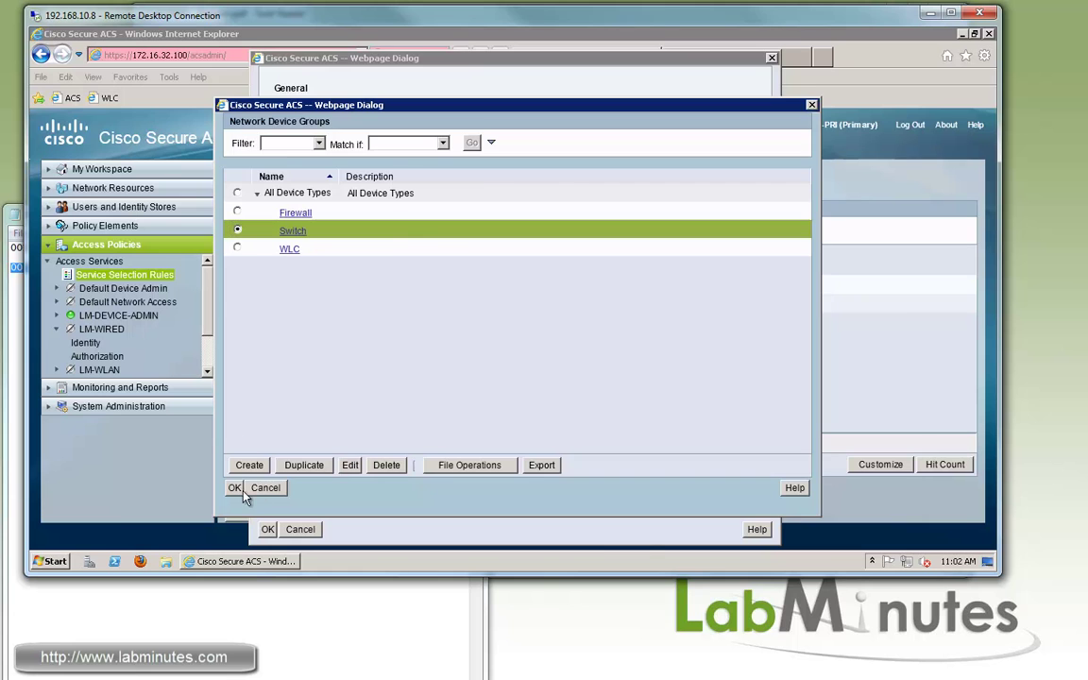
click(234, 487)
click(383, 279)
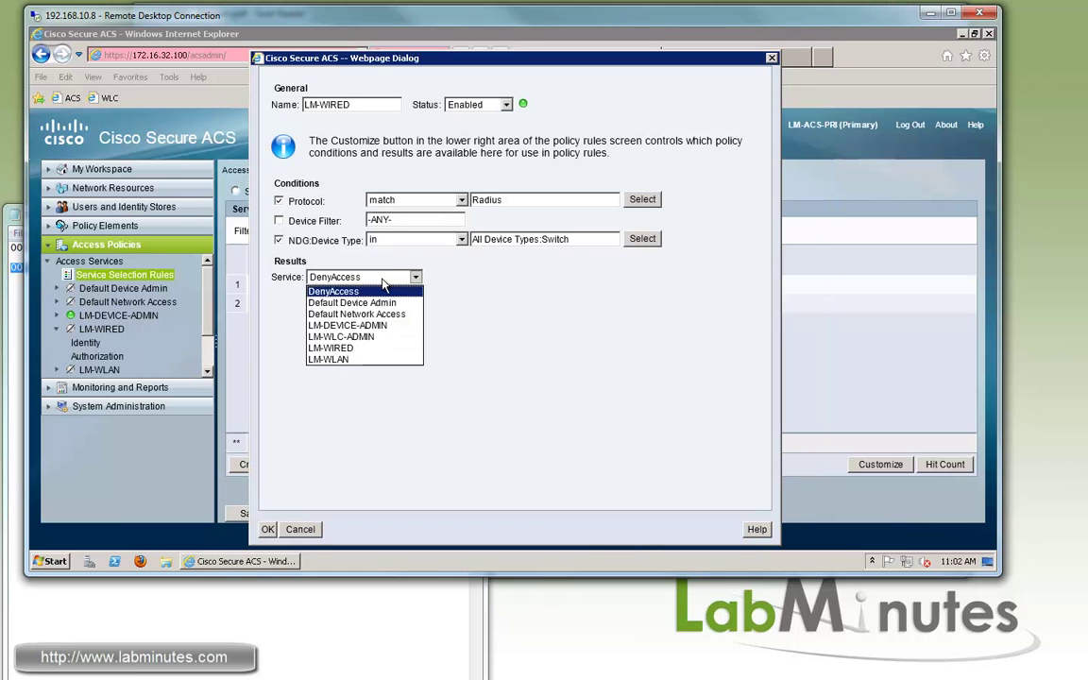
click(352, 348)
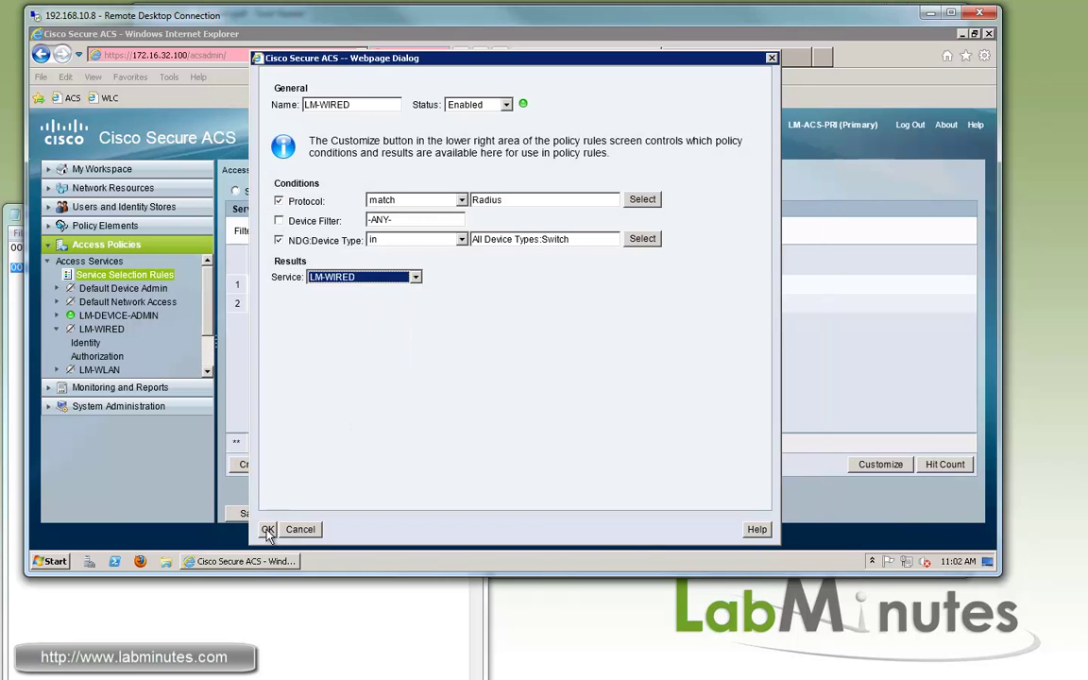
click(268, 528)
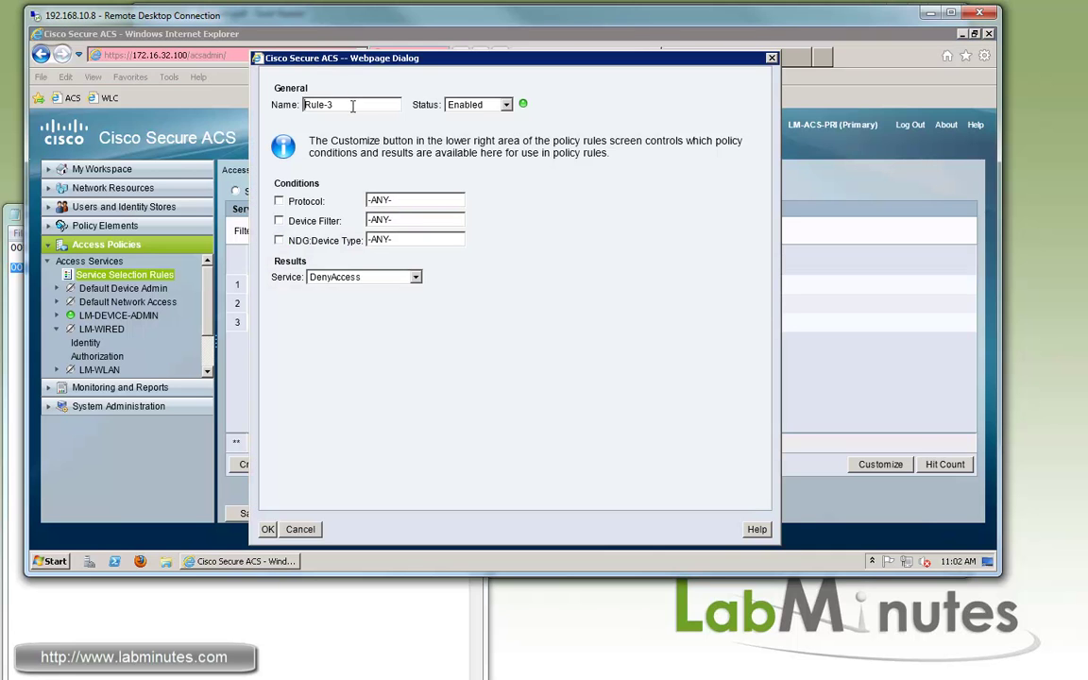
Name the next selection rule LM-WLAN and match protocol Radius
text(LM-WLAN)
click(279, 200)
click(638, 206)
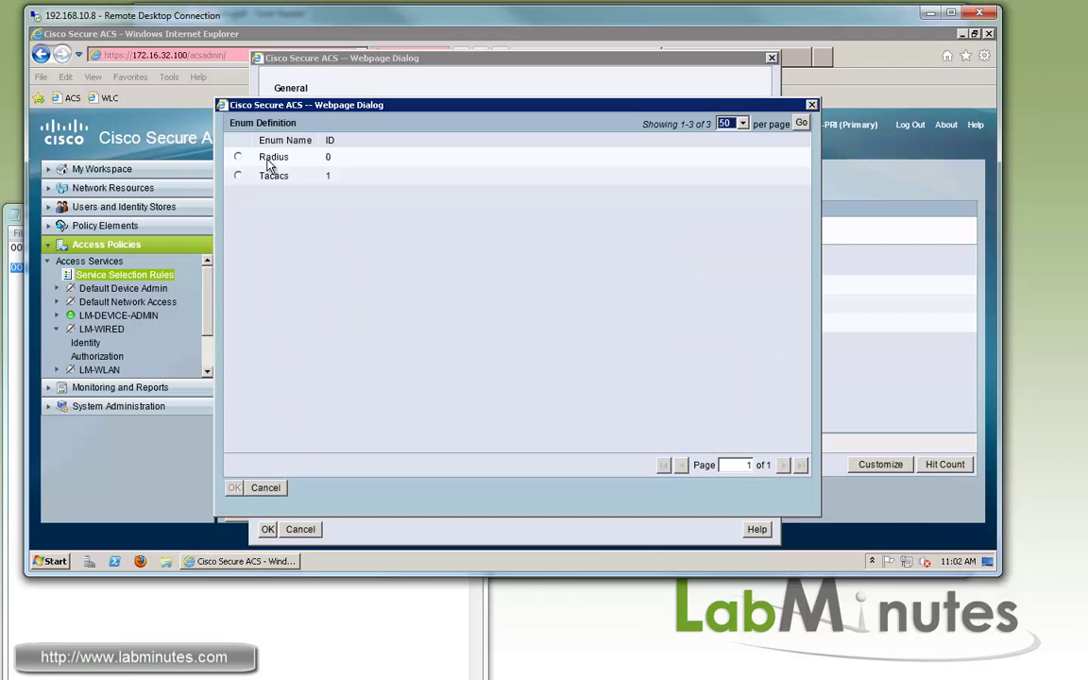
click(269, 221)
click(235, 485)
Match device type All Device Types:WLC, select service LM-WLAN, add the rule and save changes
click(279, 240)
click(642, 240)
click(257, 195)
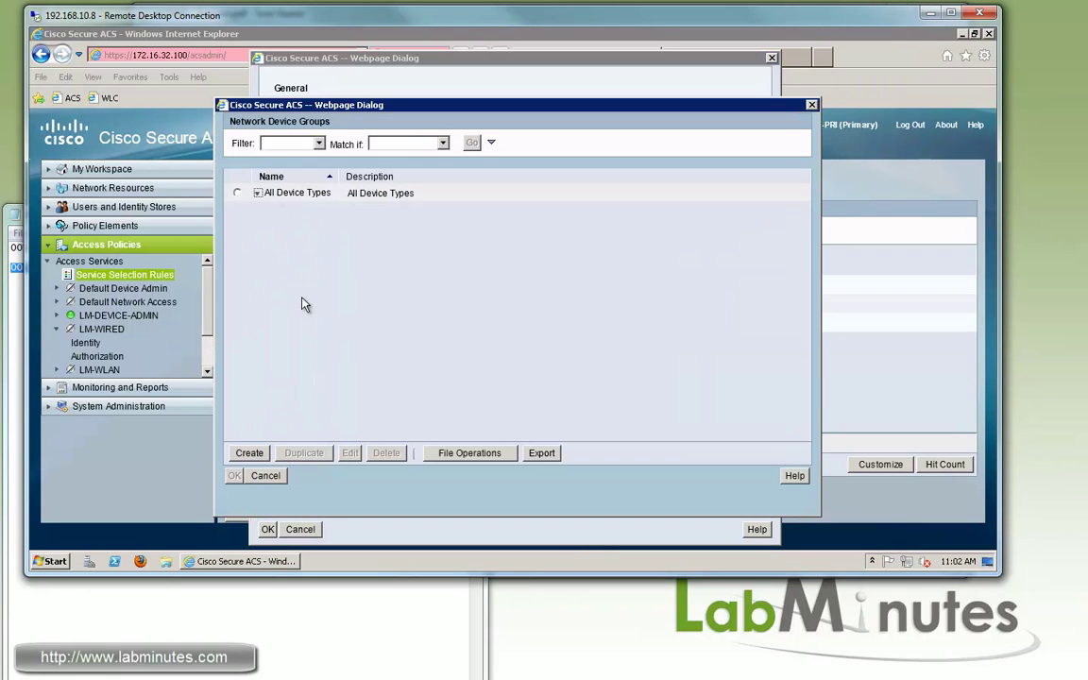
click(237, 248)
click(234, 487)
click(401, 277)
click(345, 360)
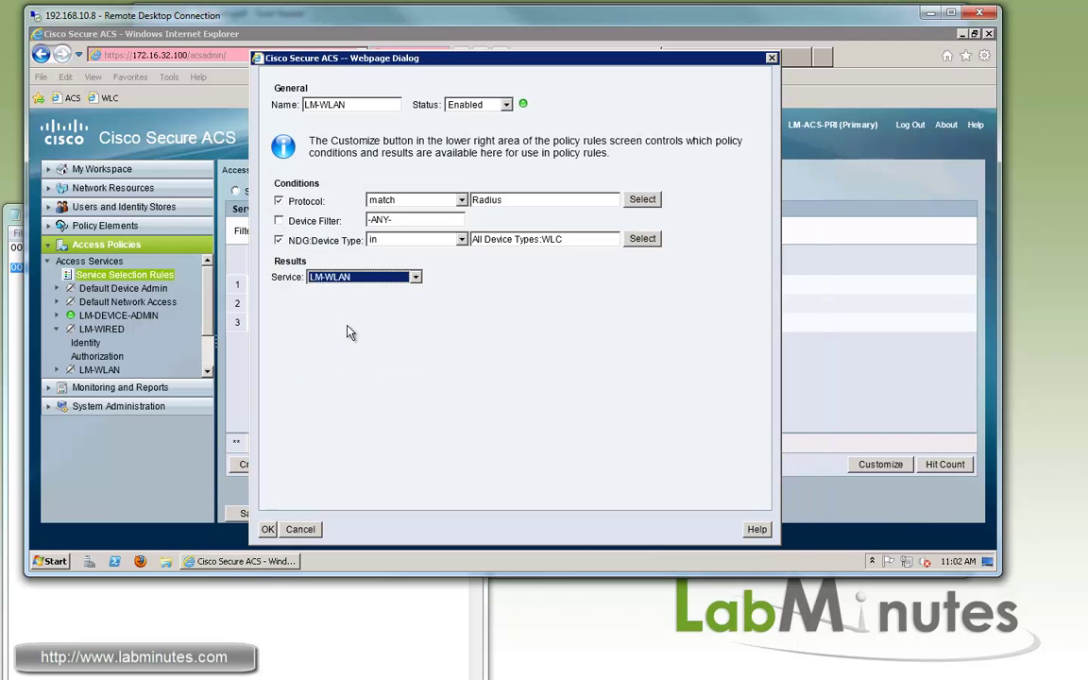
click(269, 530)
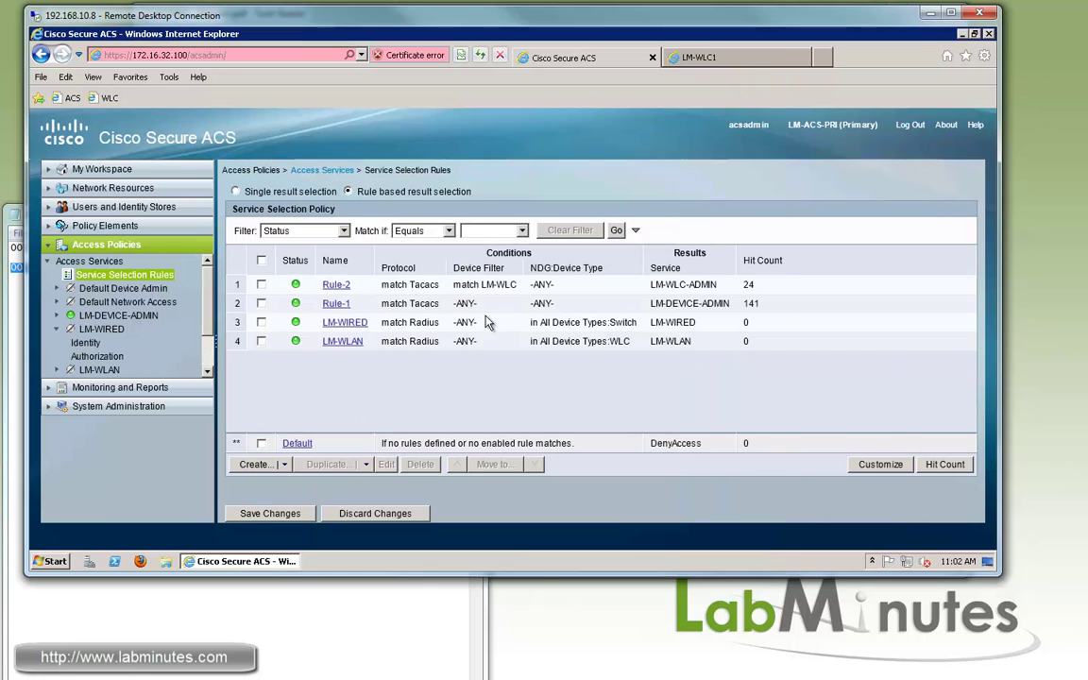
click(270, 514)
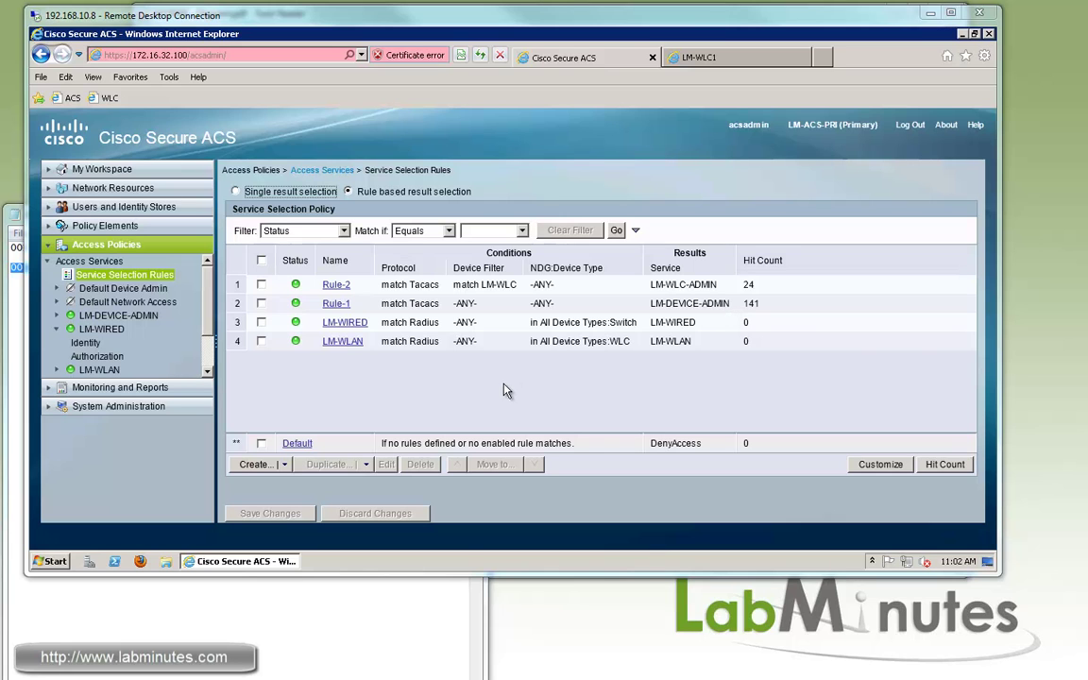
Switch the LM-WIRED identity policy to rule-based result selection and begin a new rule
click(86, 343)
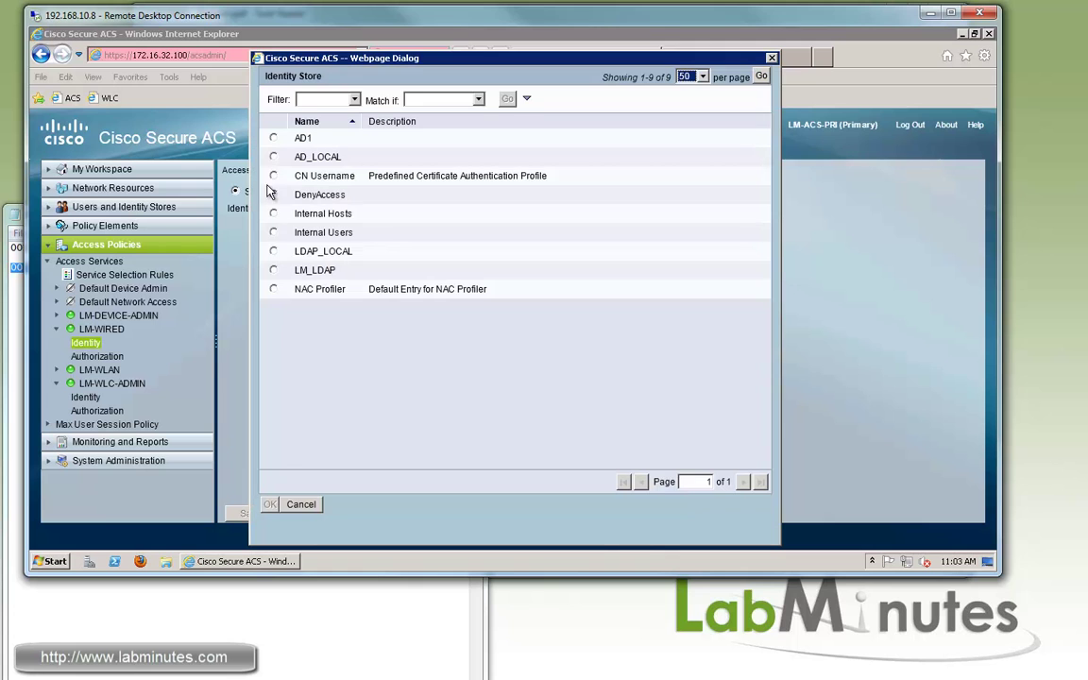
click(302, 504)
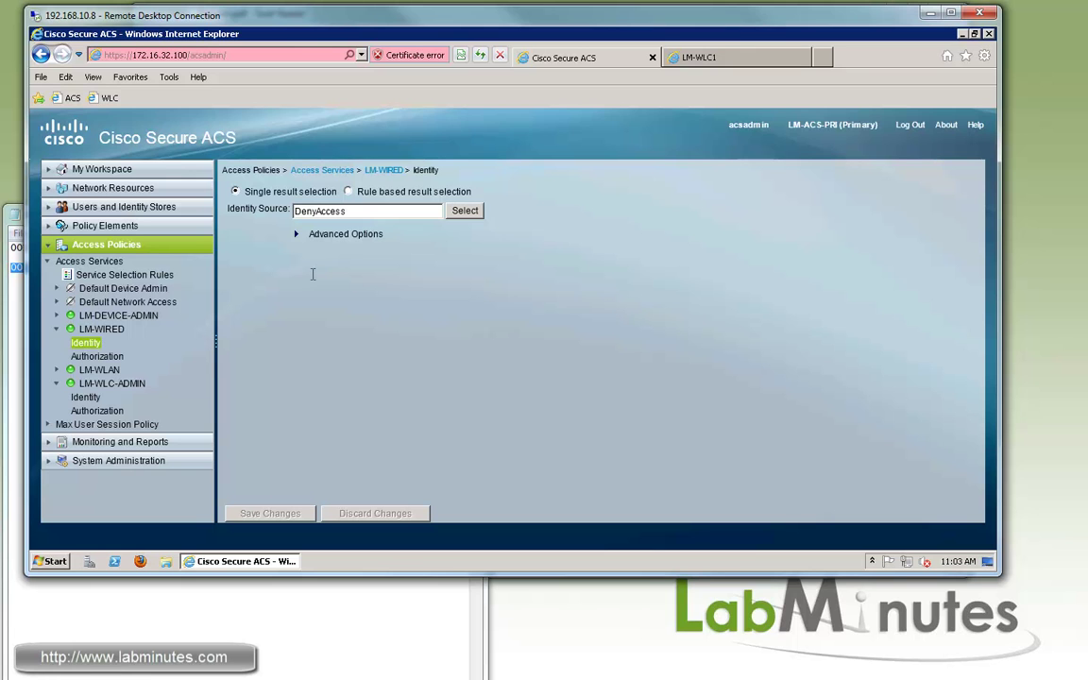
click(463, 211)
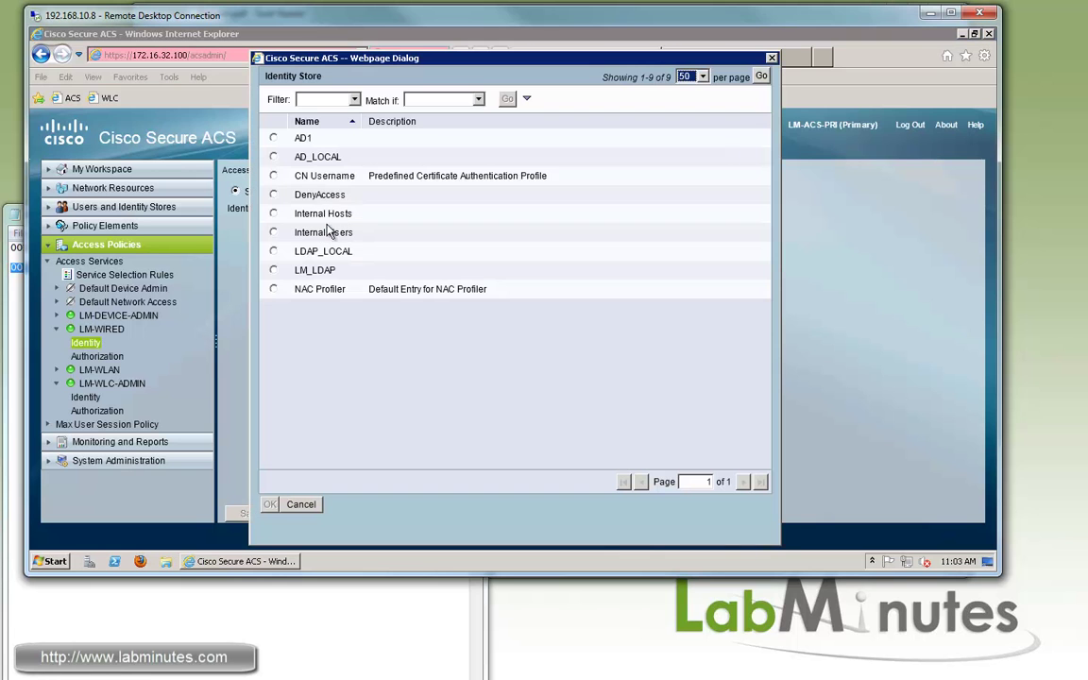
double_click(322, 195)
click(347, 191)
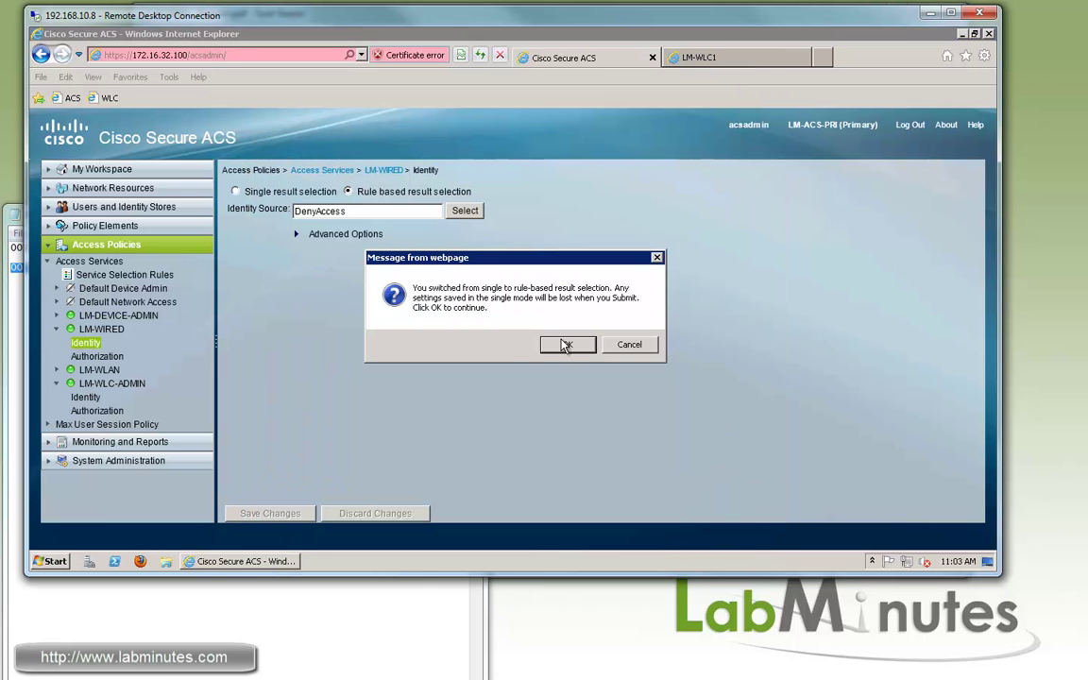
click(565, 345)
click(247, 464)
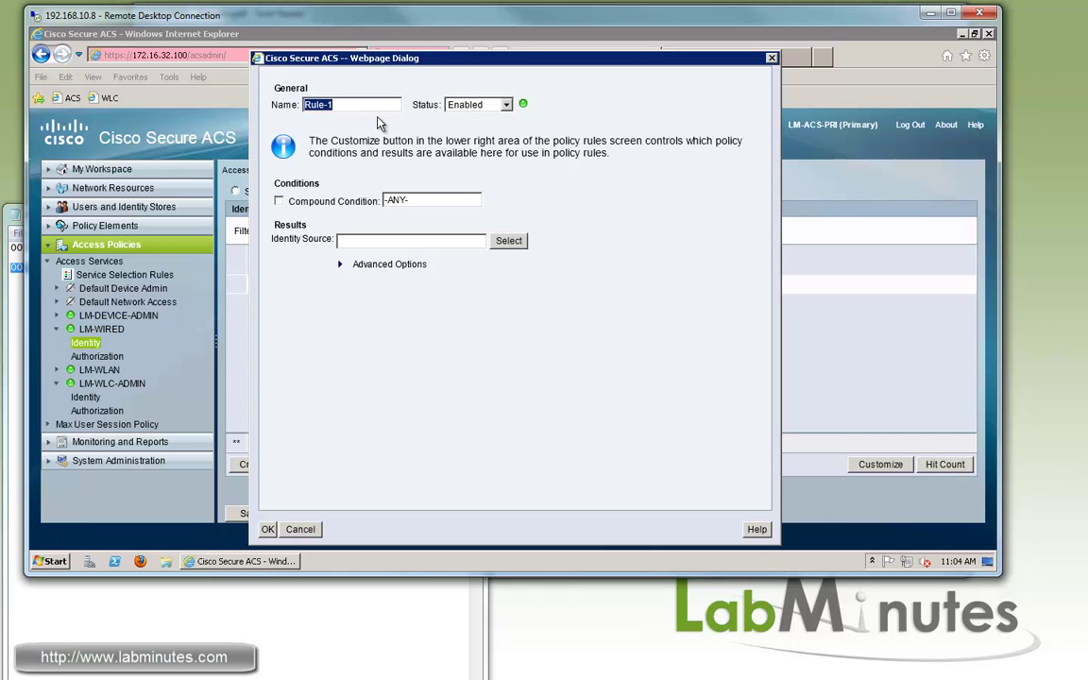
Name the rule WIRED-MAB and add the condition RADIUS-IETF Service-Type equals Call Check
text(WIRED-MAB)
click(279, 200)
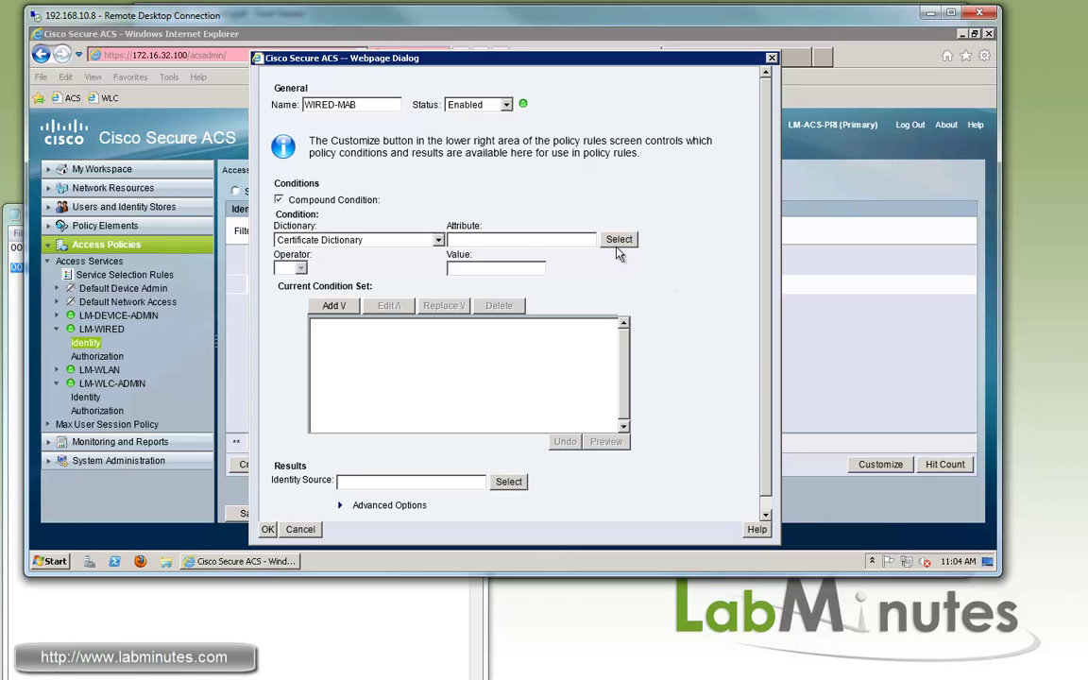
click(435, 239)
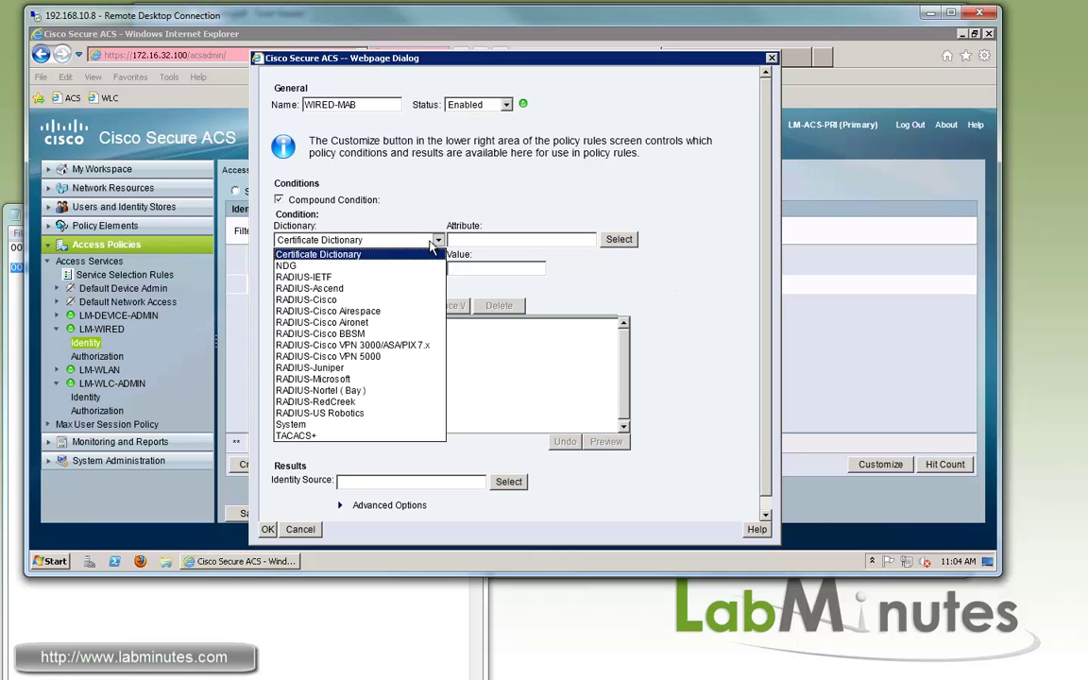
click(333, 280)
click(621, 241)
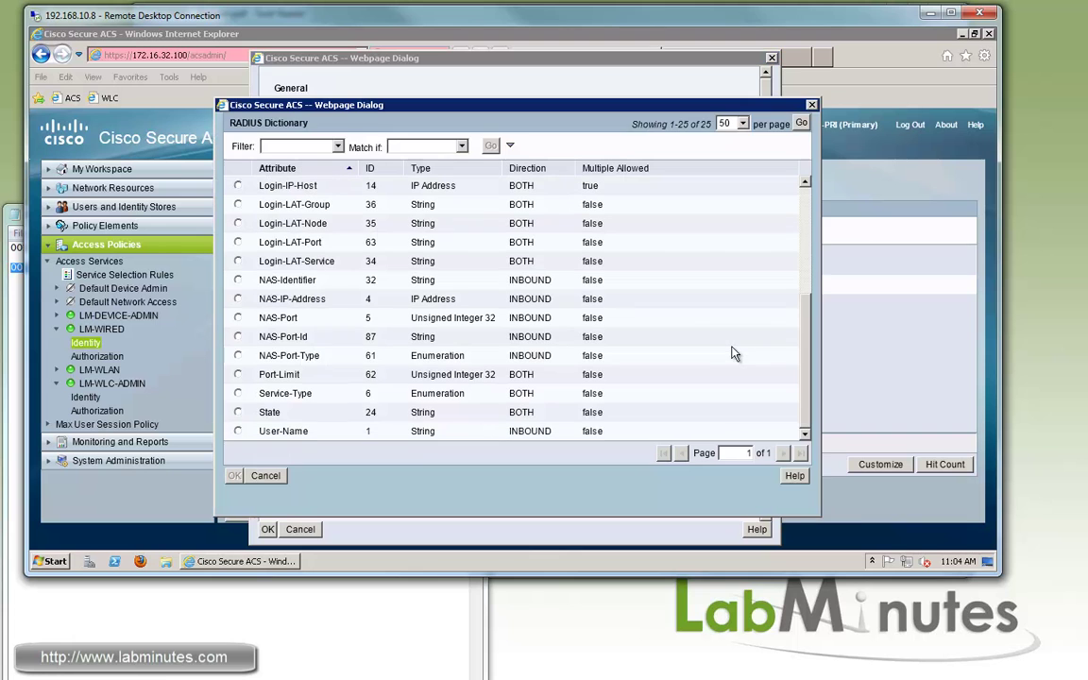
double_click(237, 393)
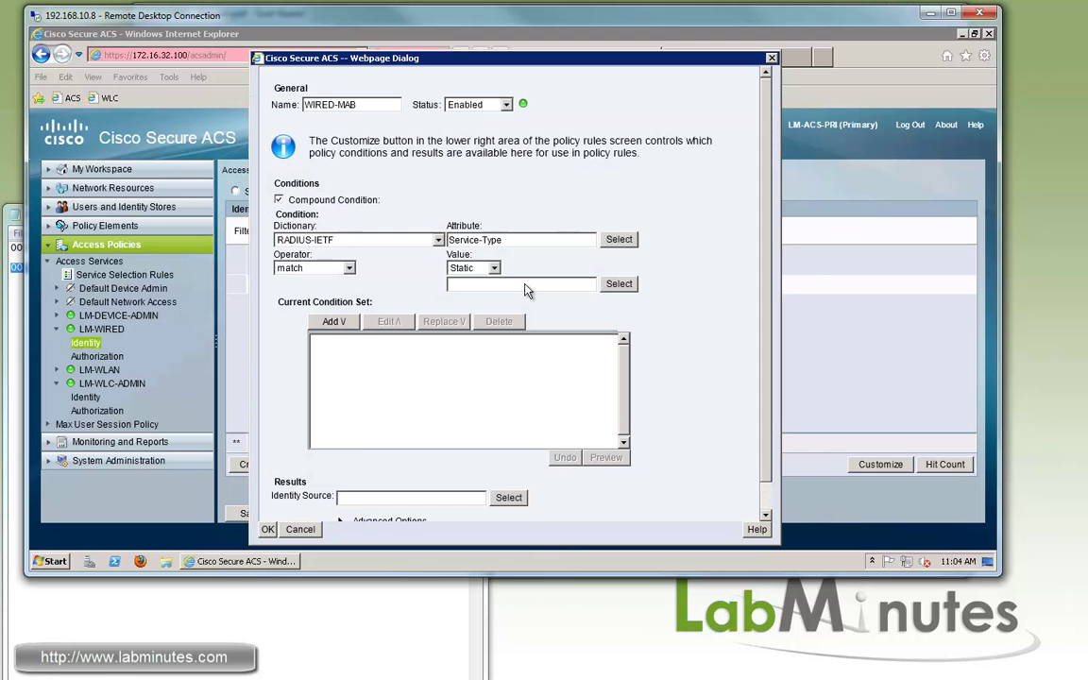
click(615, 284)
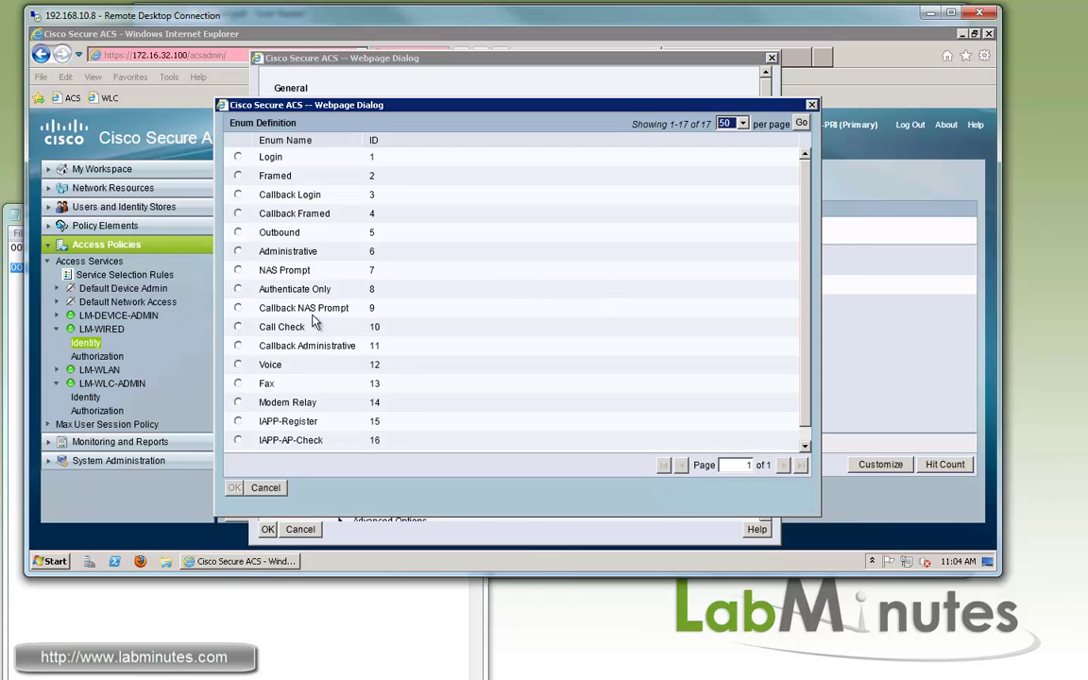
click(238, 327)
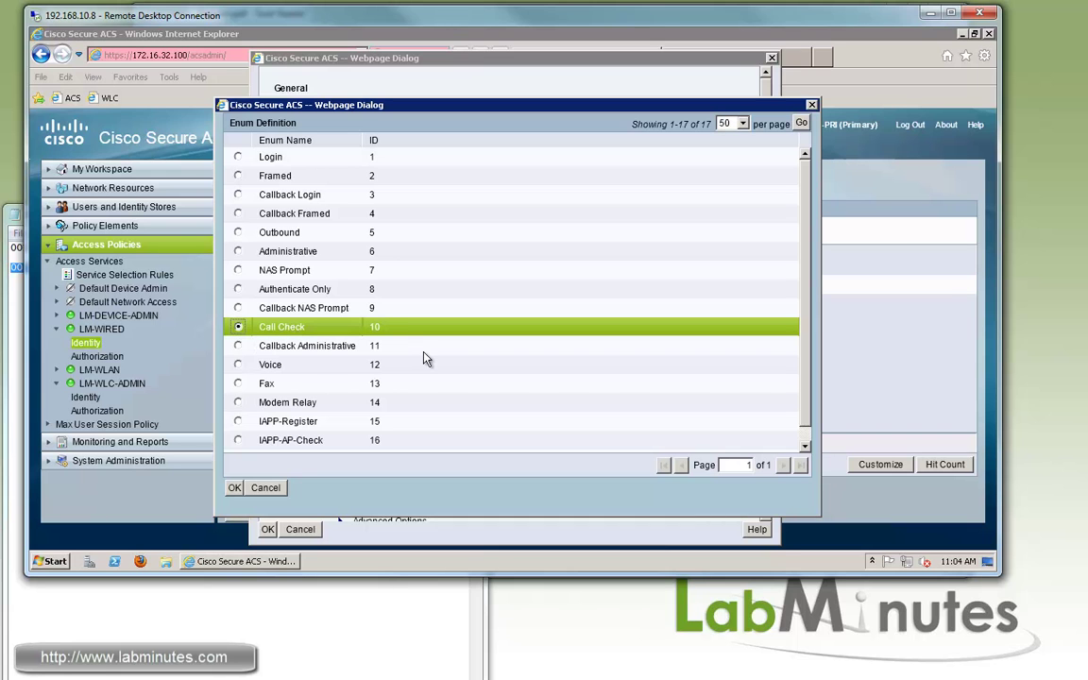
scroll(425, 359, down, 1)
scroll(425, 361, up, 1)
click(234, 489)
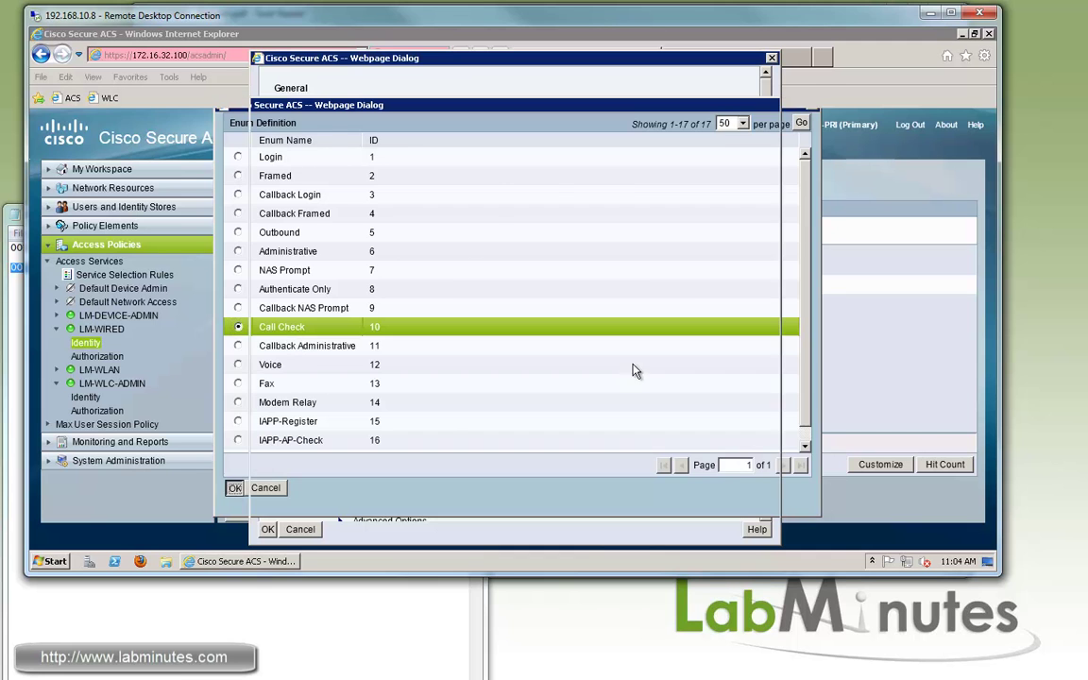
click(336, 324)
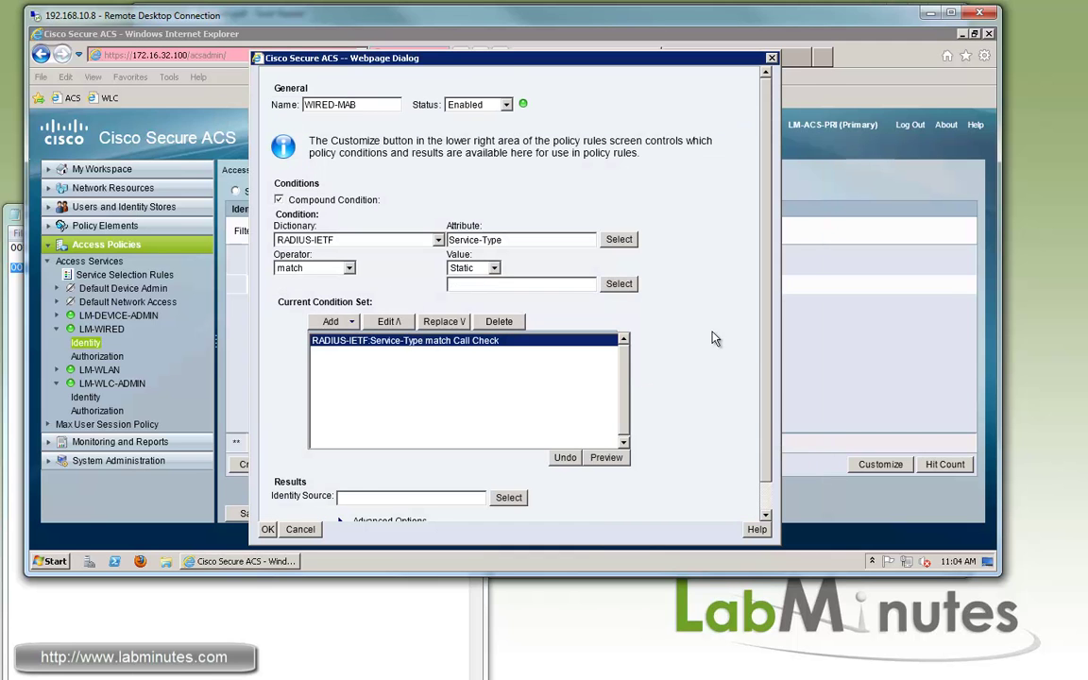
Use Internal Hosts as the identity source, finish the rule, and save the policy
scroll(767, 378, down, 2)
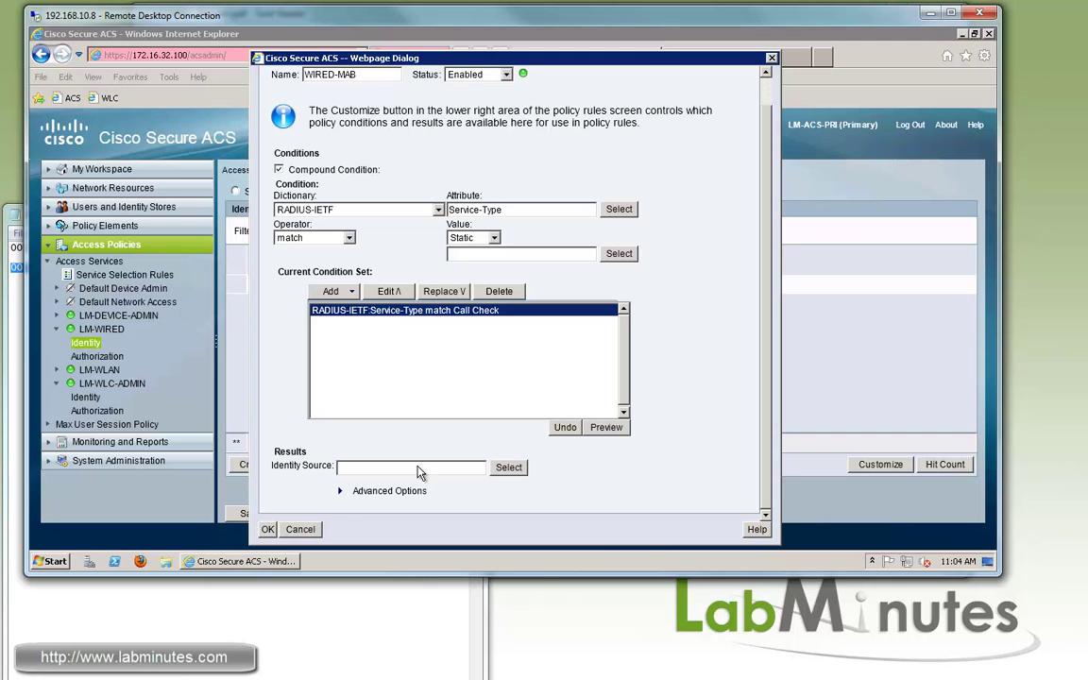
click(510, 469)
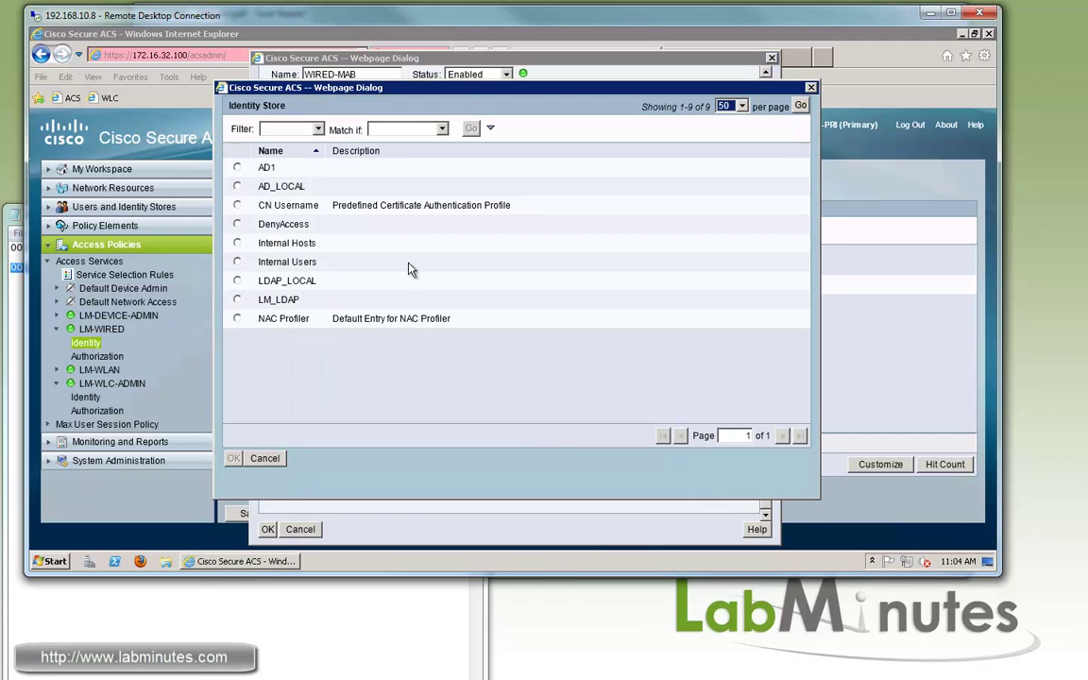
click(237, 243)
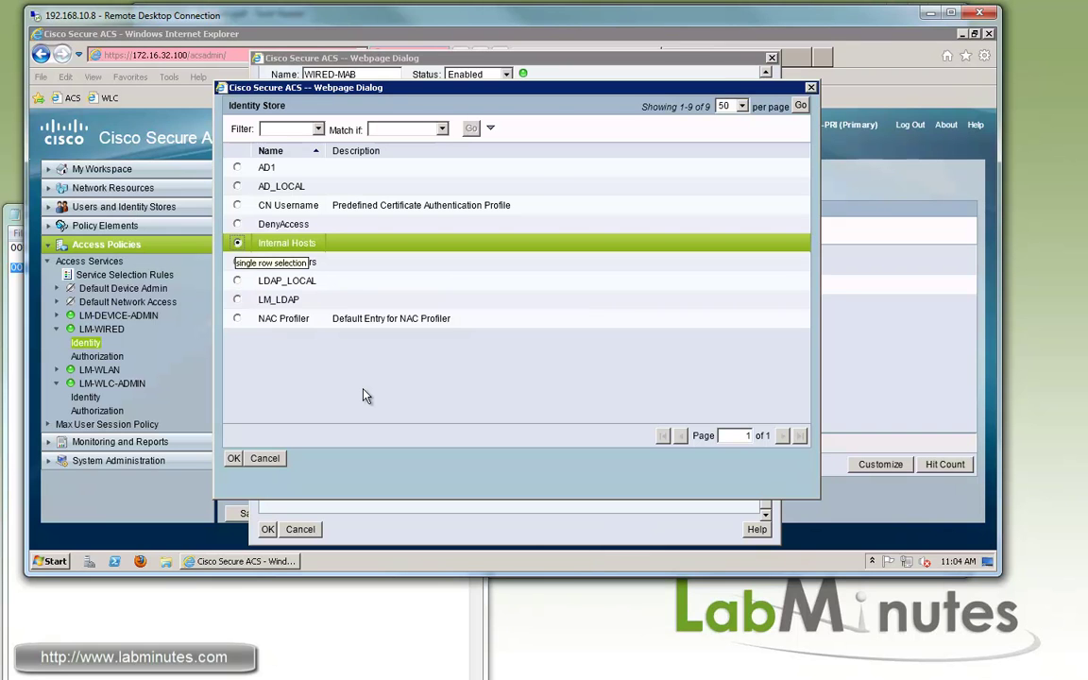
click(233, 458)
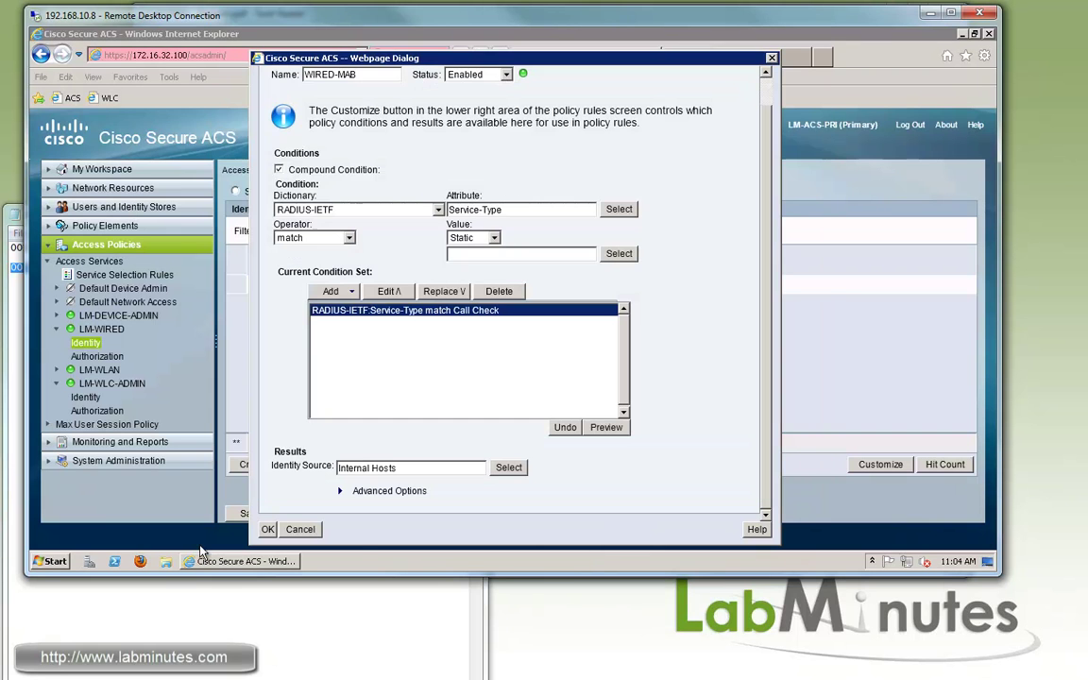
click(268, 529)
click(264, 509)
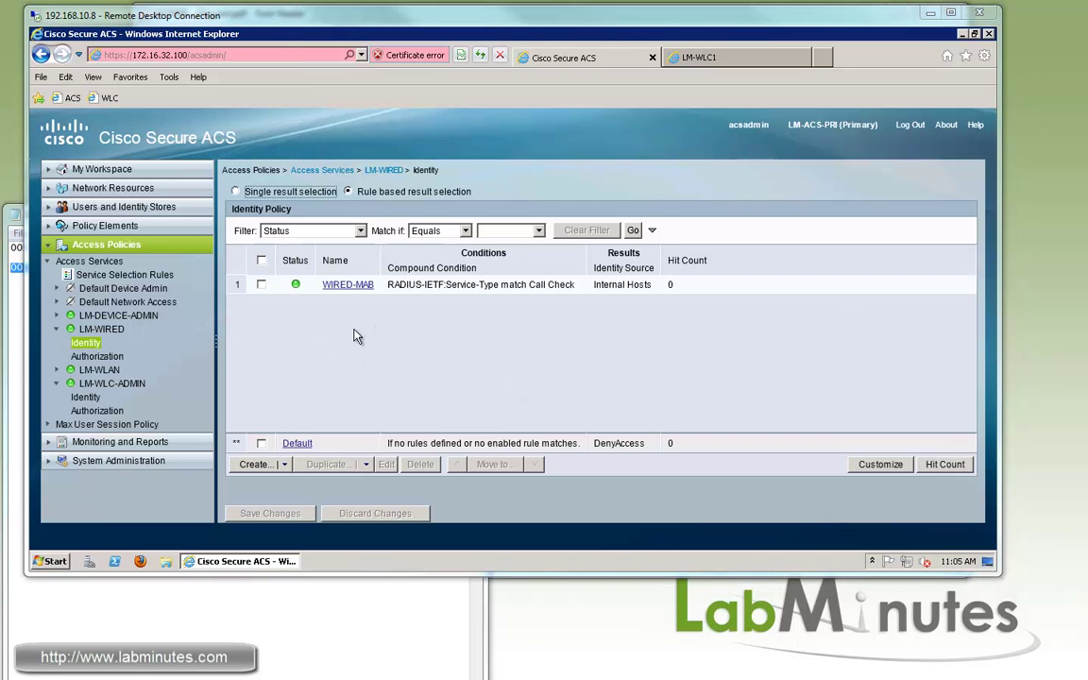
Start a new LM-WIRED authorization rule named WIRED-MAB
click(94, 356)
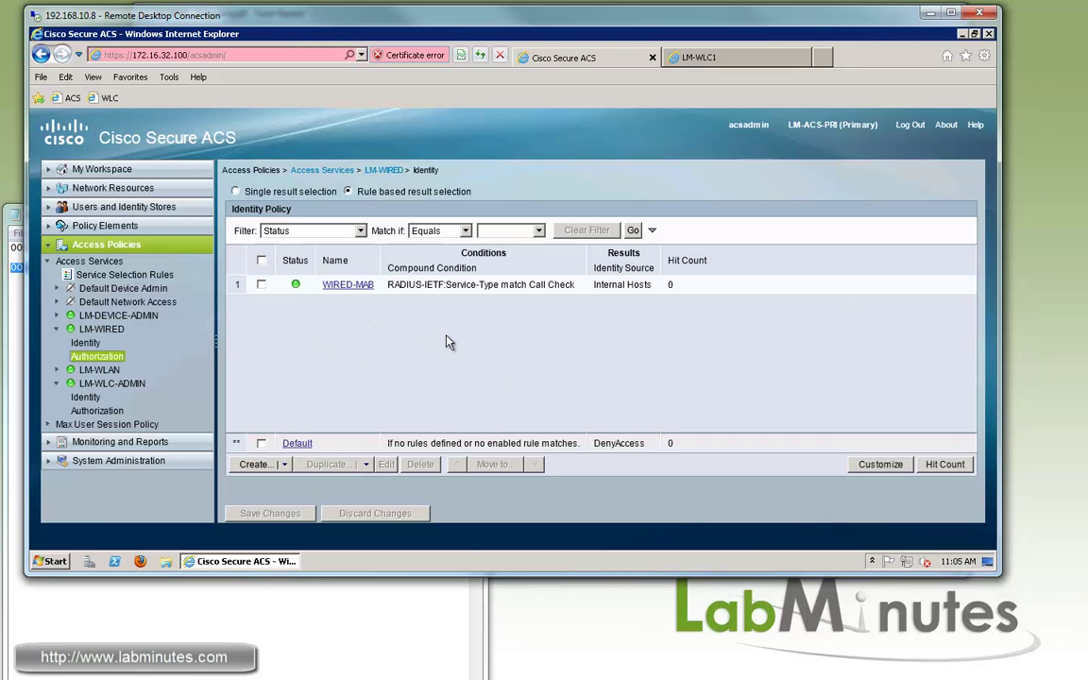
click(251, 464)
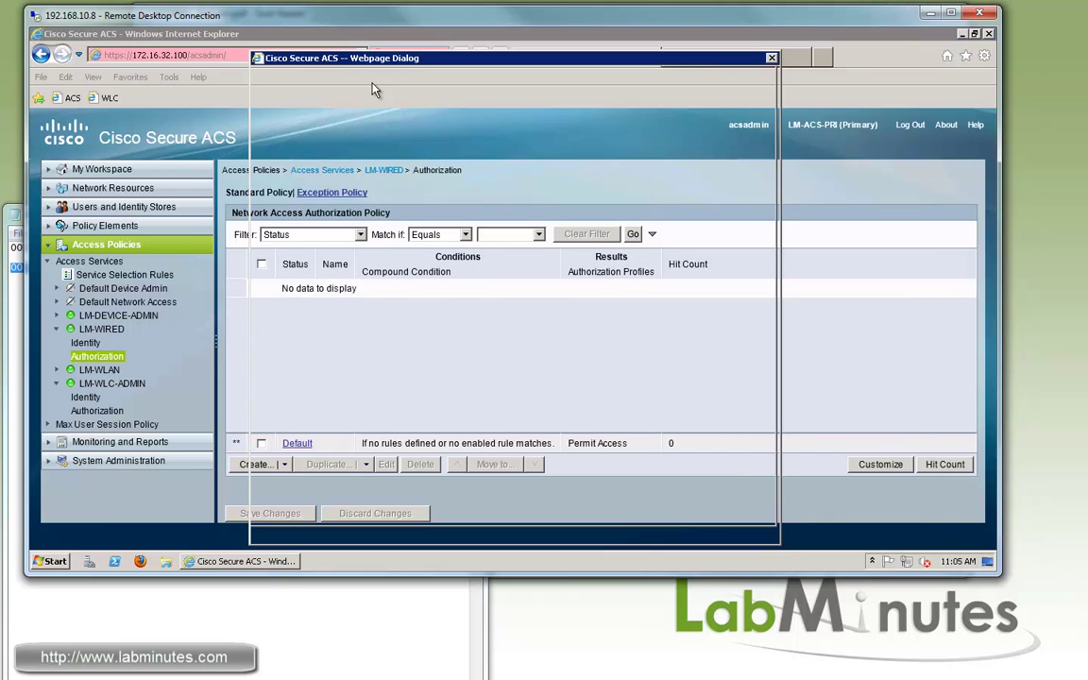
text(WIRED-MABN)
key(BackSpace)
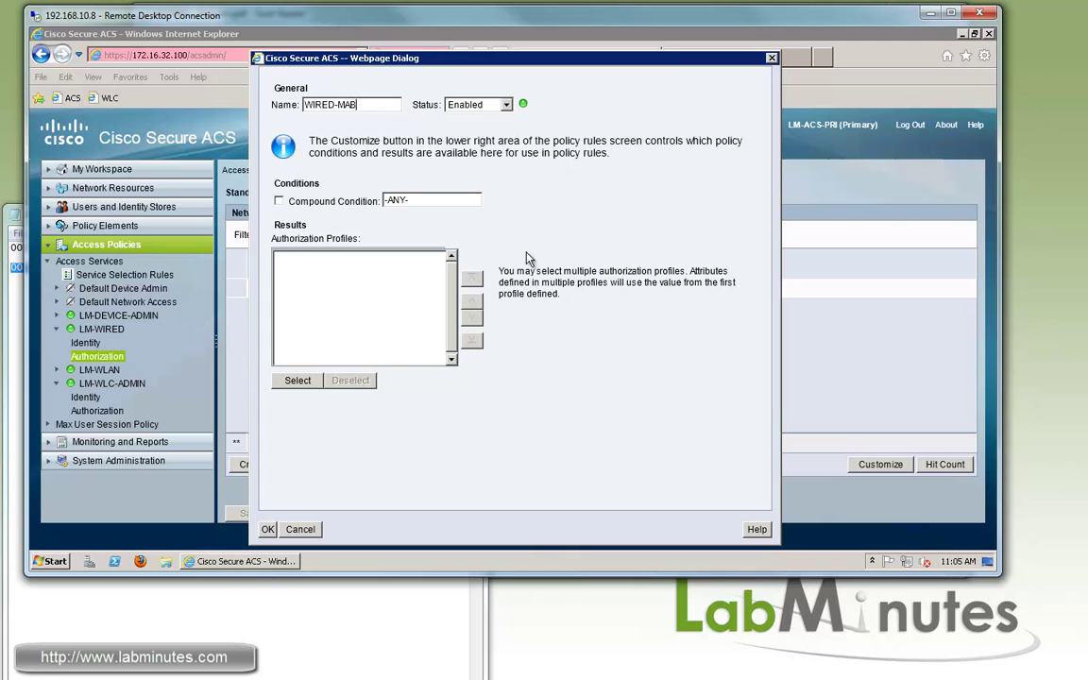
Enable compound conditions for the rule using the RADIUS-IETF dictionary
click(278, 200)
click(619, 239)
click(259, 473)
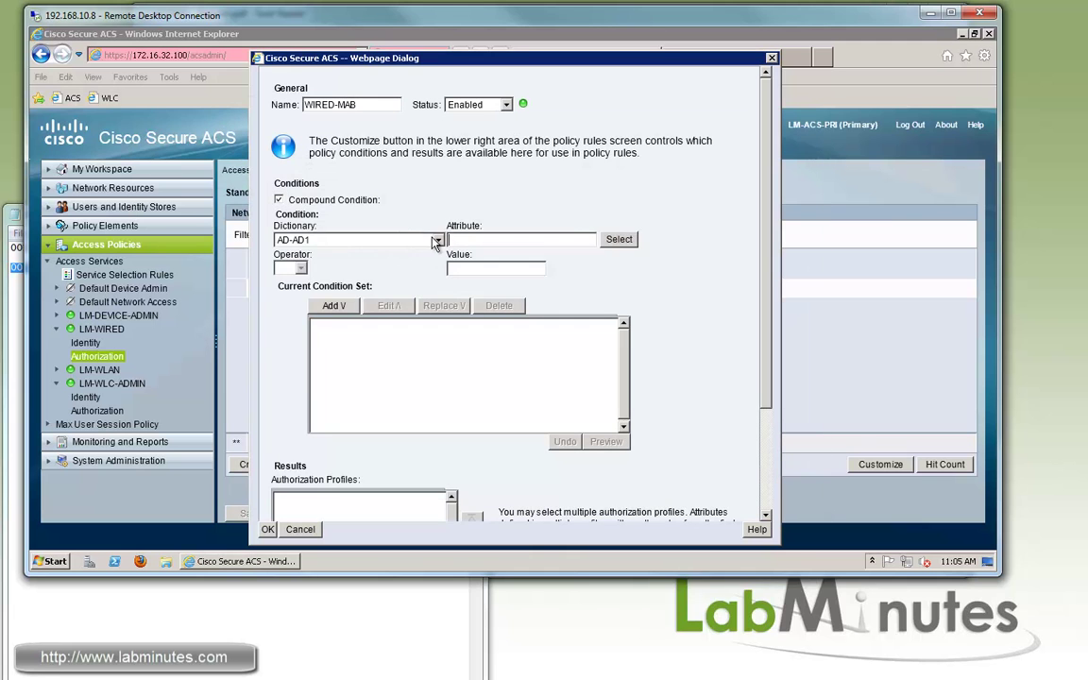
click(435, 241)
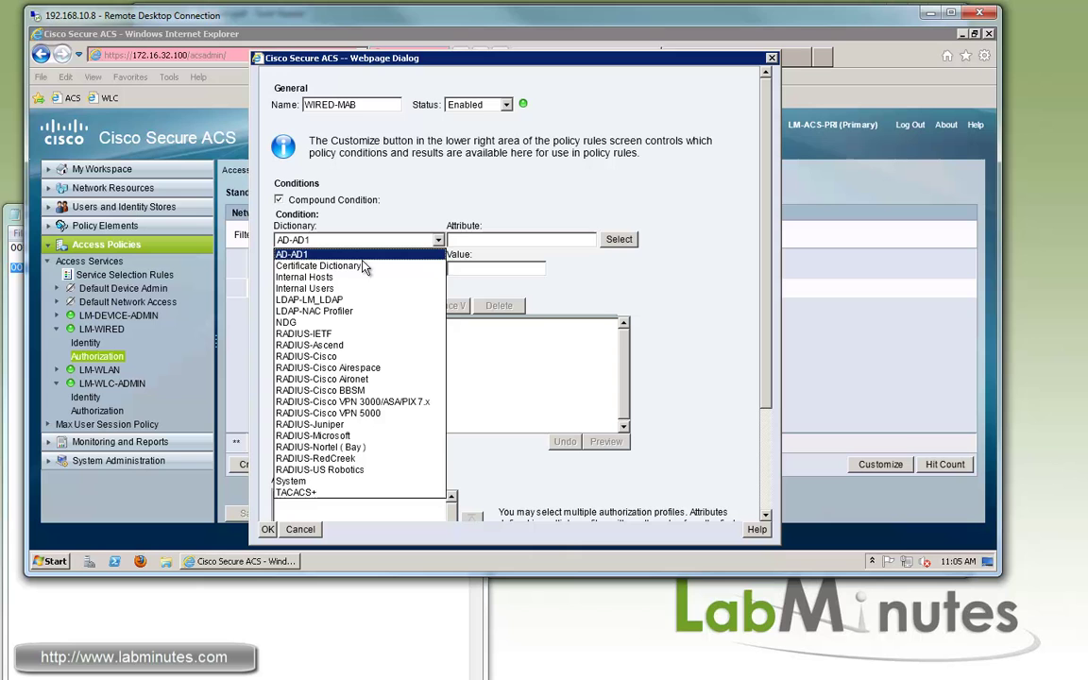
click(611, 309)
click(618, 239)
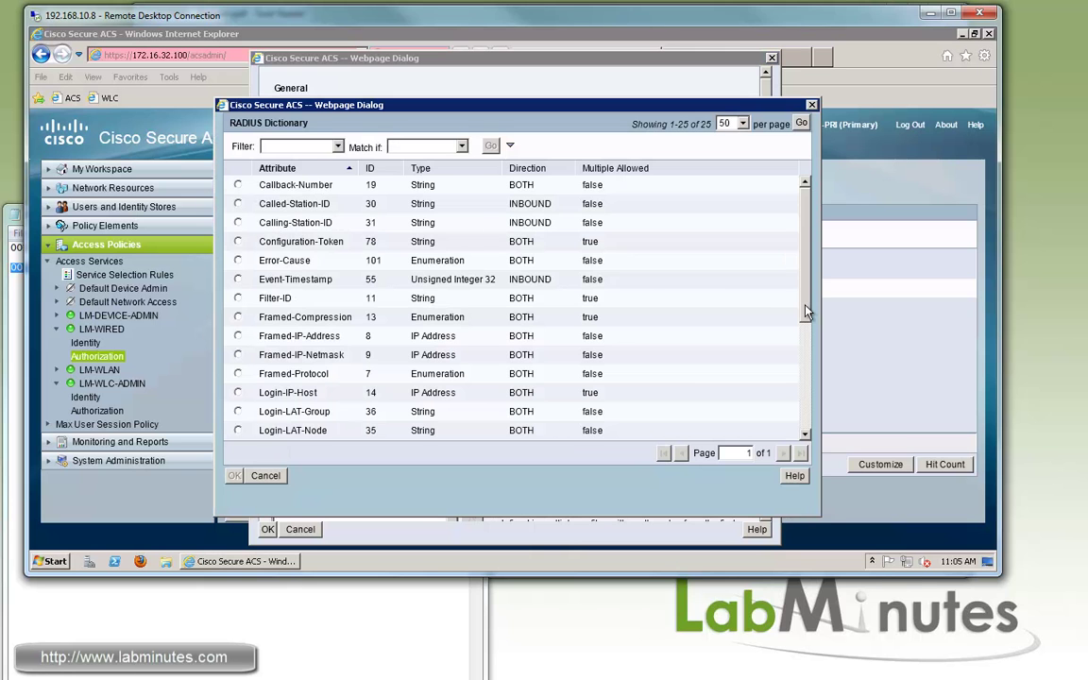
Add the condition Service-Type matches Call Check
scroll(808, 312, down, 2)
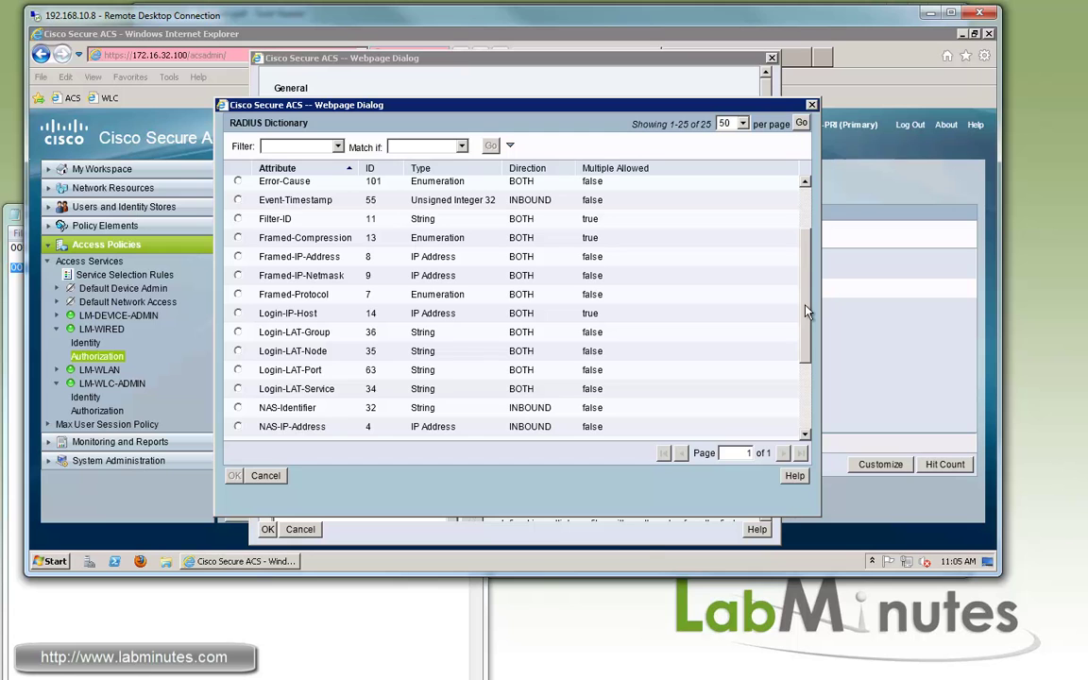
scroll(697, 385, up, 2)
scroll(697, 386, down, 5)
click(244, 395)
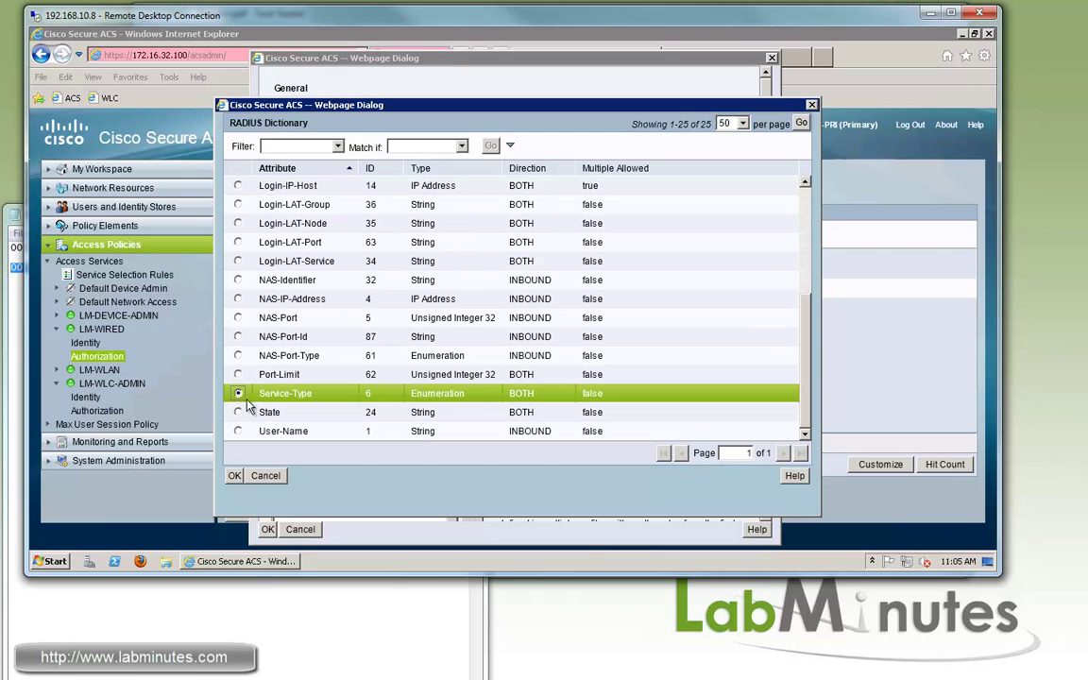
click(235, 479)
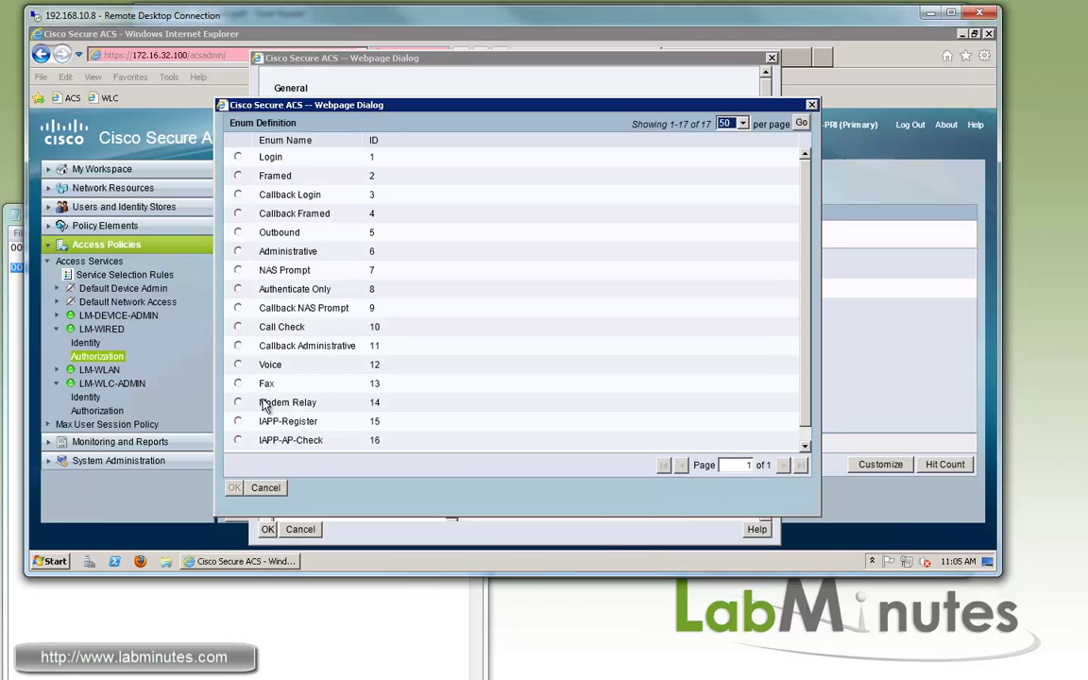
scroll(241, 319, down, 1)
double_click(239, 313)
click(334, 322)
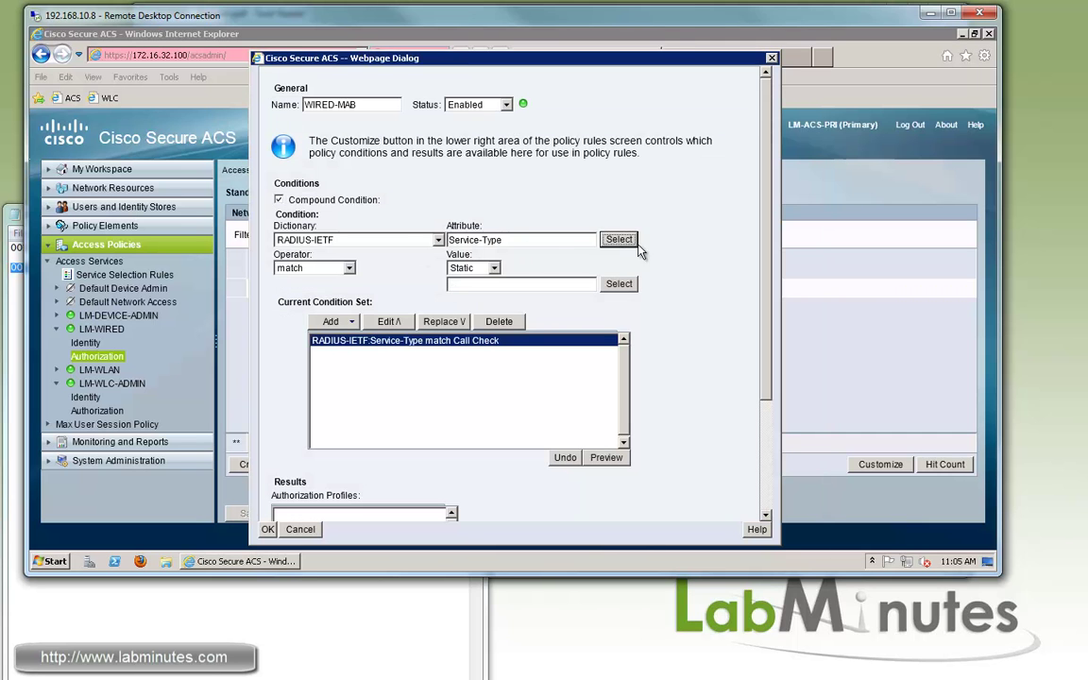
Add a NAS-Port-Type Ethernet condition, combined with Service-Type using And
click(618, 240)
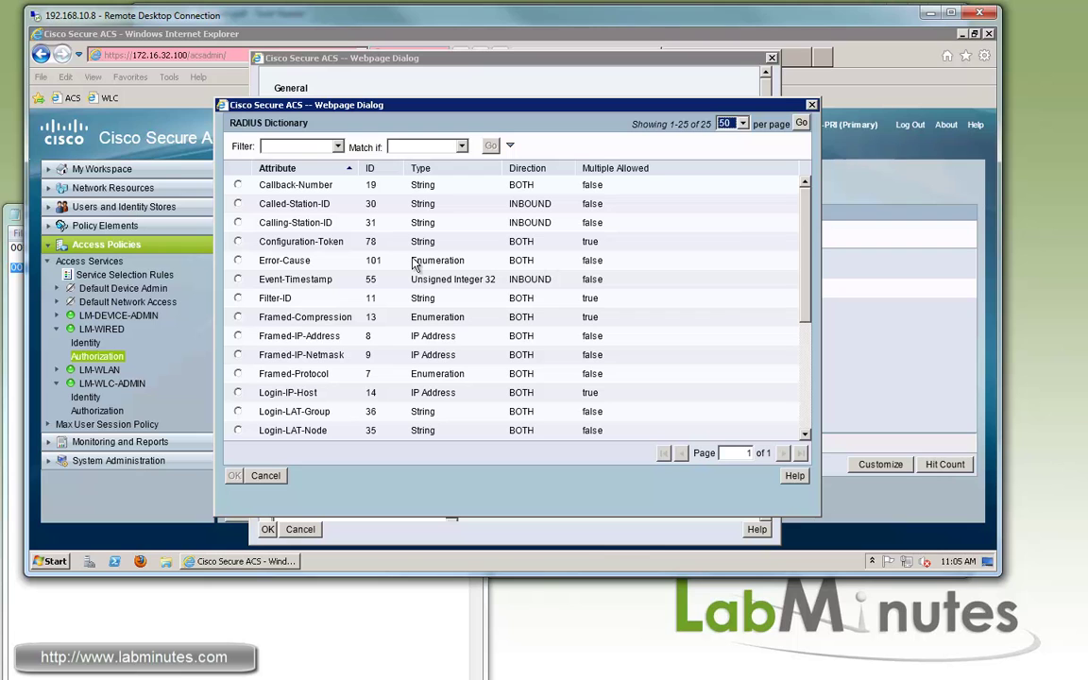
scroll(808, 236, down, 1)
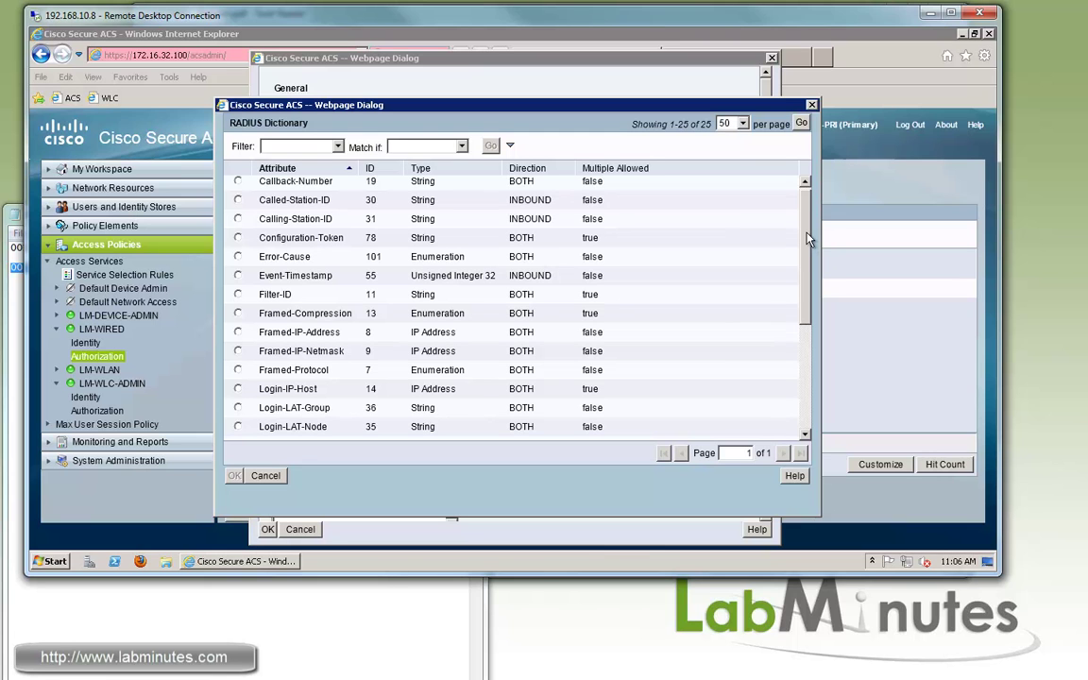
drag(808, 238, 807, 361)
click(238, 365)
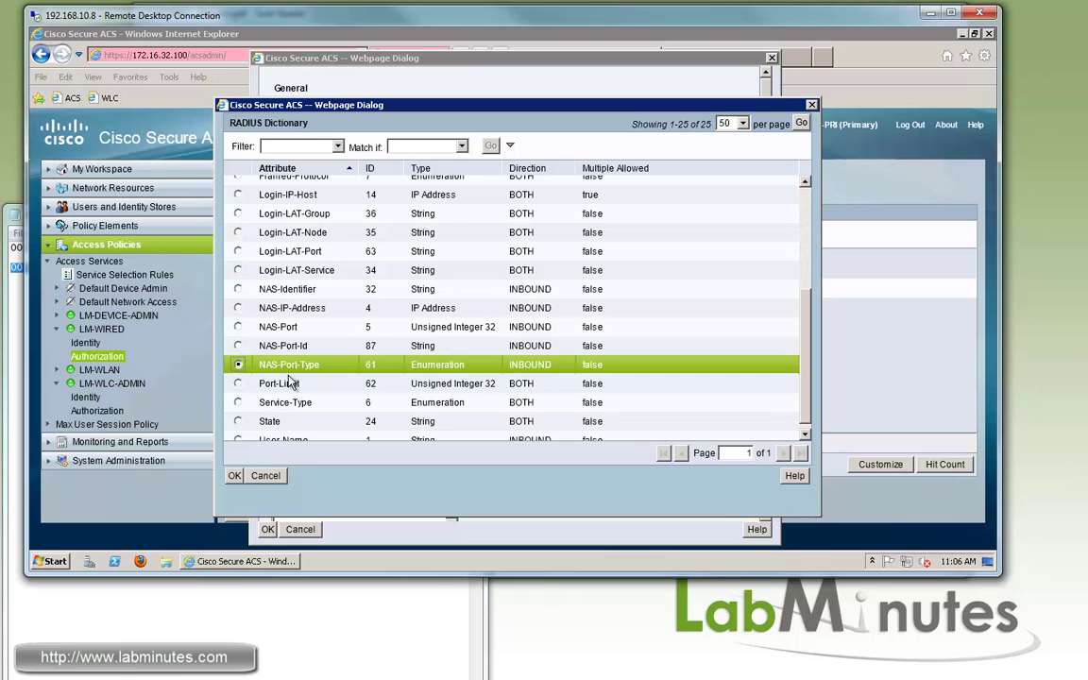
click(234, 475)
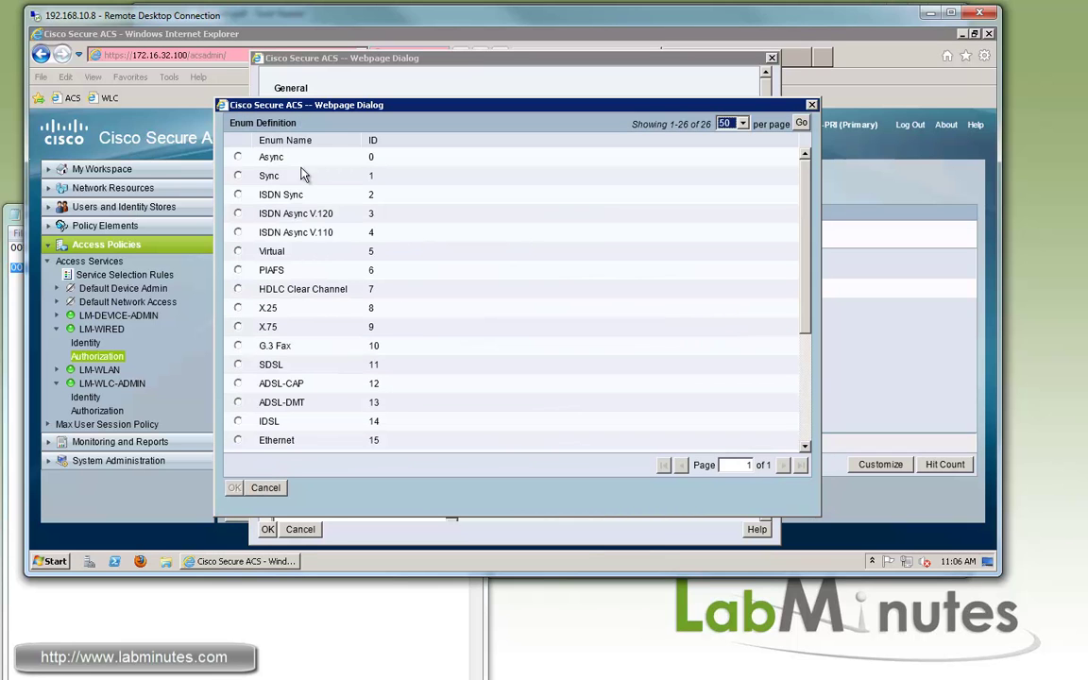
click(238, 440)
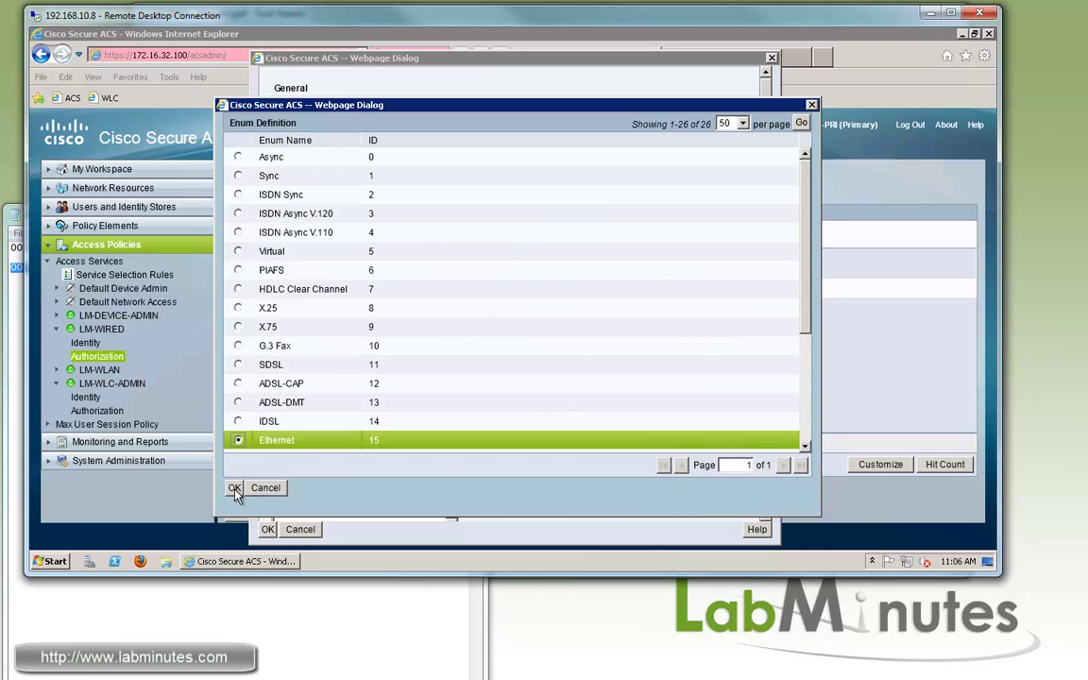
click(234, 488)
click(336, 321)
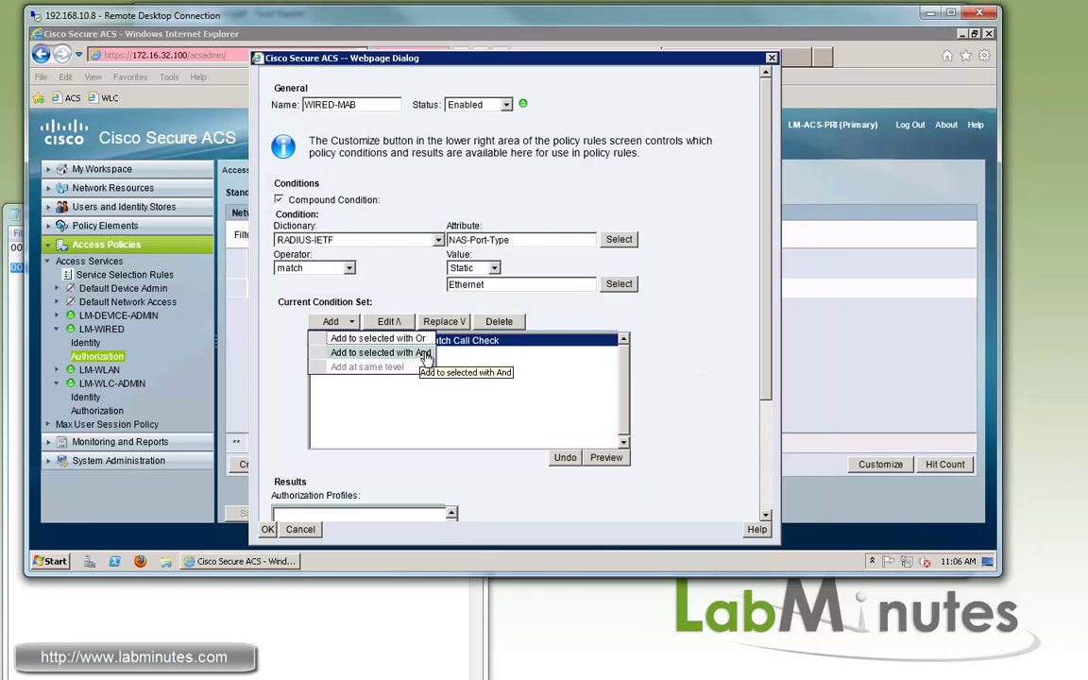
click(425, 353)
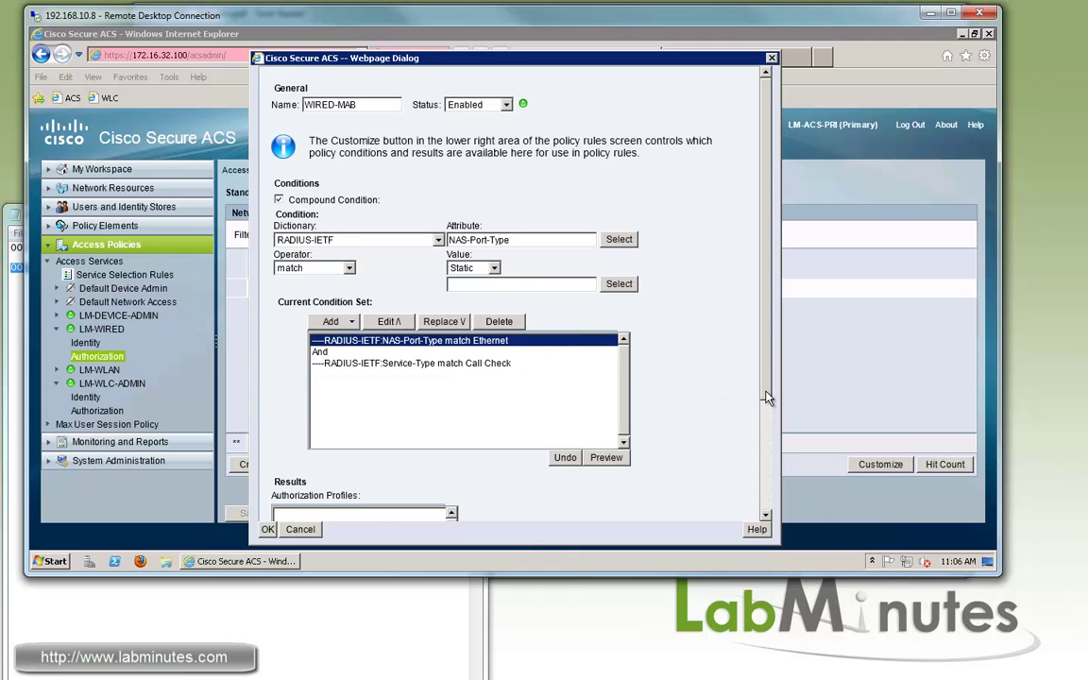
Set the result profile to LM-WIRED-PERMIT-ALL and save the WIRED-MAB rule
scroll(768, 398, down, 3)
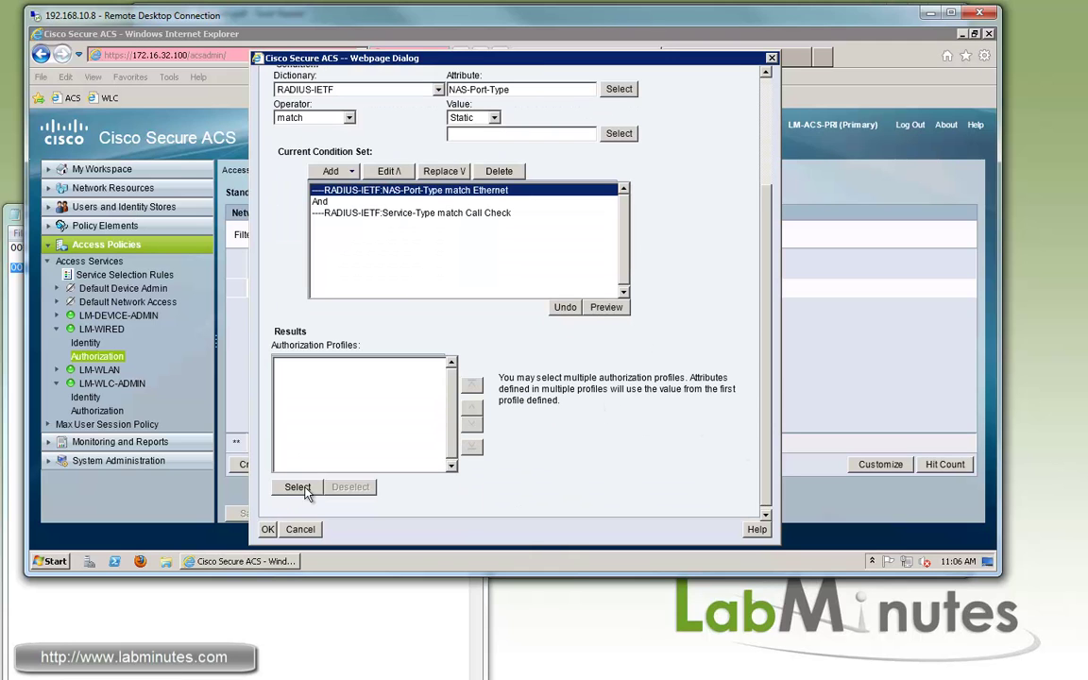
click(298, 487)
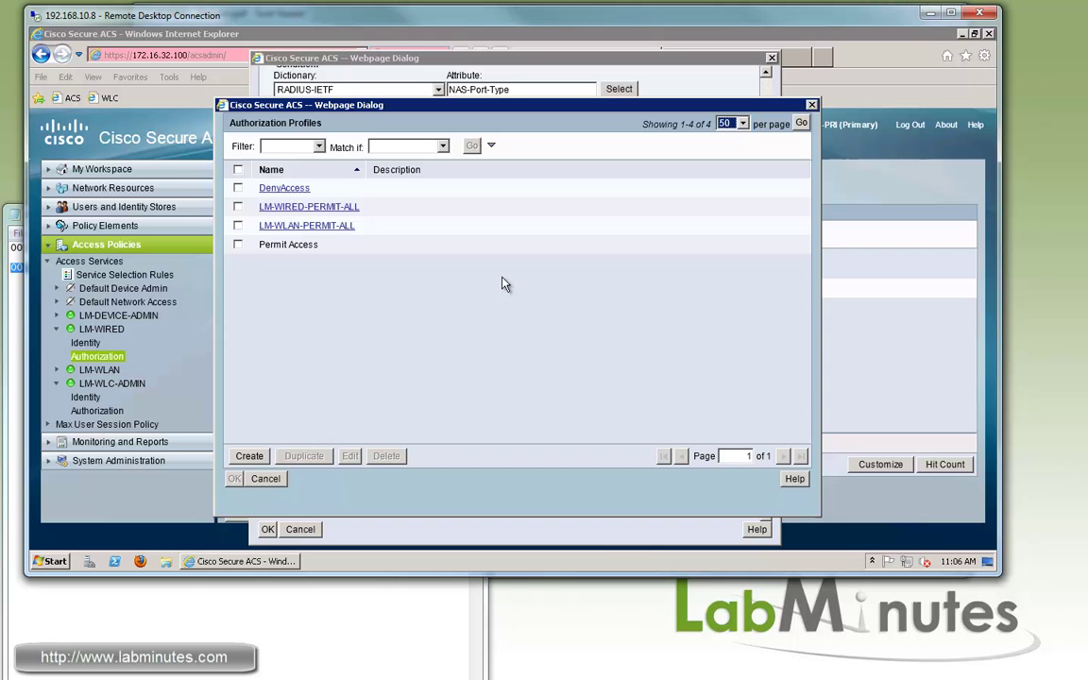
click(238, 207)
click(234, 478)
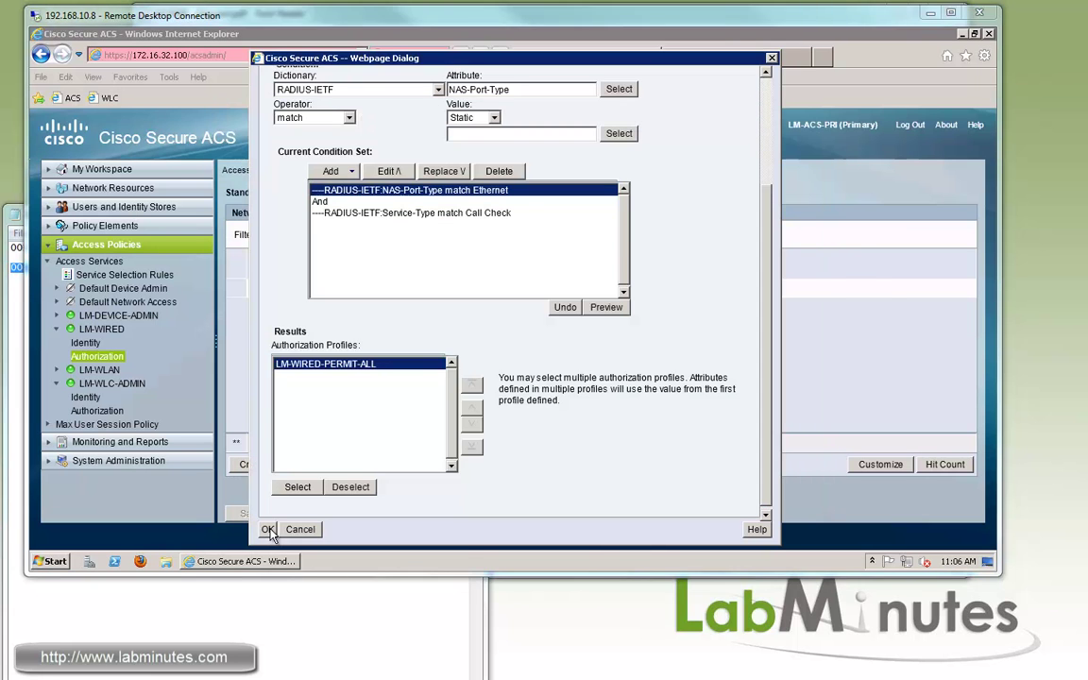
click(268, 530)
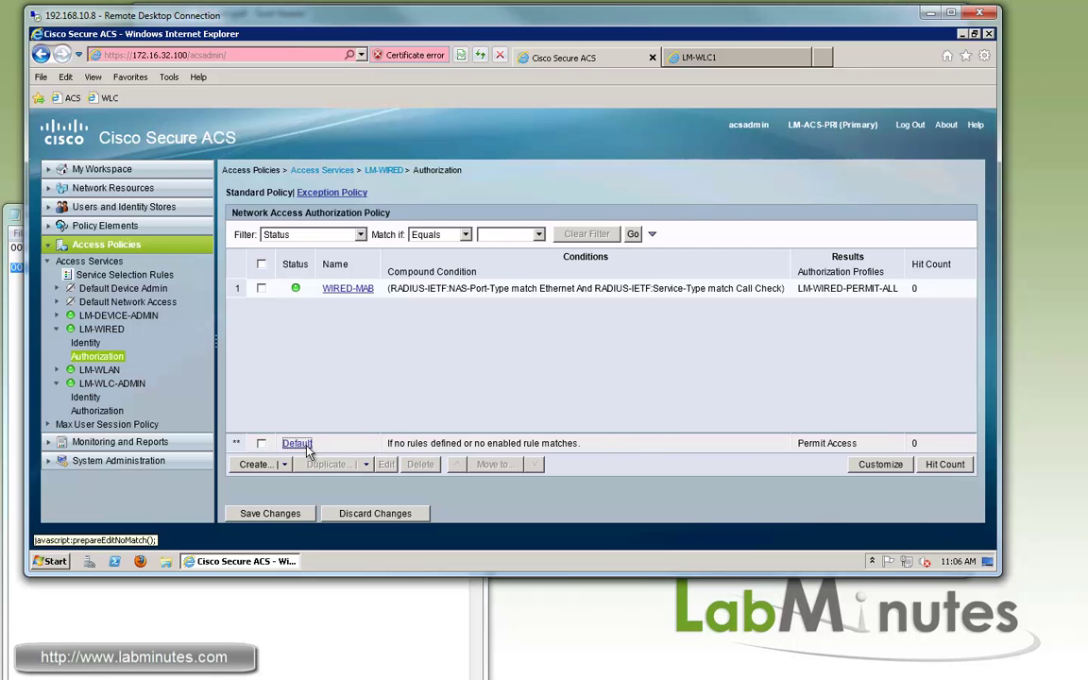
Edit the LM-WIRED Default rule to return the DenyAccess profile and apply it
click(295, 443)
click(336, 320)
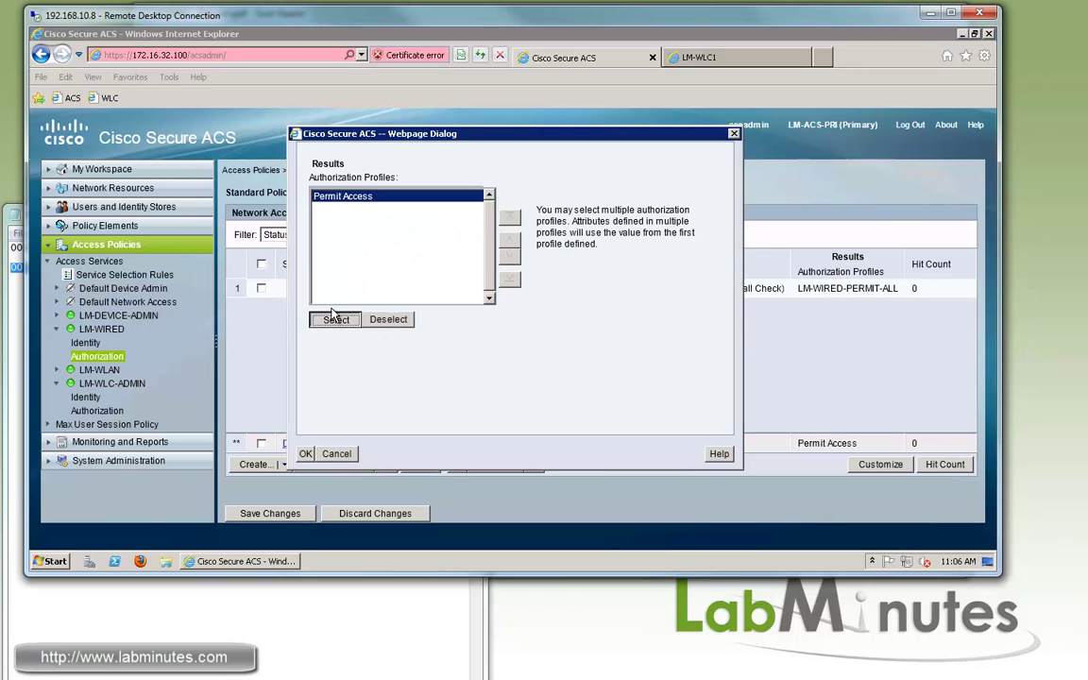
click(238, 189)
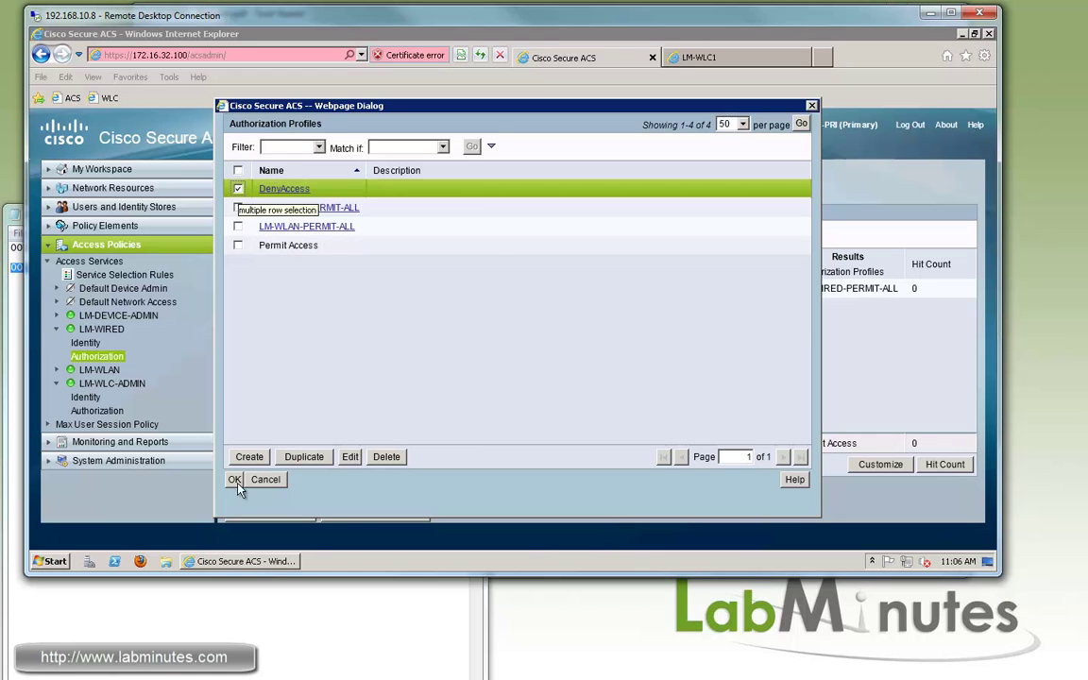
click(234, 479)
click(305, 453)
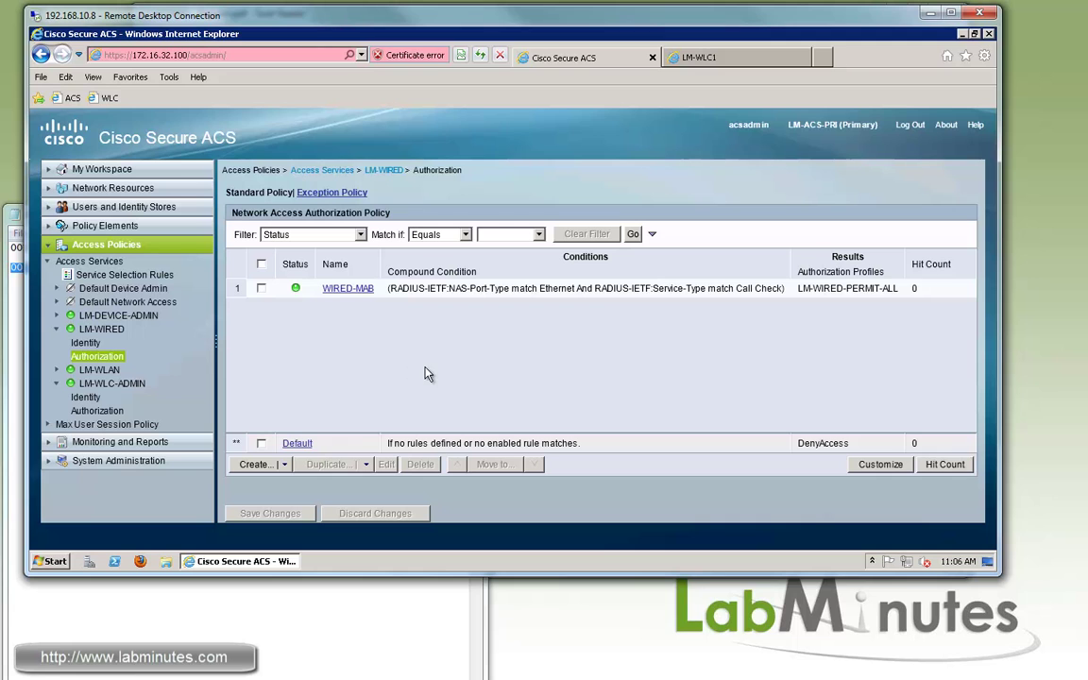
Switch the LM-WLAN identity policy to rule-based result selection
click(100, 370)
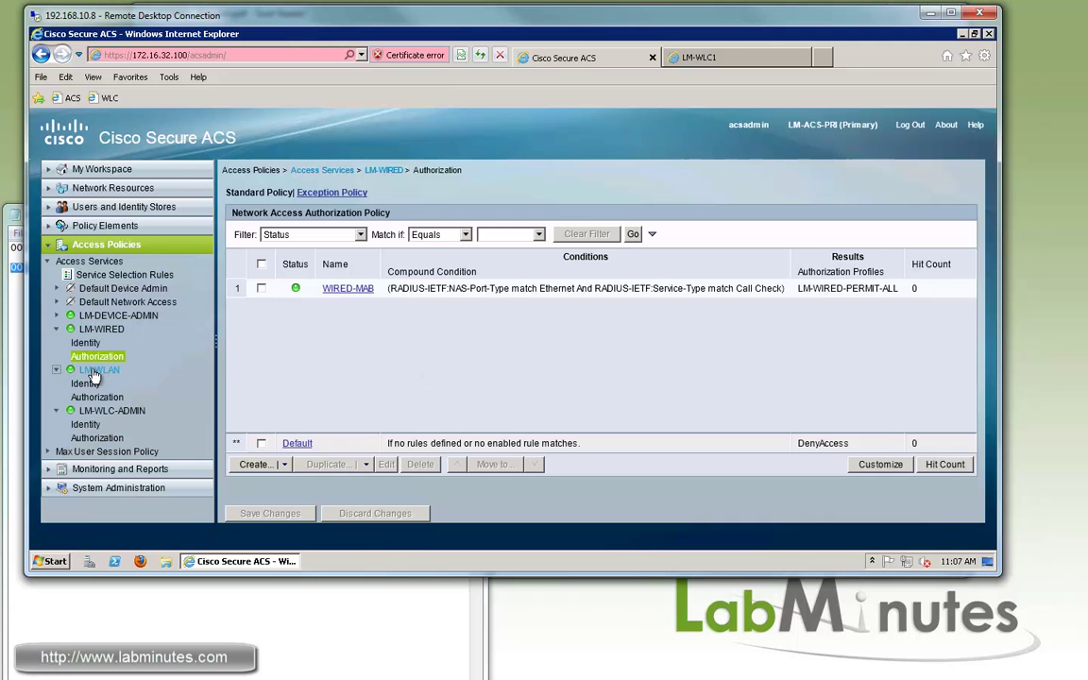
click(95, 385)
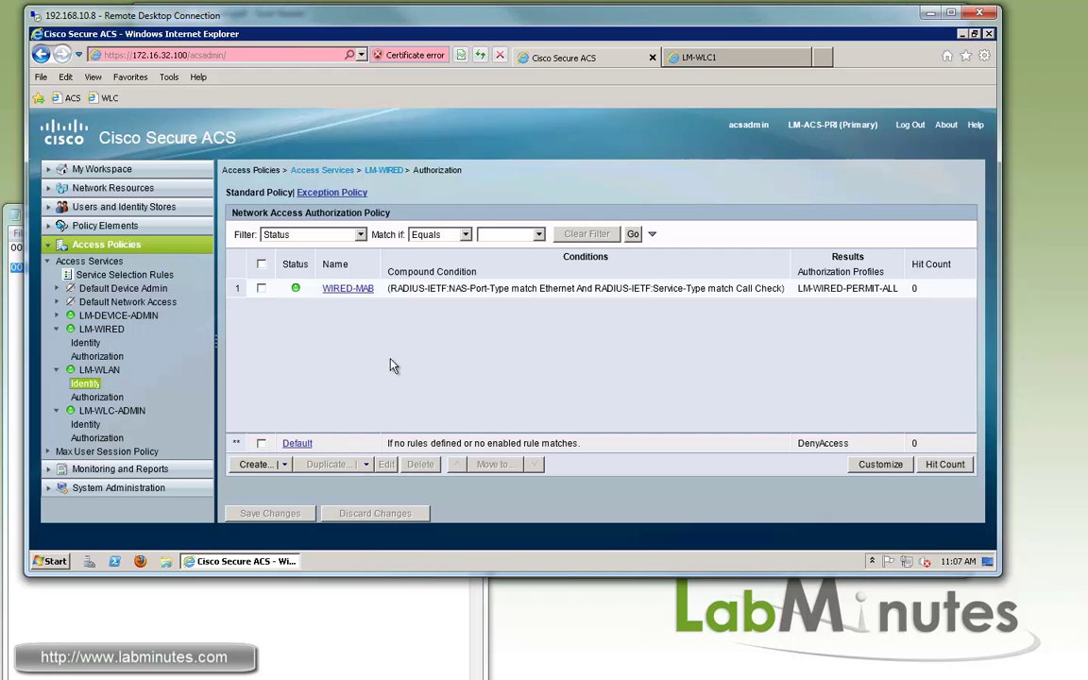
click(348, 192)
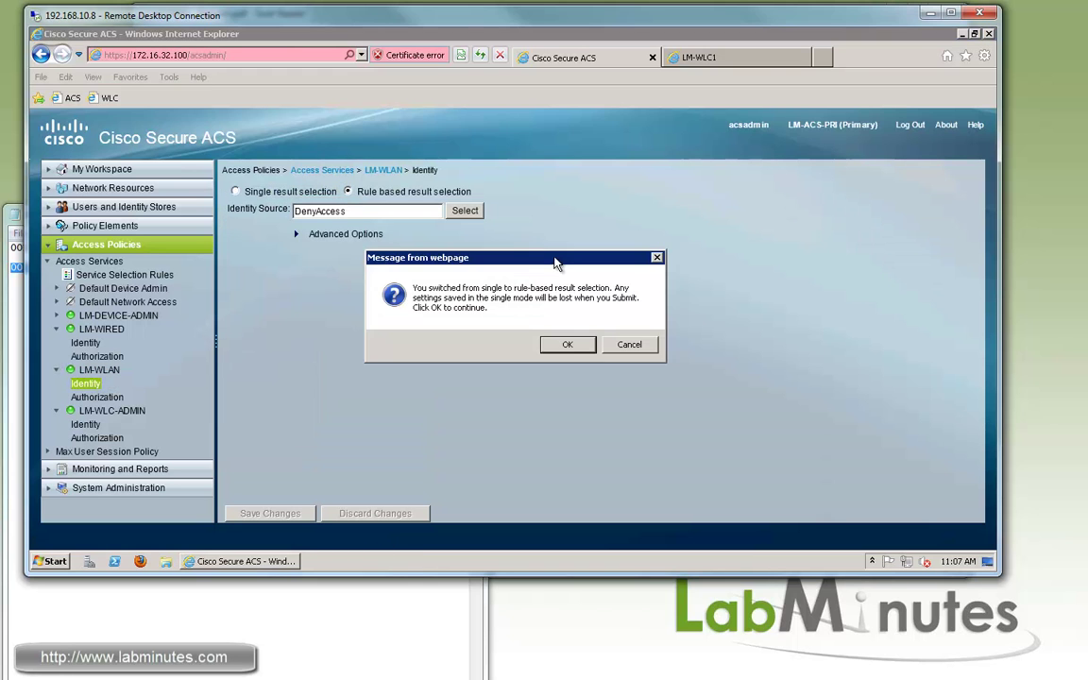
click(559, 343)
Start an identity rule named WLAN-MAB with a RADIUS-IETF compound condition
click(253, 464)
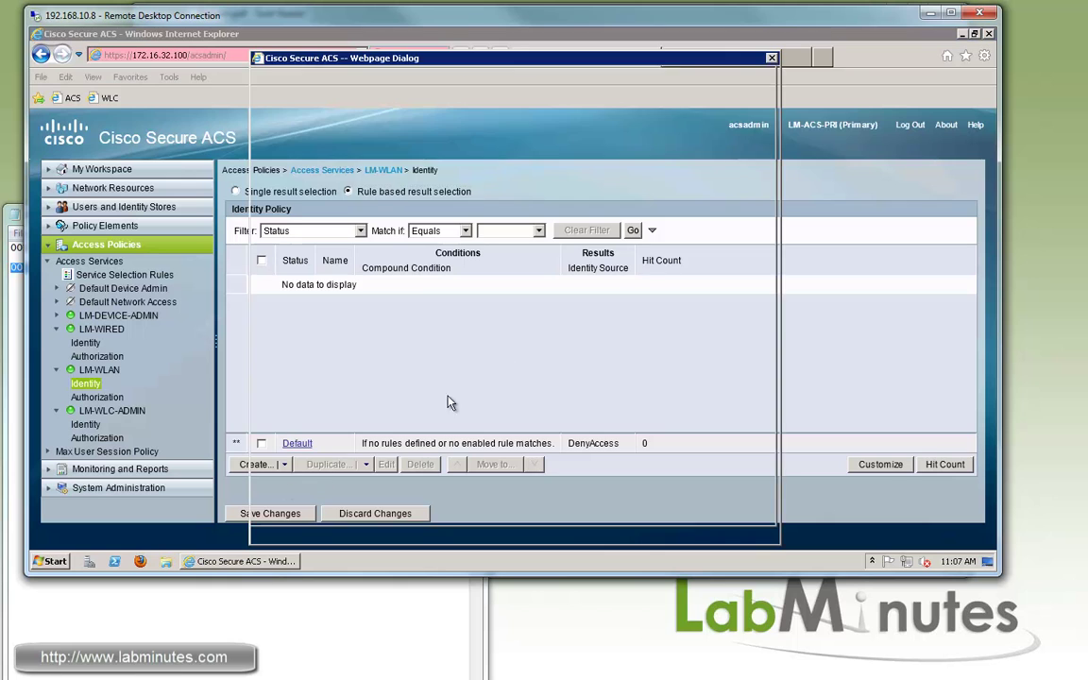
text(WLAN-MAB)
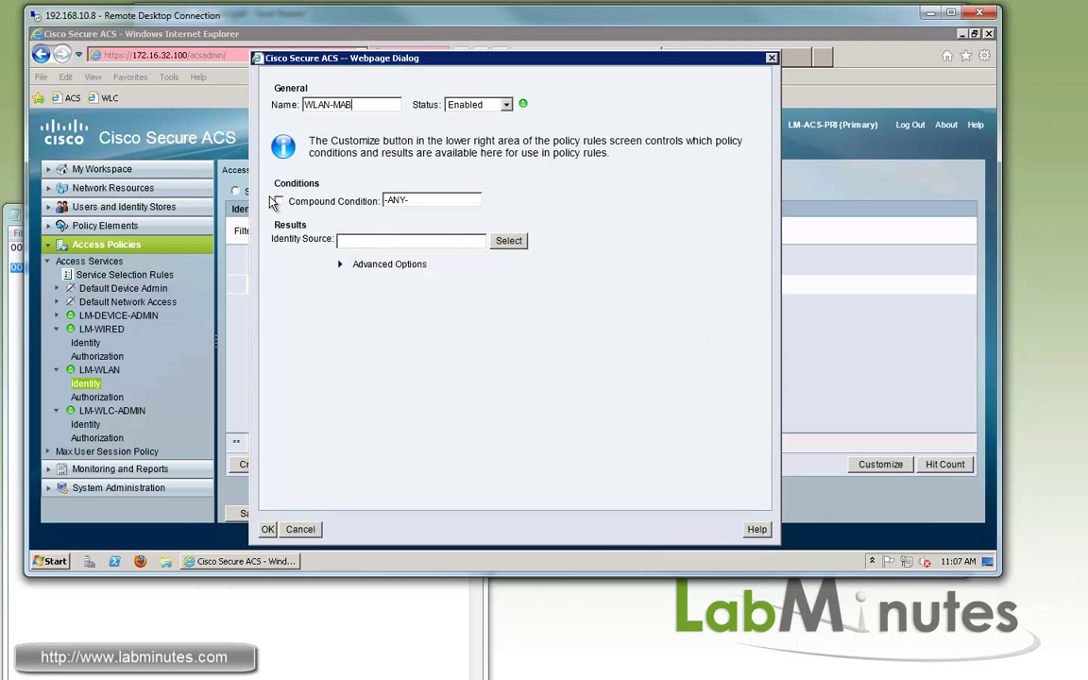
click(278, 200)
click(370, 244)
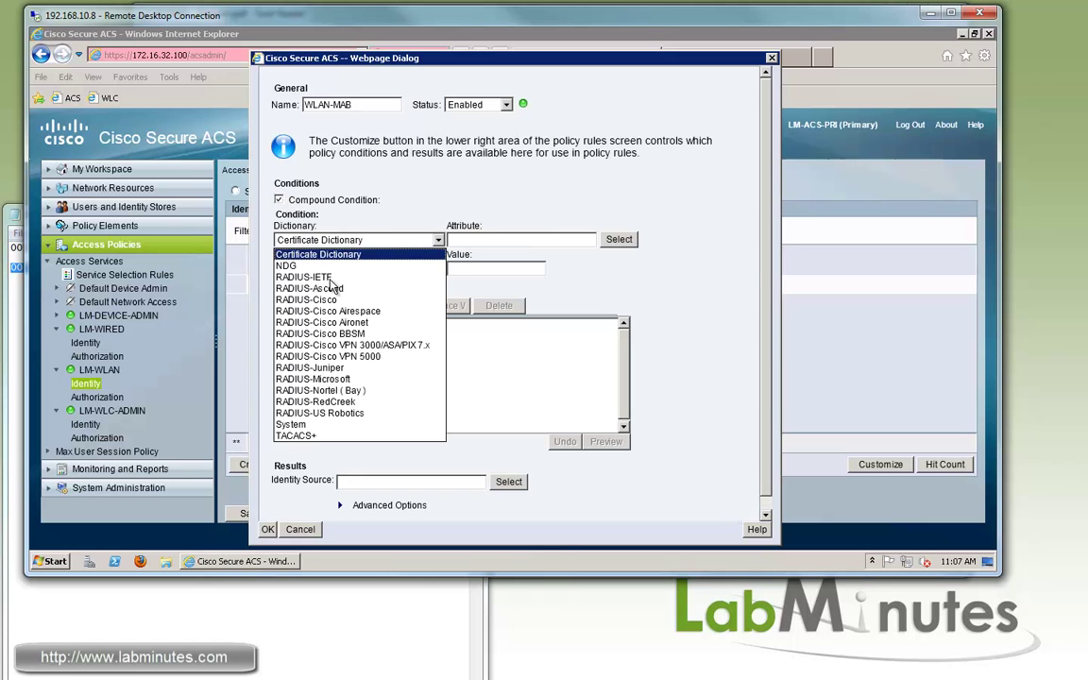
click(421, 277)
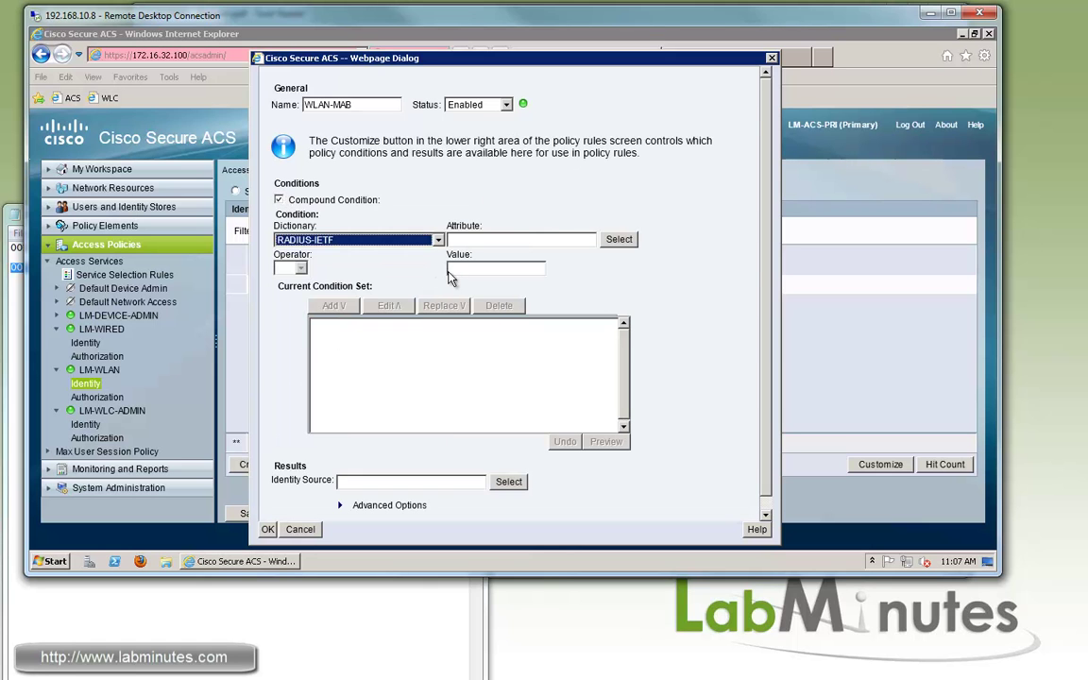
Add the condition Service-Type matches Call Check to WLAN-MAB
click(619, 240)
scroll(255, 408, down, 2)
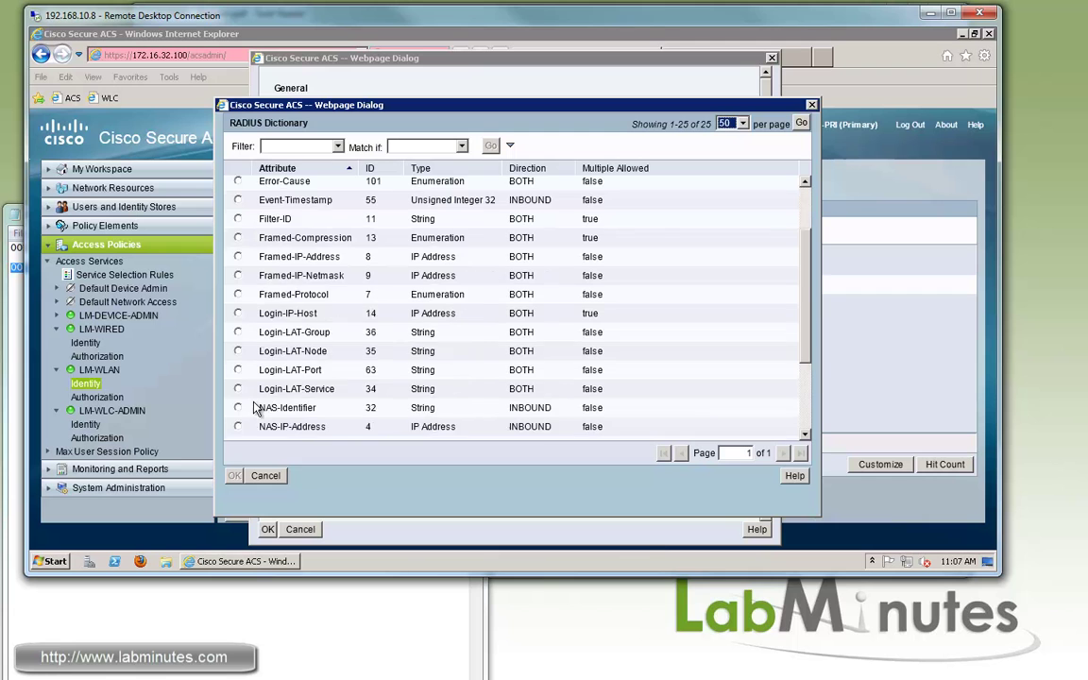
scroll(255, 408, down, 3)
click(237, 370)
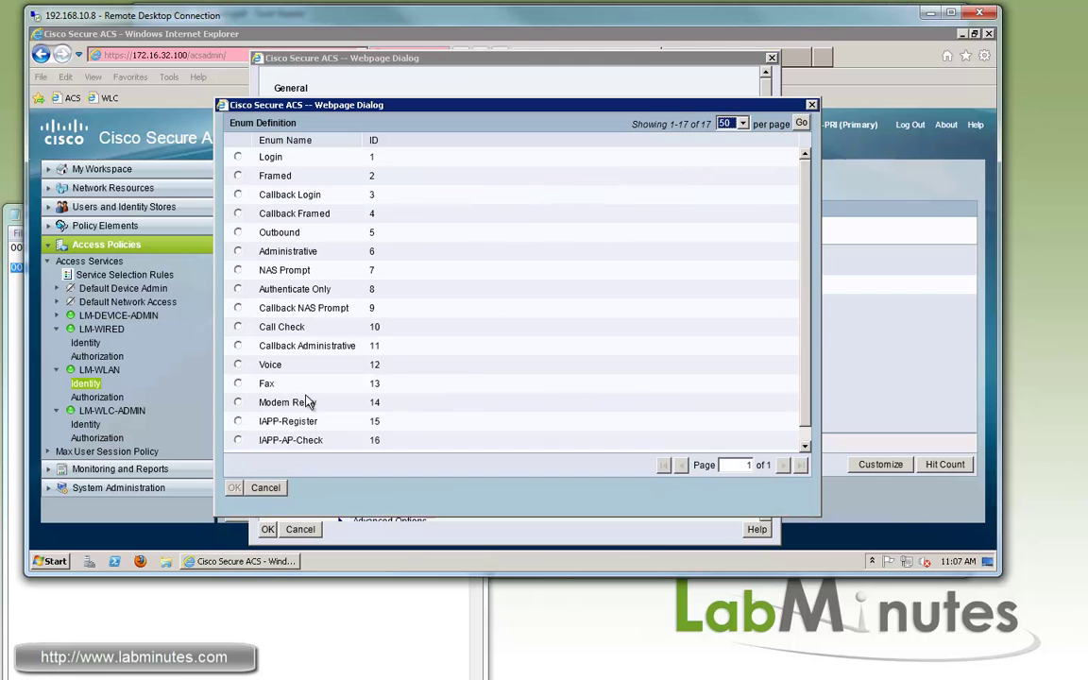
scroll(308, 402, down, 1)
click(237, 311)
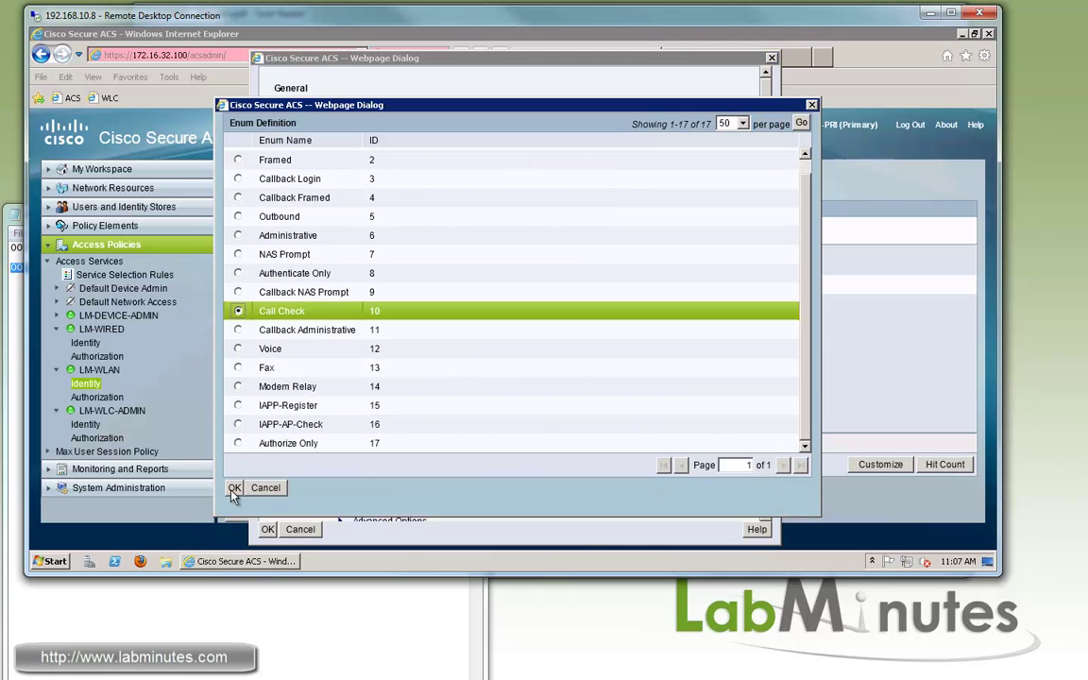
click(235, 487)
click(333, 321)
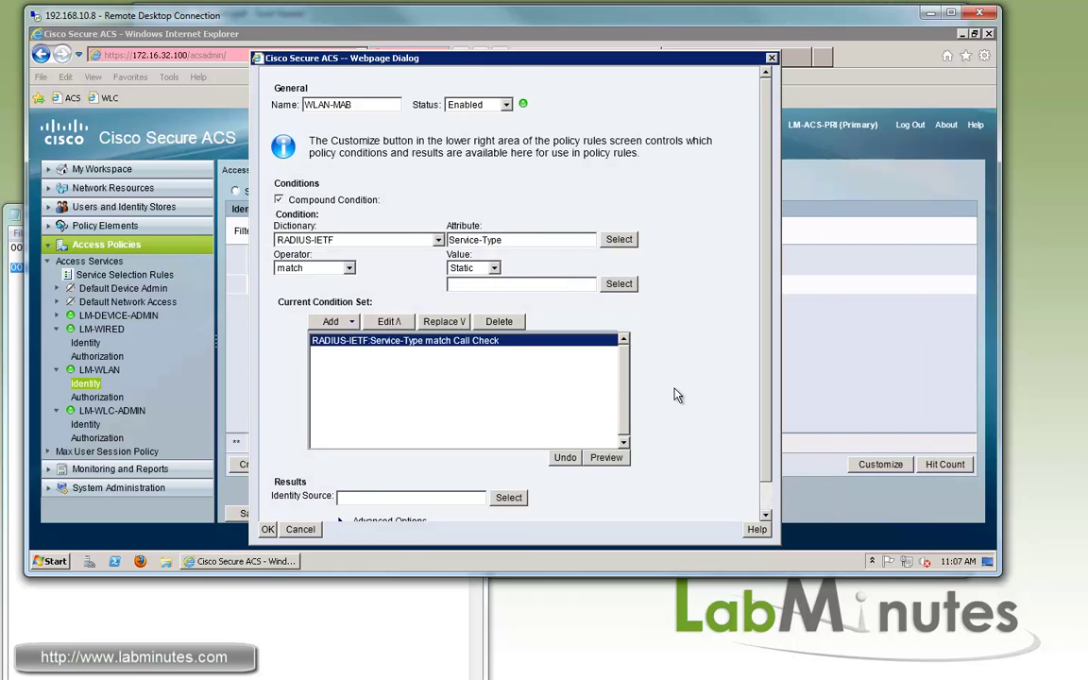
Set the identity source to Internal Hosts and save the WLAN-MAB rule
scroll(491, 453, down, 1)
click(505, 469)
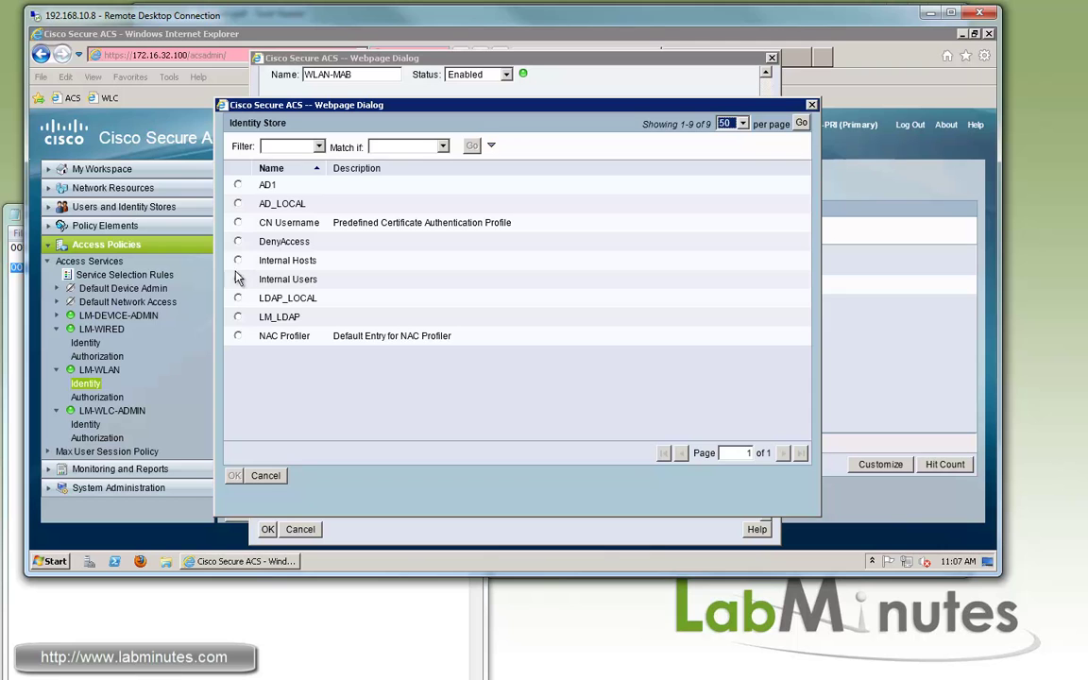
click(238, 260)
click(235, 475)
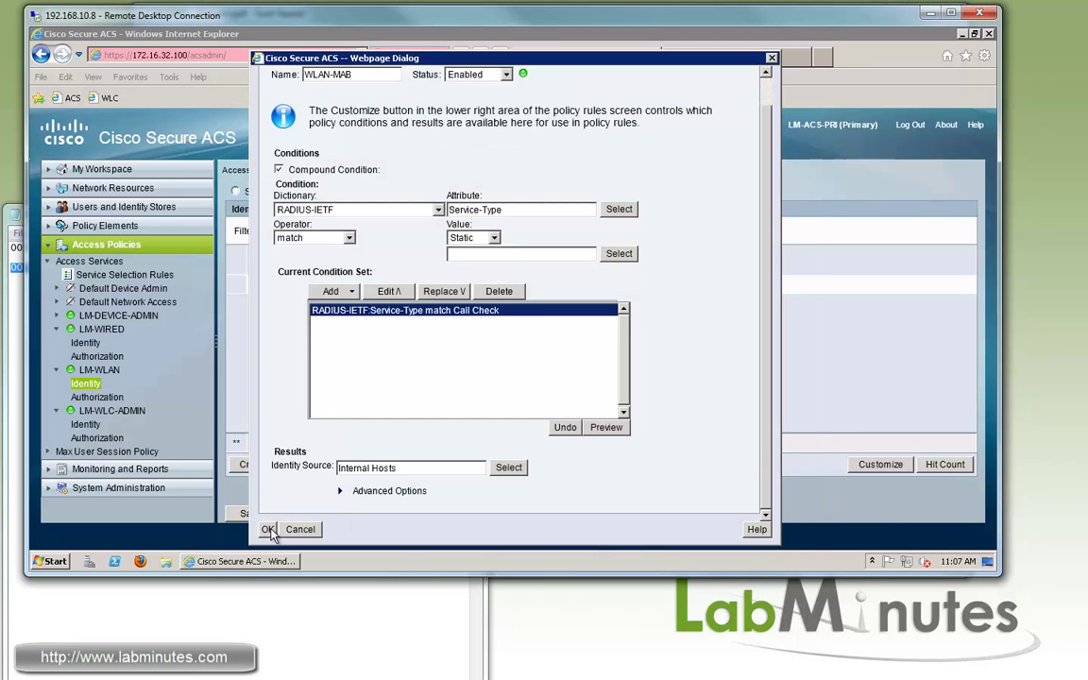
click(267, 529)
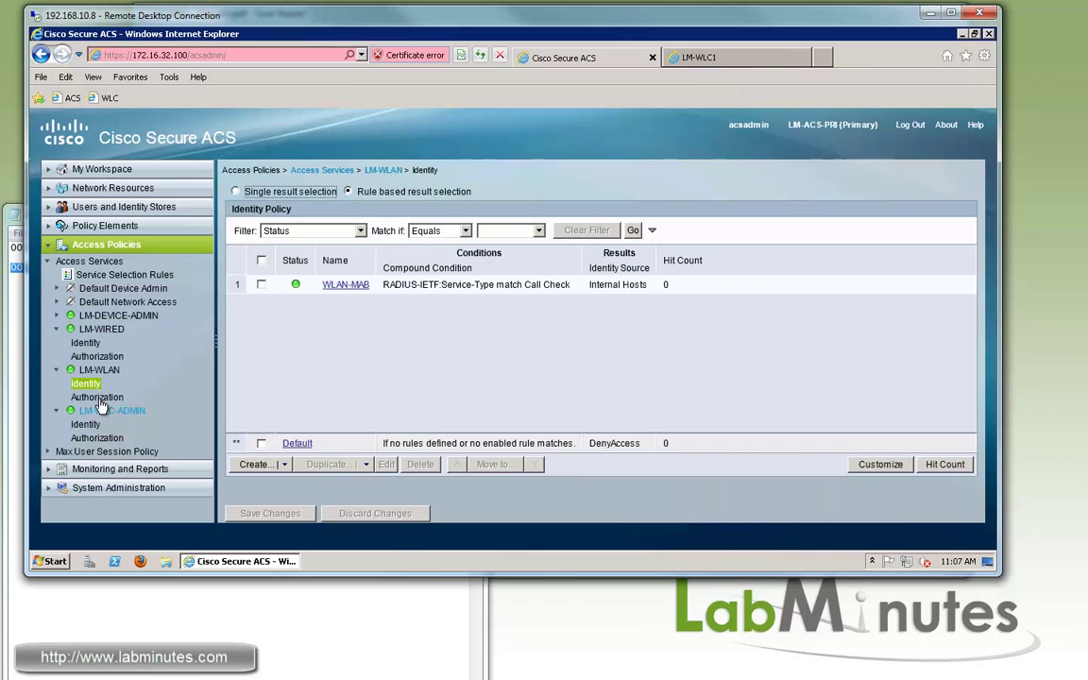
click(96, 397)
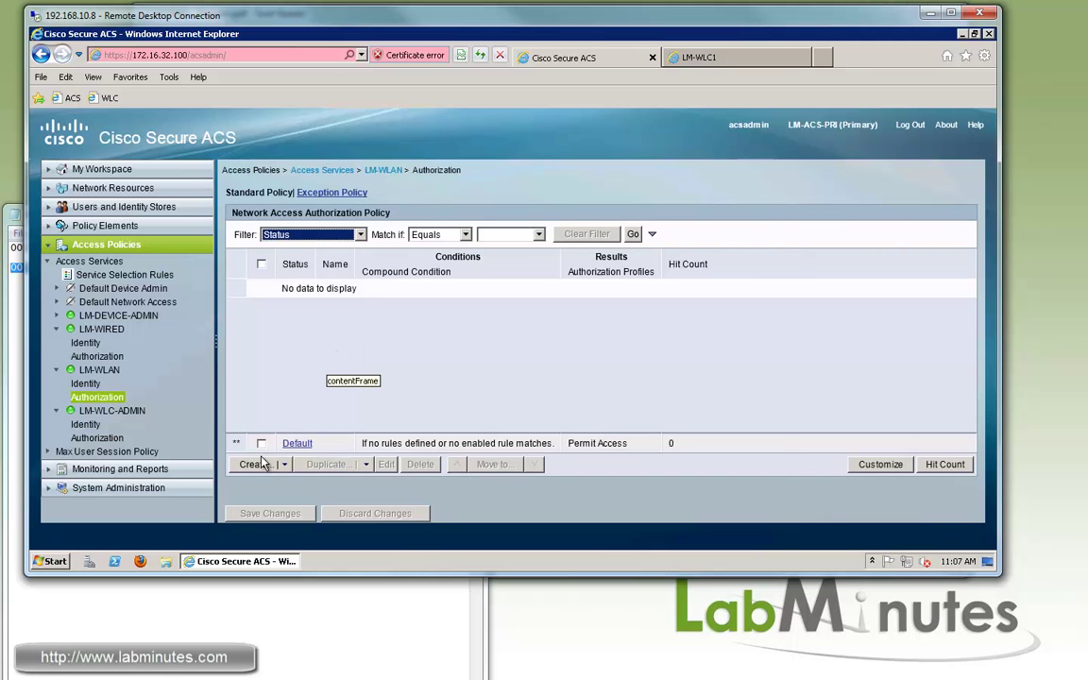
Start a new LM-WLAN authorization rule named WLAN-MAB using the RADIUS-IETF dictionary
click(255, 464)
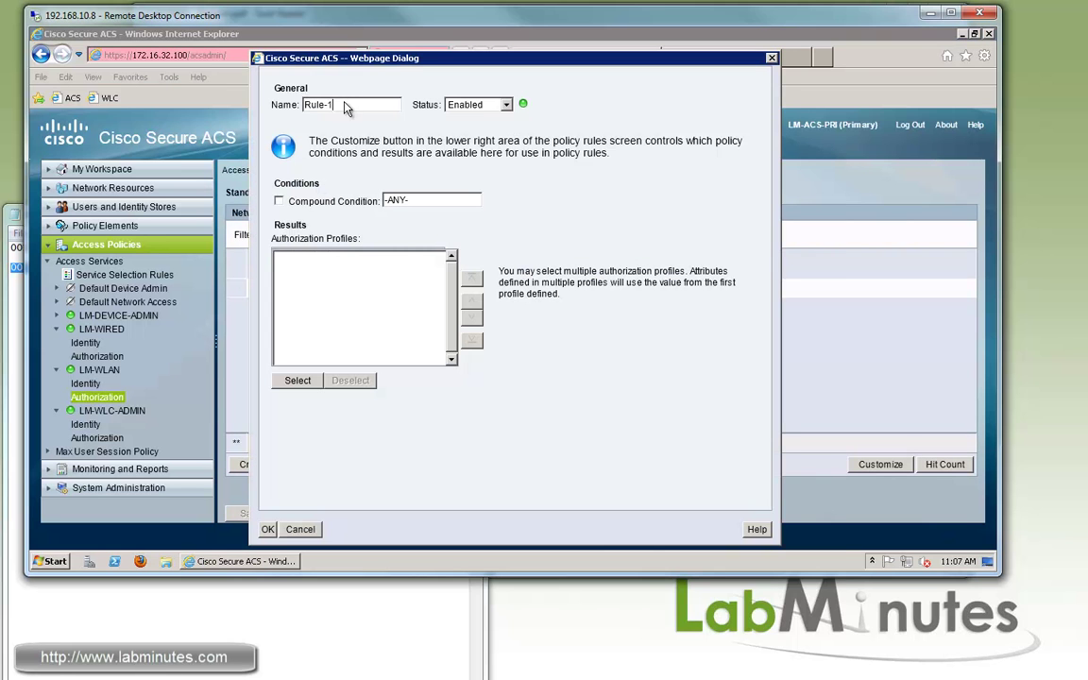
drag(302, 104, 346, 104)
text(WLAN-MAB)
click(279, 200)
click(370, 238)
click(330, 495)
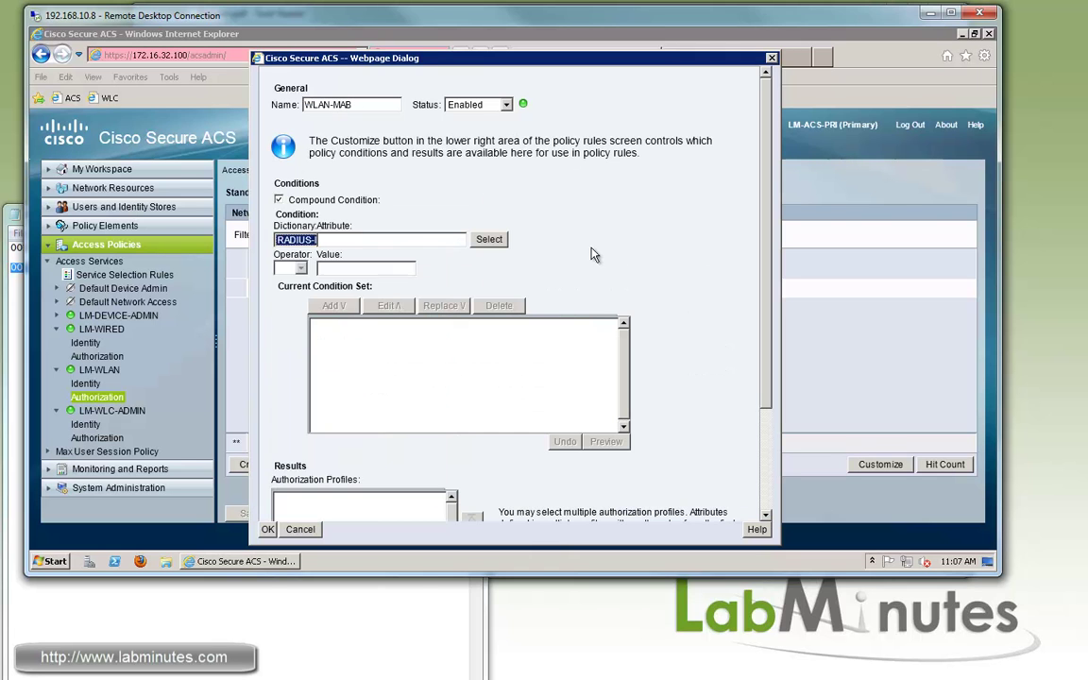
Set the first condition to Service-Type matches Call Check
click(488, 239)
click(288, 459)
click(235, 545)
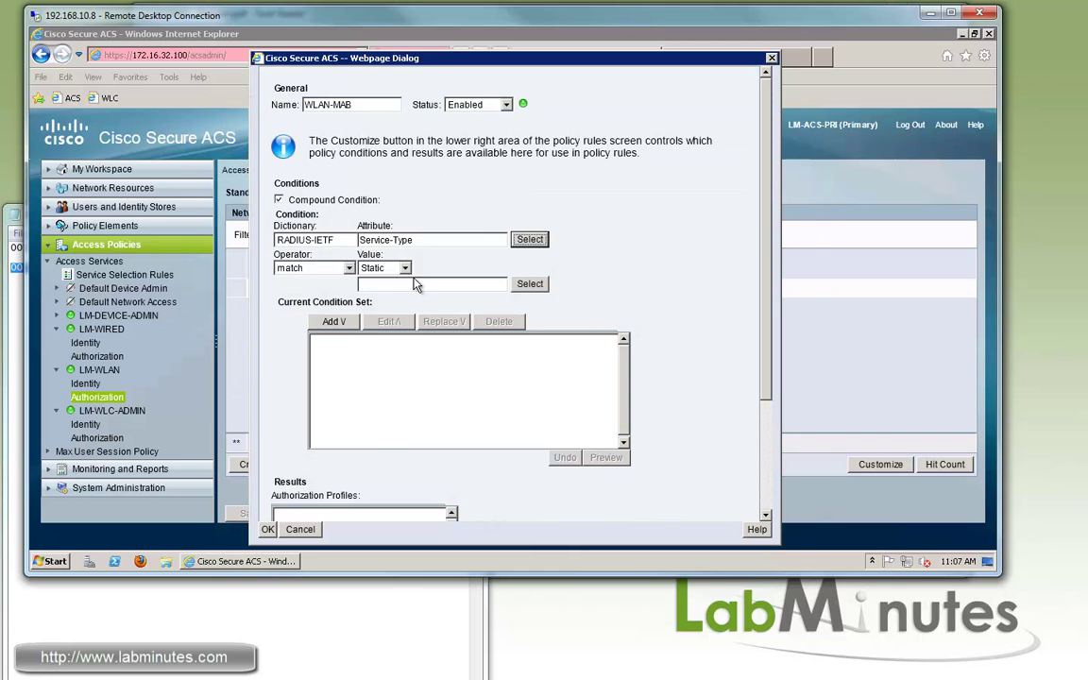
click(529, 283)
scroll(253, 383, down, 1)
click(238, 311)
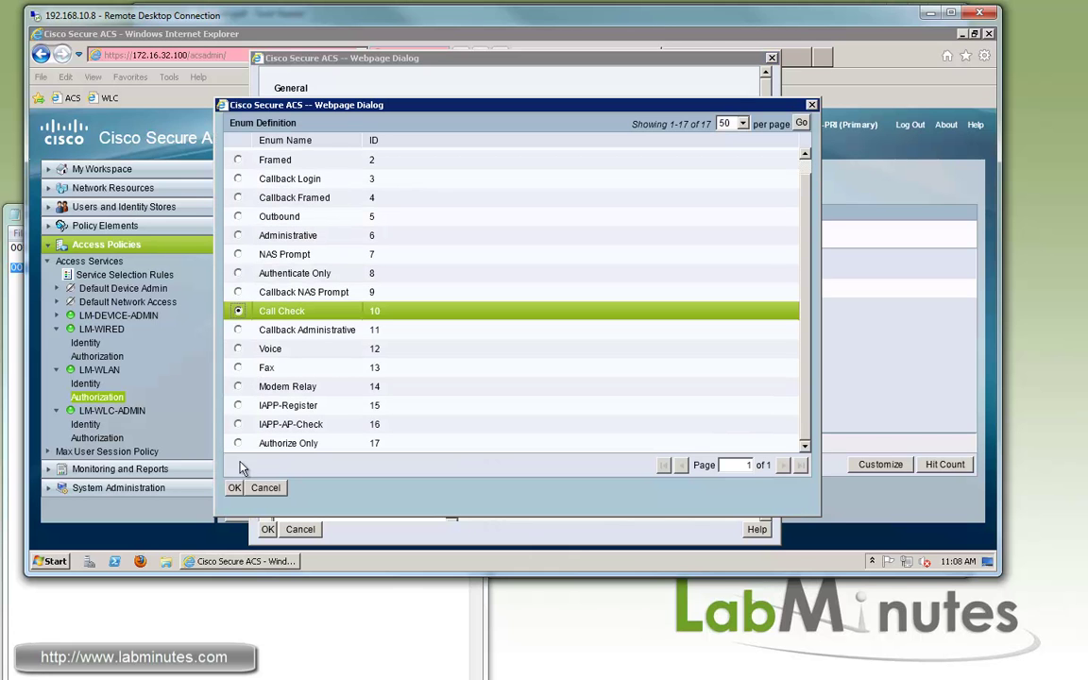
click(235, 489)
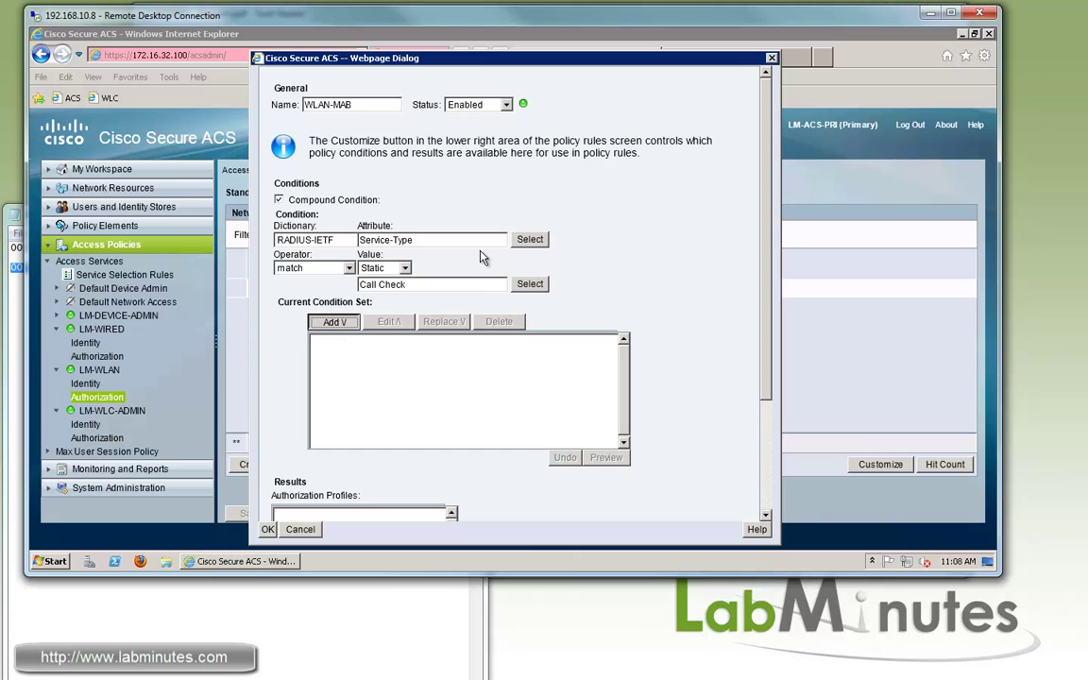
Add a NAS-Port-Type Wireless - IEEE 802.11 condition combined with And
click(529, 239)
scroll(377, 359, down, 5)
click(238, 363)
click(236, 475)
click(529, 283)
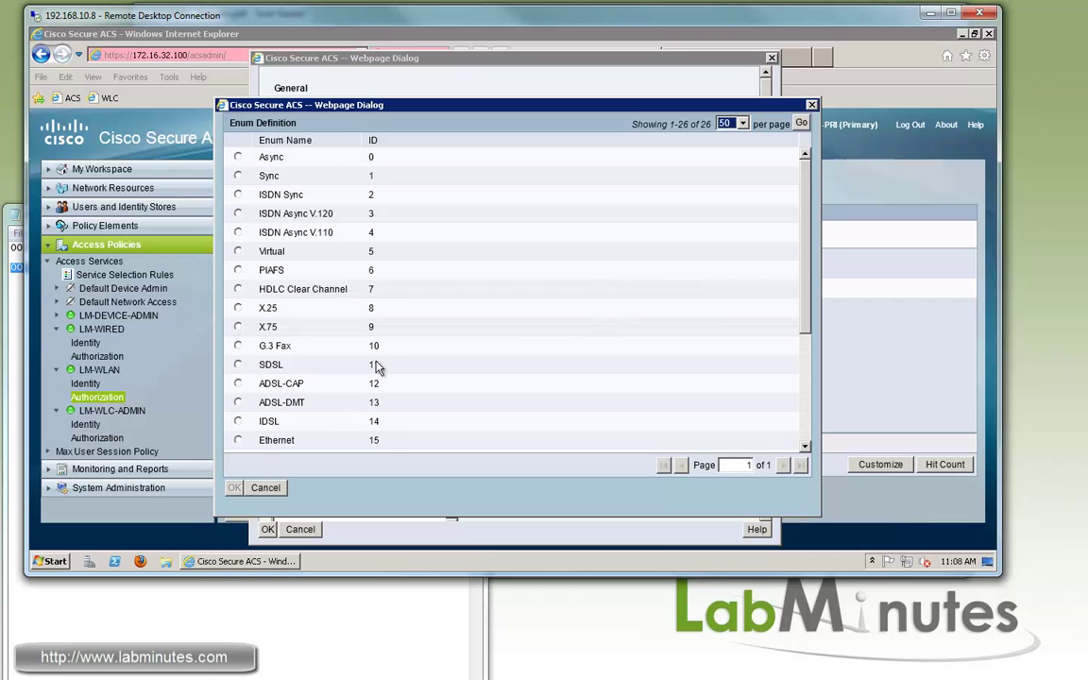
scroll(393, 378, down, 4)
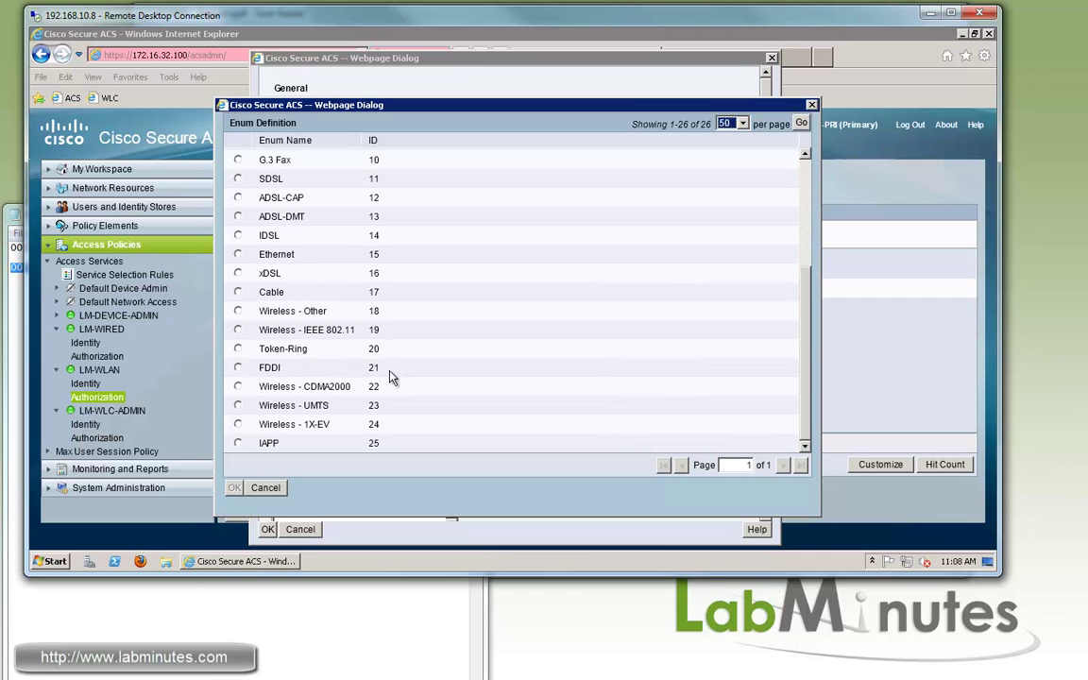
click(238, 329)
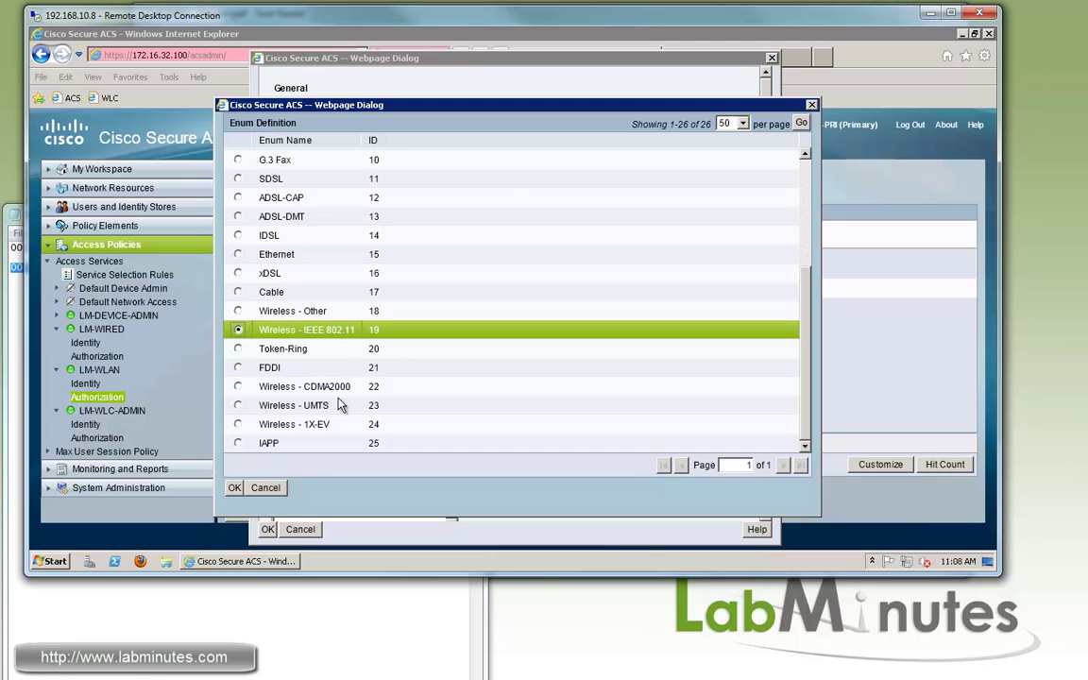
key(Return)
click(351, 321)
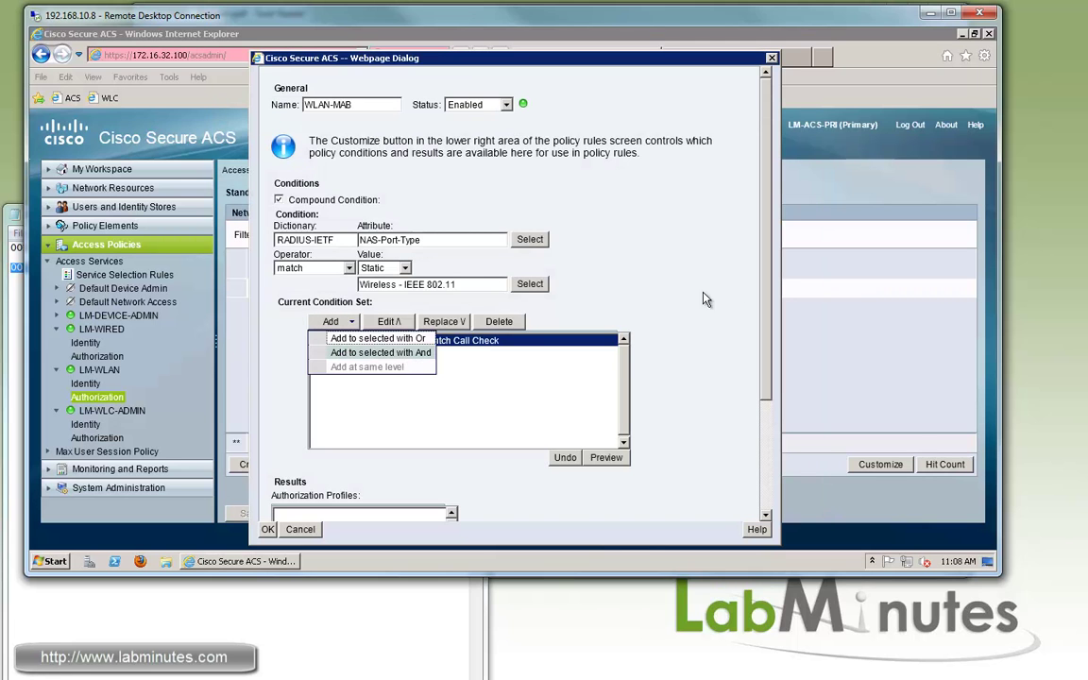
Set the WLAN-MAB result profile to LM-WLAN-PERMIT-ALL and finish the rule
scroll(297, 488, down, 3)
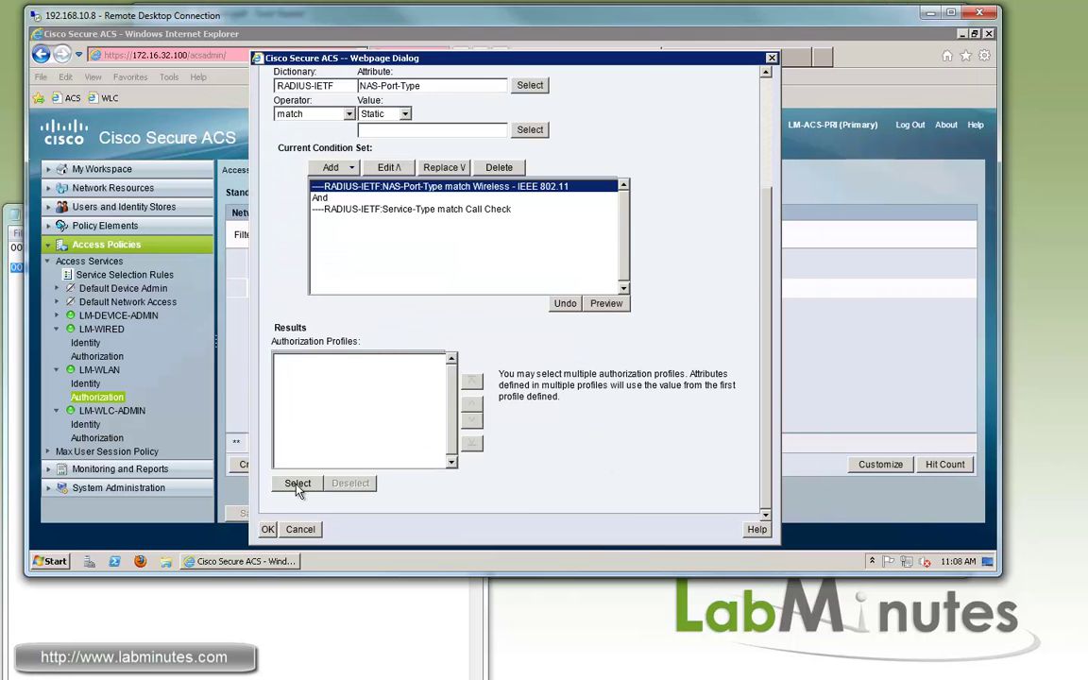
click(298, 484)
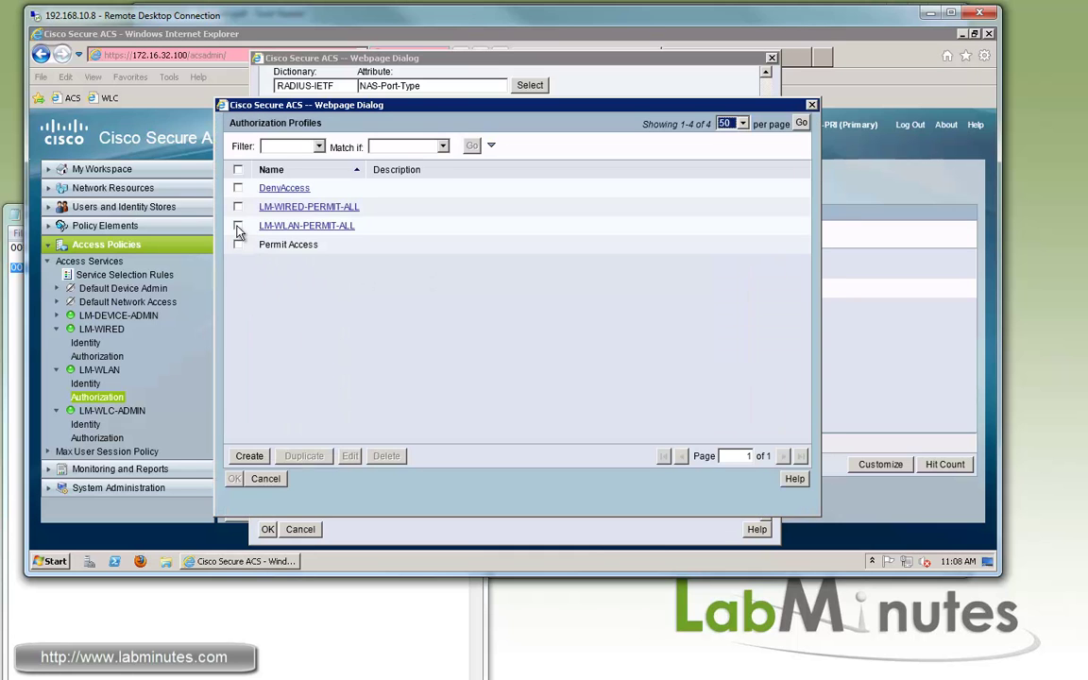
click(238, 226)
click(235, 479)
click(267, 529)
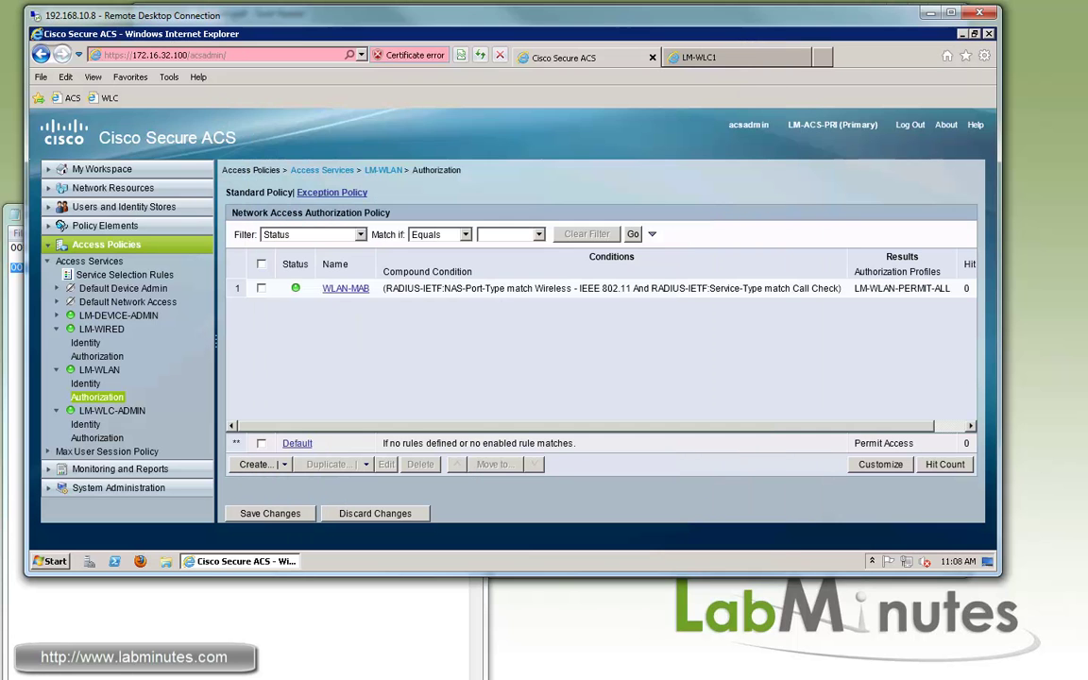
Change the Default rule from Permit Access to DenyAccess and save the policy changes
click(310, 443)
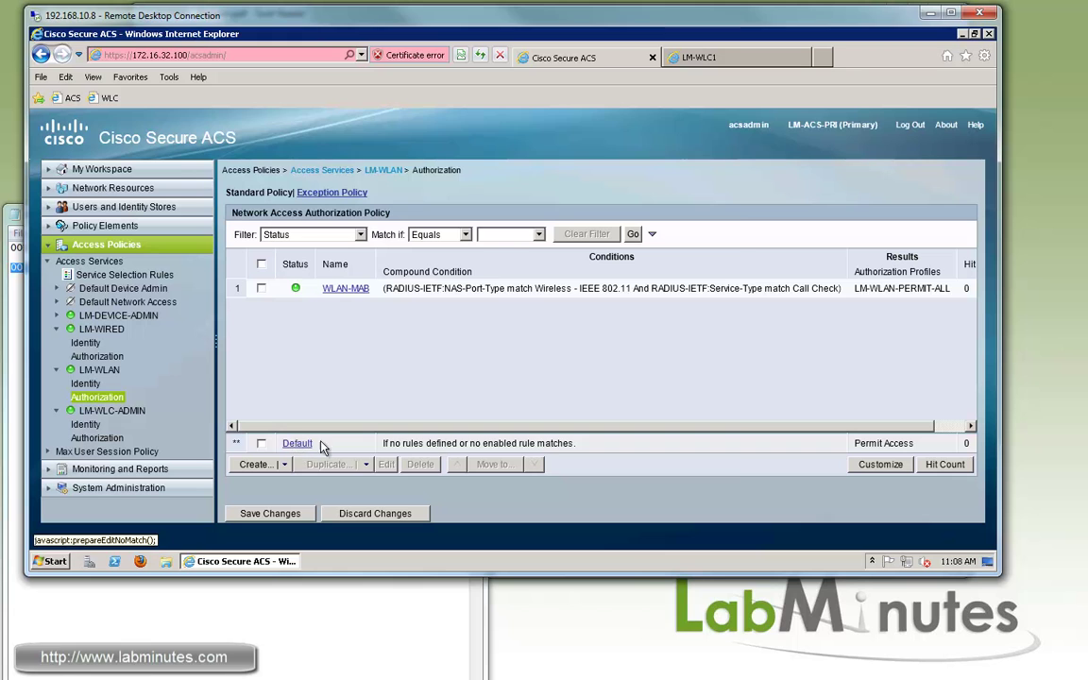
click(336, 320)
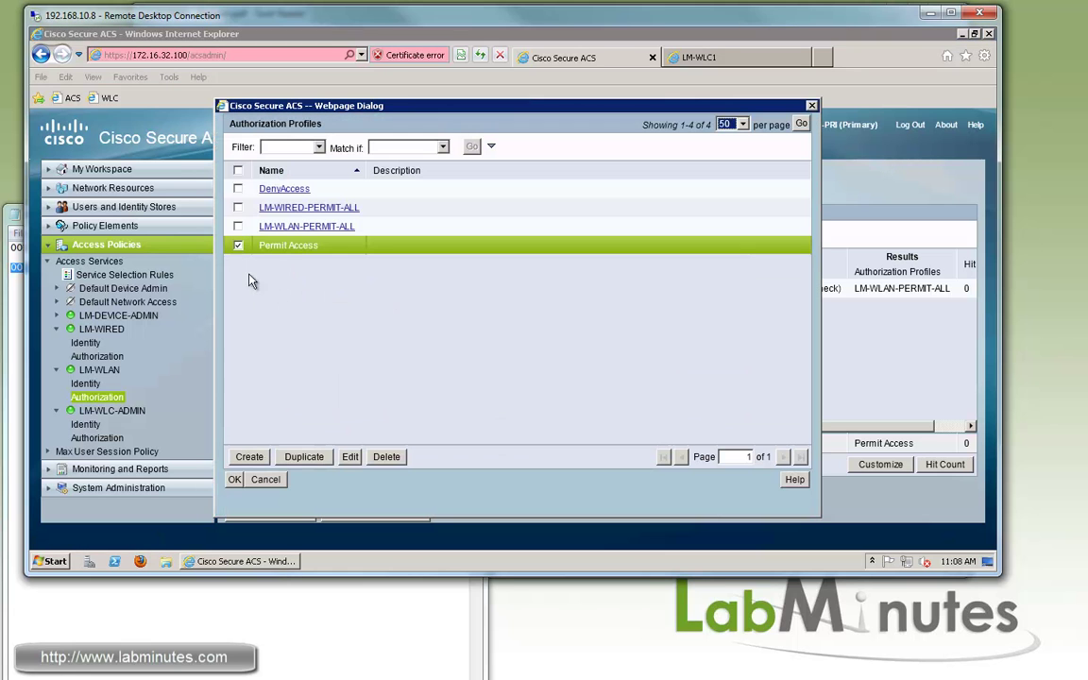
click(238, 245)
click(238, 188)
click(234, 479)
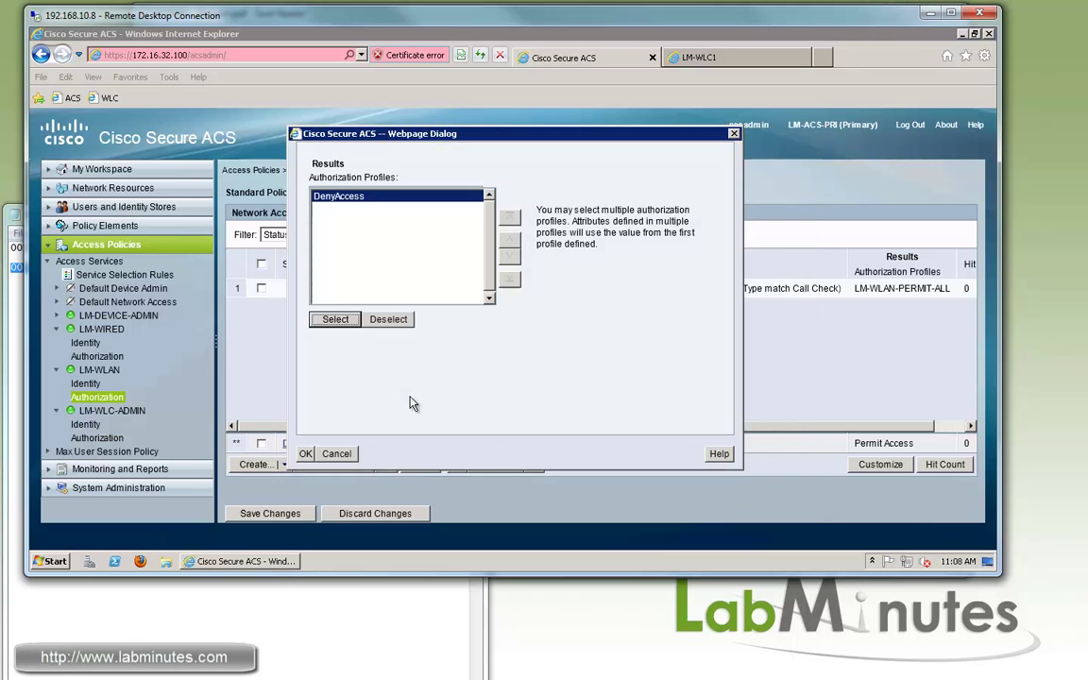
click(309, 452)
click(271, 515)
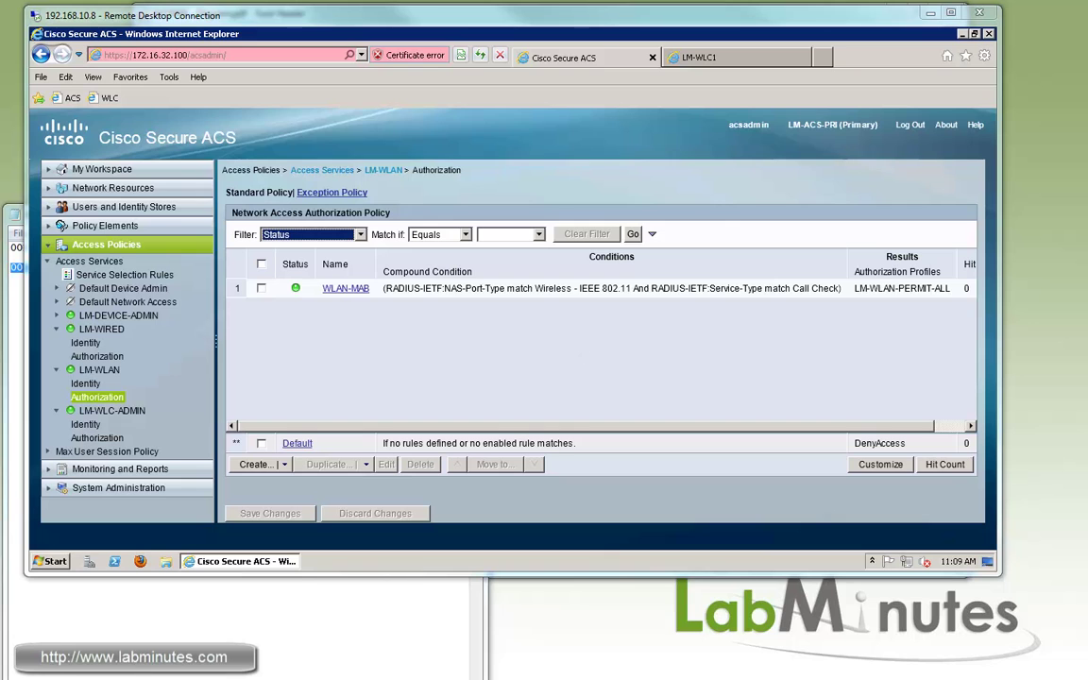
key(alt+Tab)
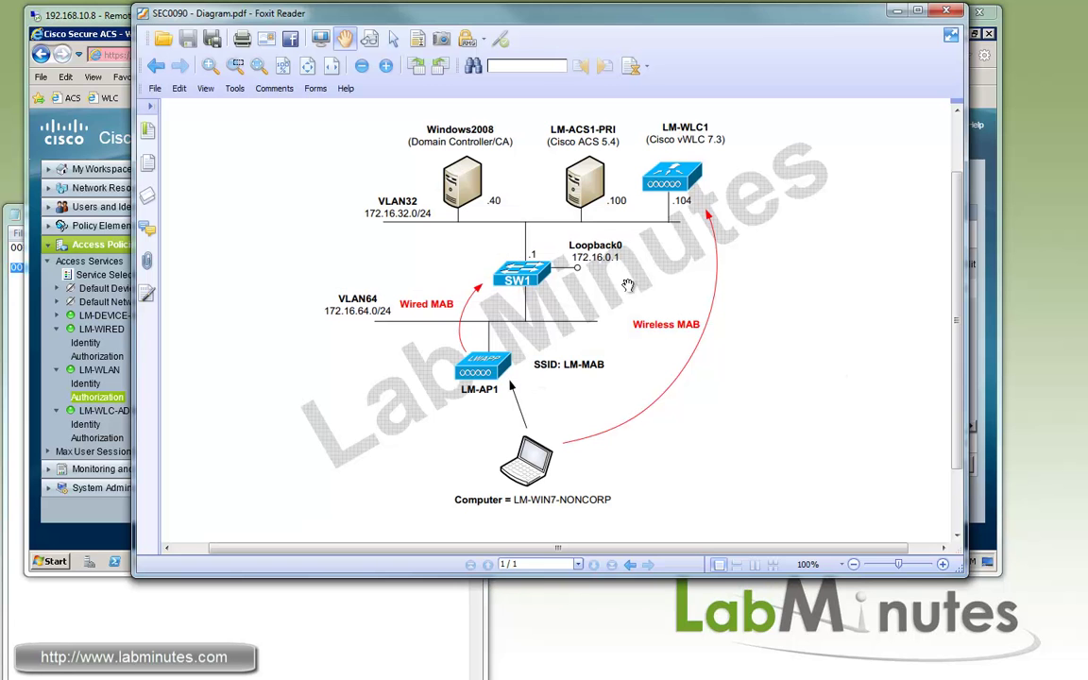
Cycle between the MAC address notes, the network diagram and the ACS policy page
key(alt+Tab)
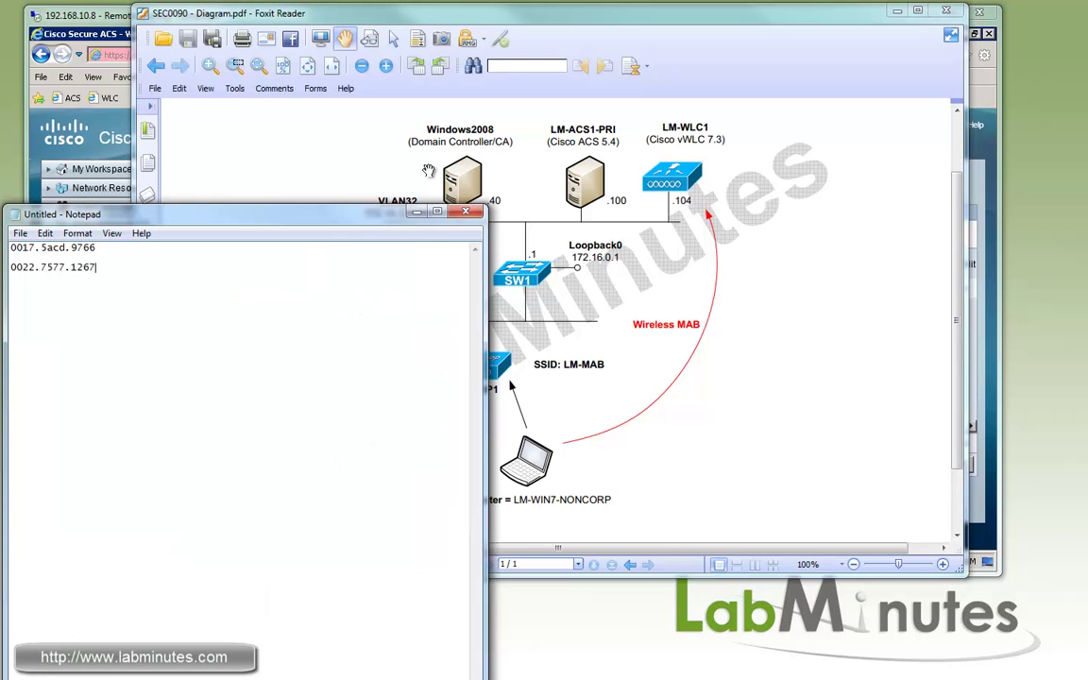
key(alt+Tab)
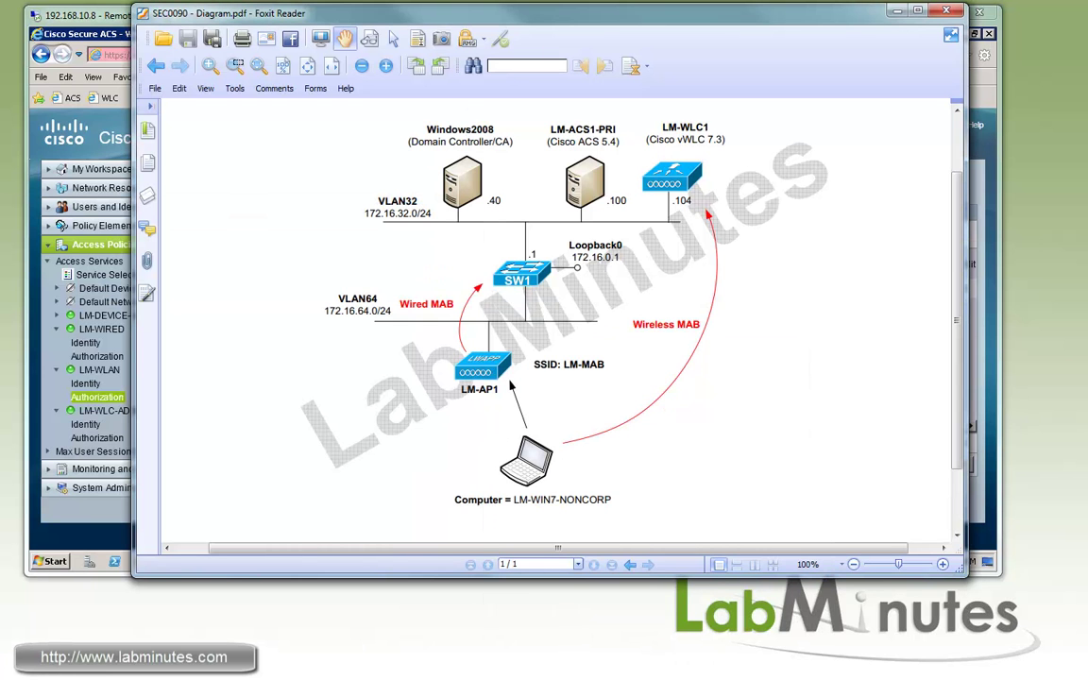
key(alt+Tab)
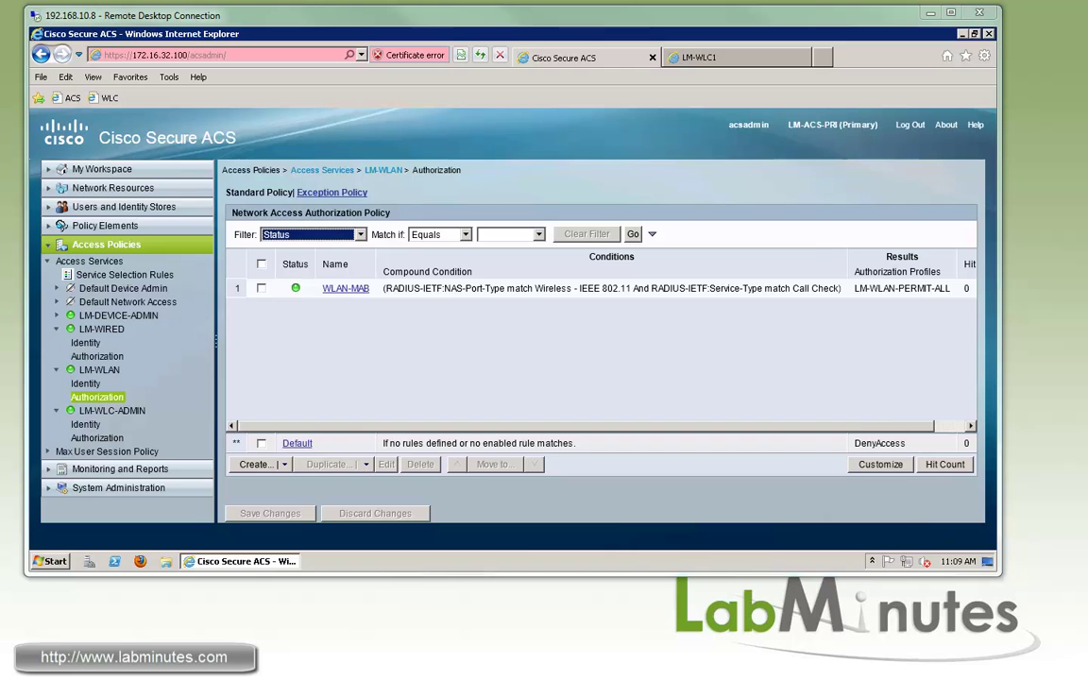
key(alt+Tab)
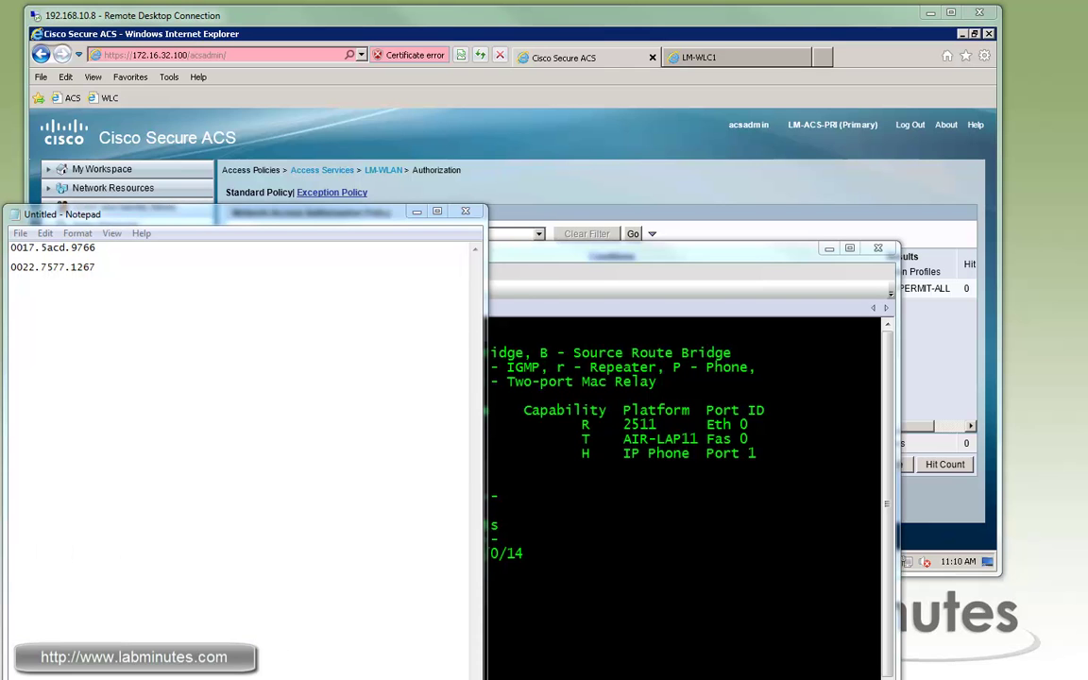
Check the switch MAC address table in SecureCRT, then select all the MAC notes in Notepad
click(614, 249)
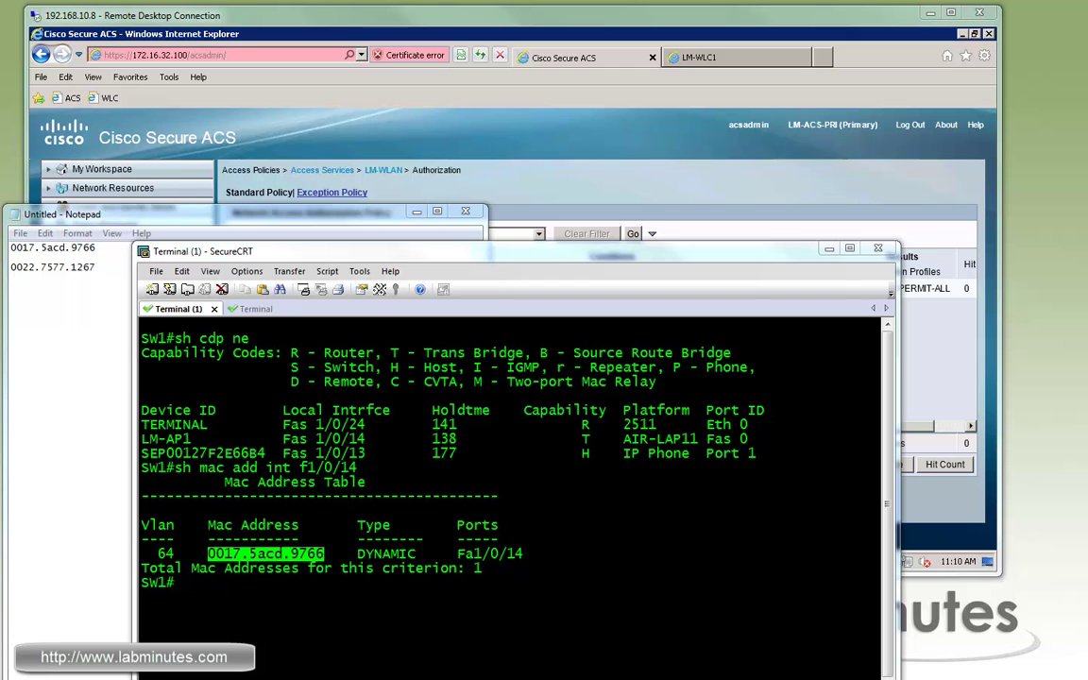
click(131, 309)
key(ctrl+a)
Paste the switch configuration into Notepad and review its AAA section
key(ctrl+v)
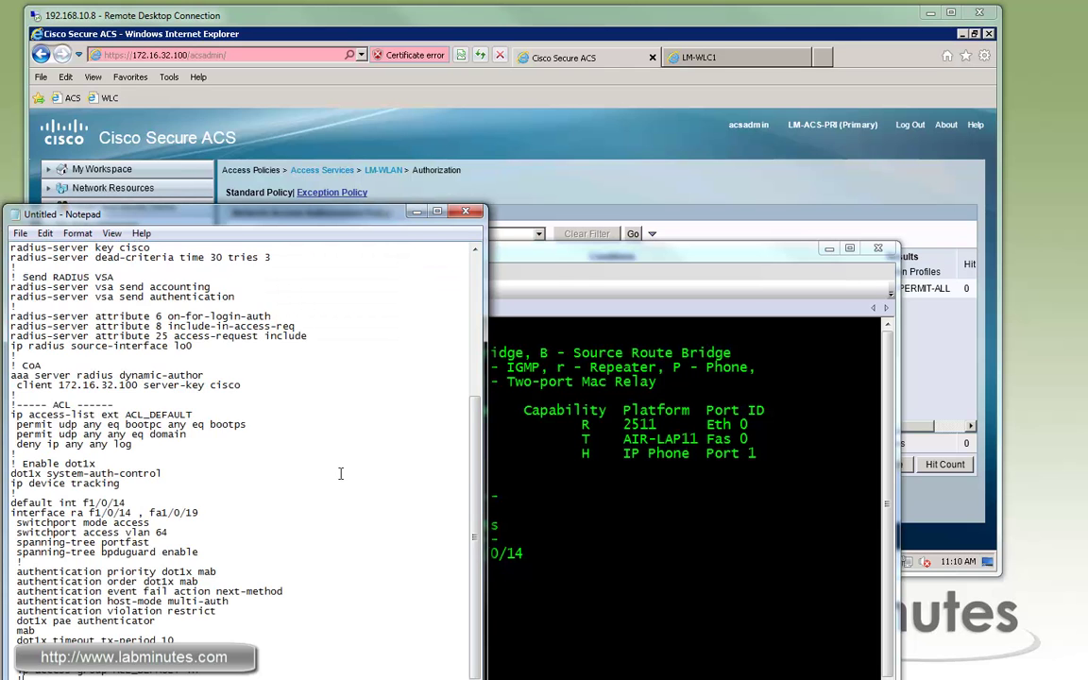
scroll(337, 474, up, 8)
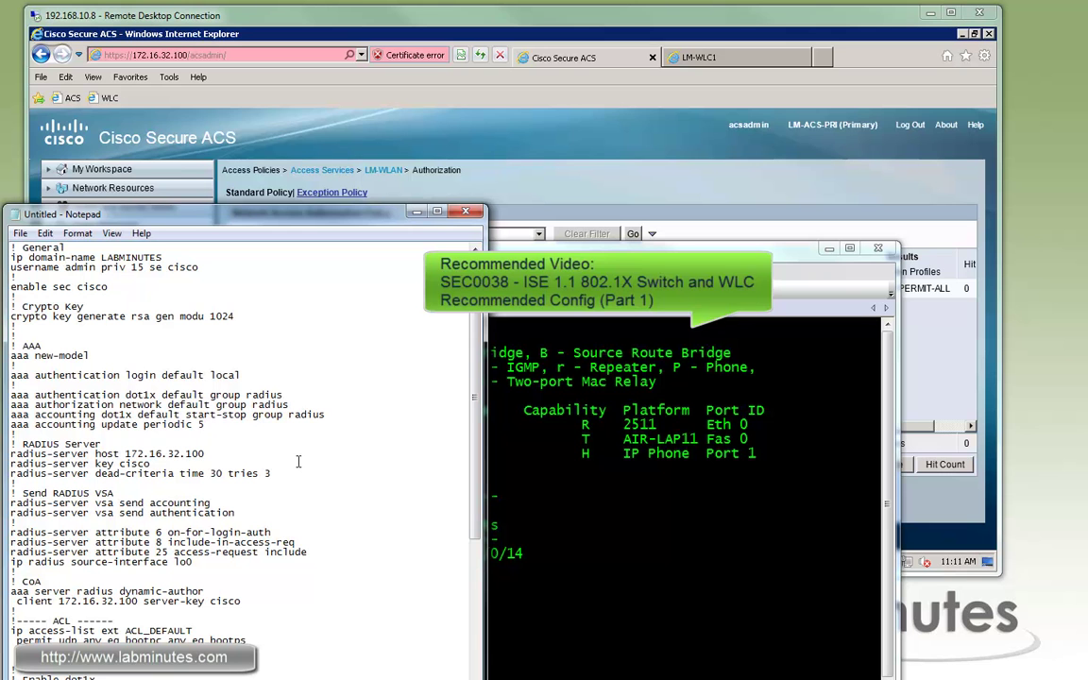
scroll(294, 462, down, 7)
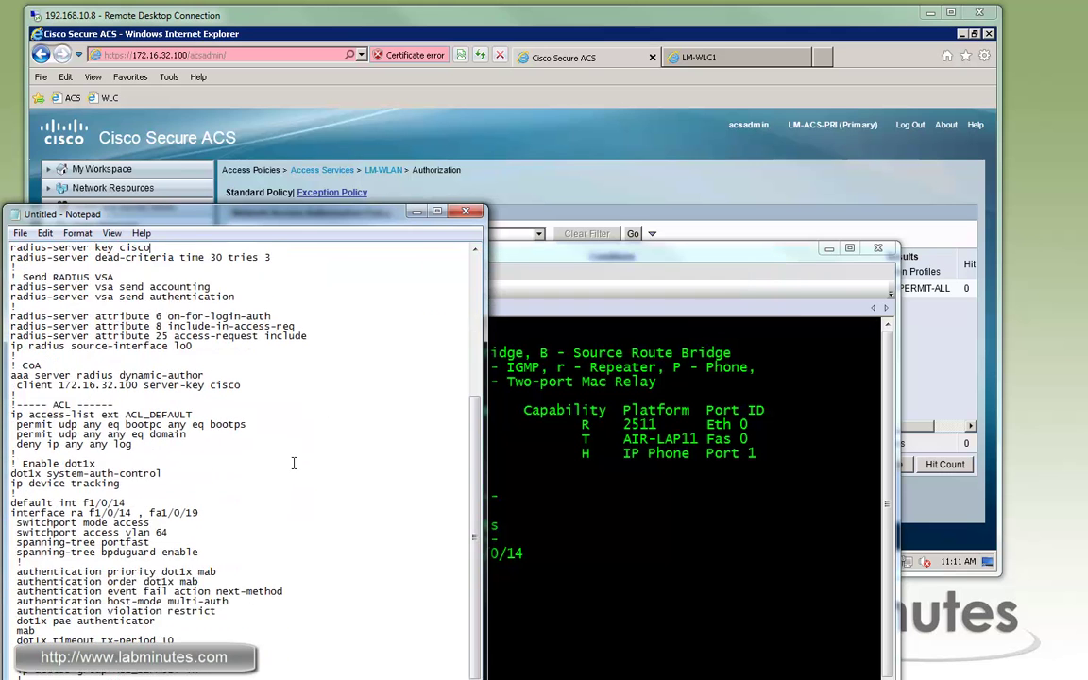
scroll(248, 434, up, 8)
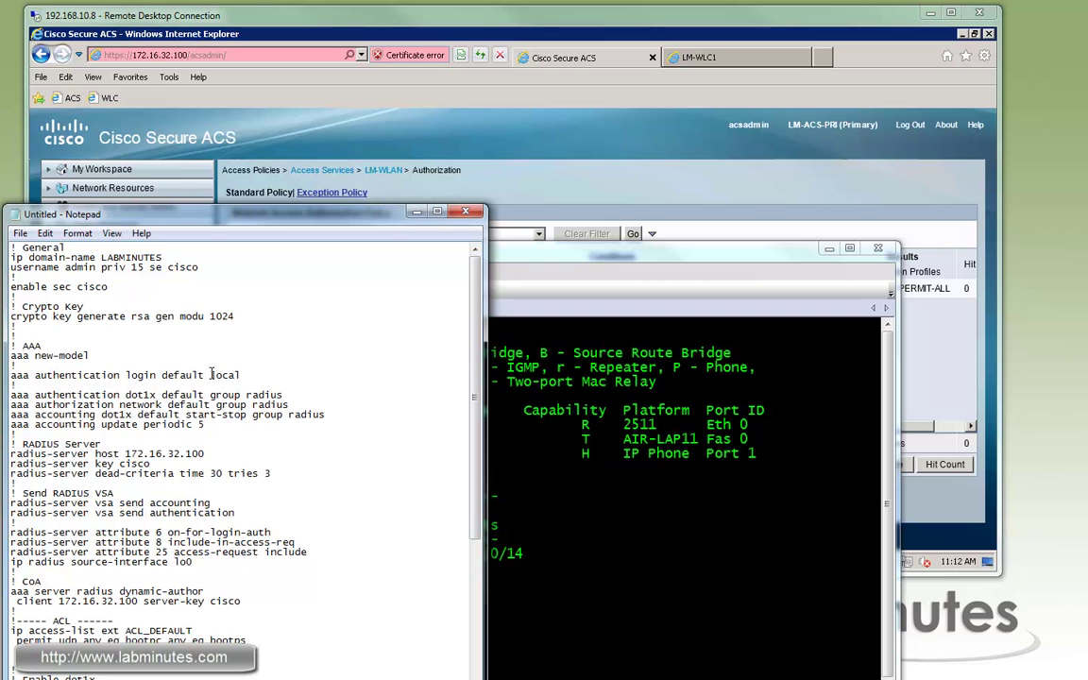
drag(100, 332, 28, 266)
click(123, 336)
scroll(146, 352, down, 1)
drag(264, 420, 227, 358)
click(133, 369)
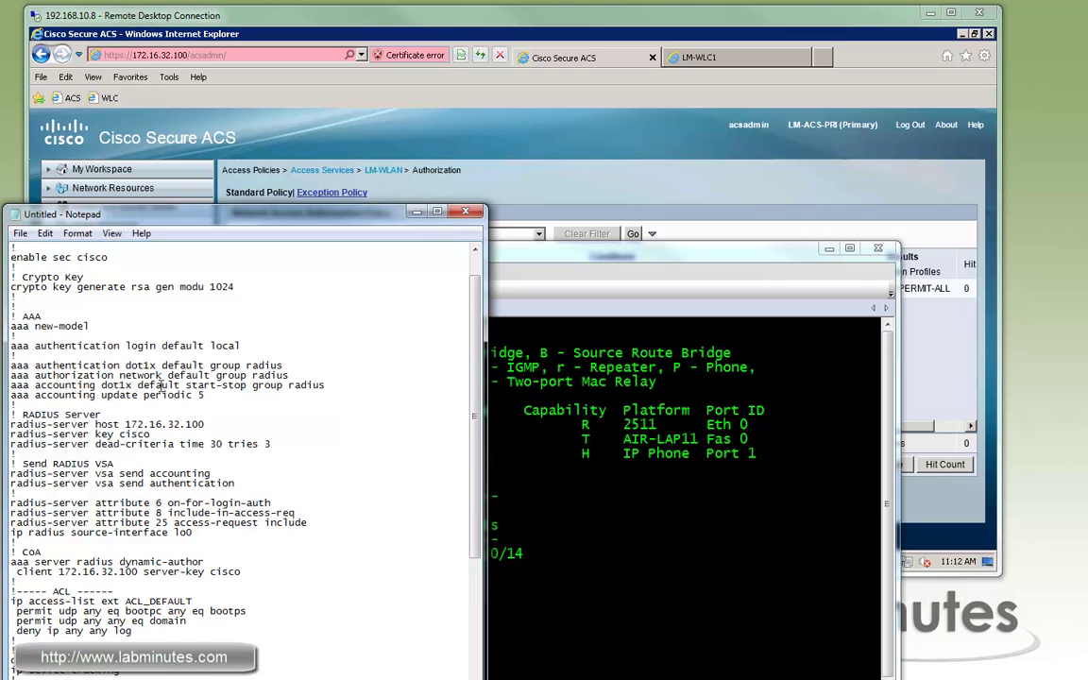
scroll(160, 385, down, 2)
Highlight the RADIUS server block and the ACL_DEFAULT access list lines
drag(29, 364, 235, 482)
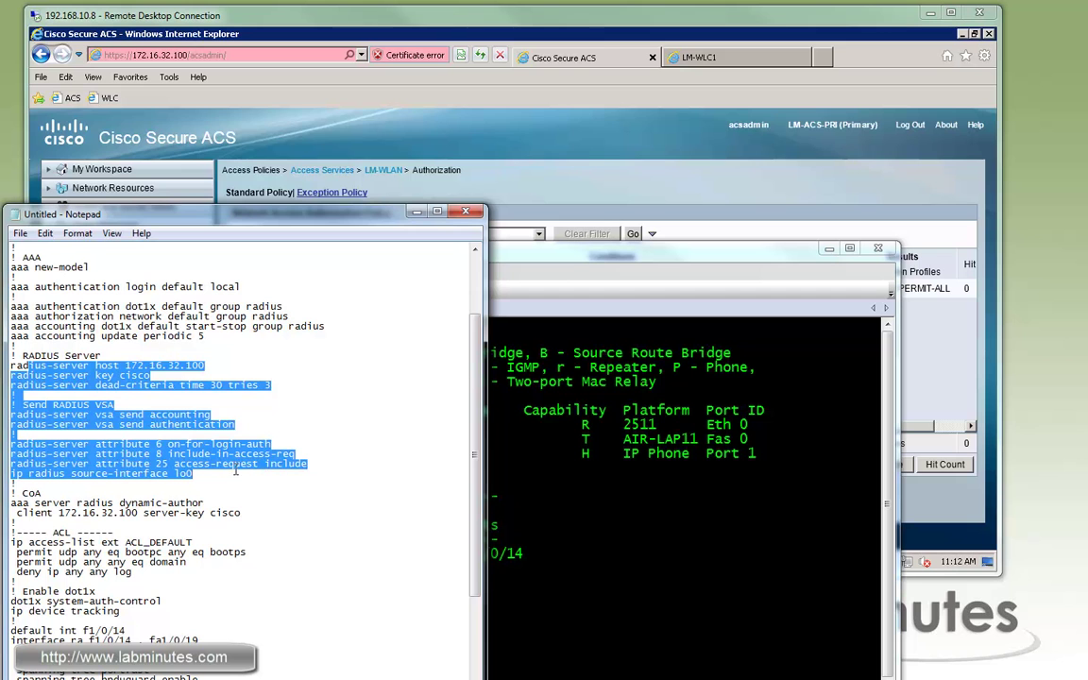
scroll(227, 470, down, 3)
drag(11, 405, 255, 433)
scroll(262, 424, down, 1)
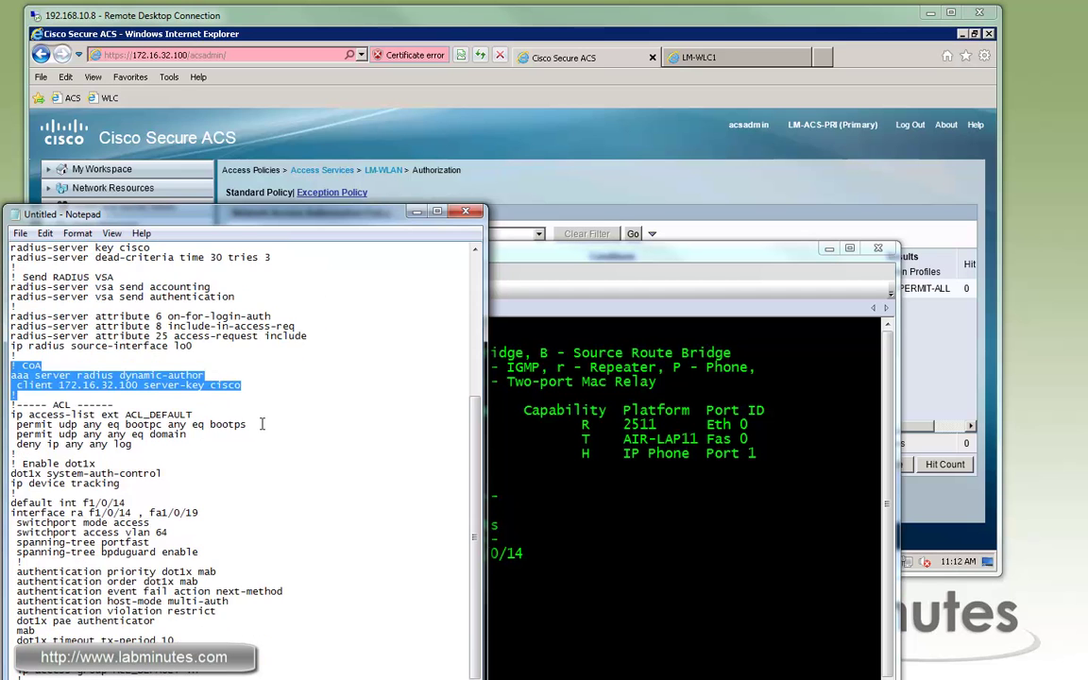
drag(17, 454, 14, 422)
drag(101, 424, 224, 424)
click(186, 445)
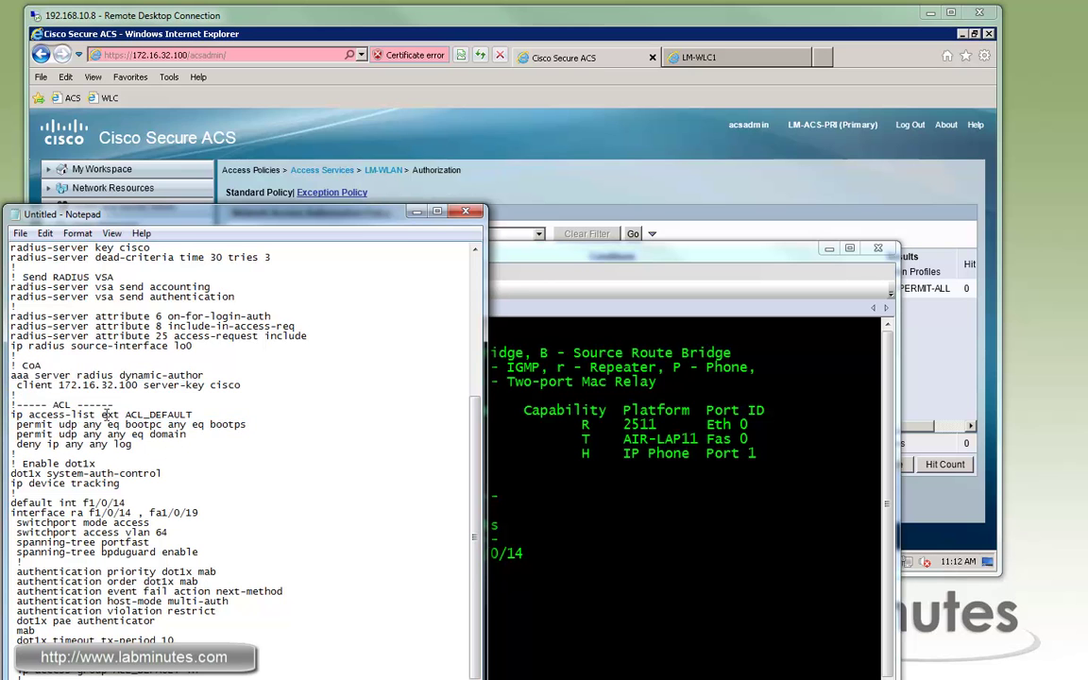
drag(59, 415, 235, 427)
drag(15, 424, 189, 436)
click(266, 457)
Review the interface authentication settings for ports f1/0/14 and fa1/0/19
drag(249, 215, 266, 145)
drag(47, 410, 249, 582)
click(271, 567)
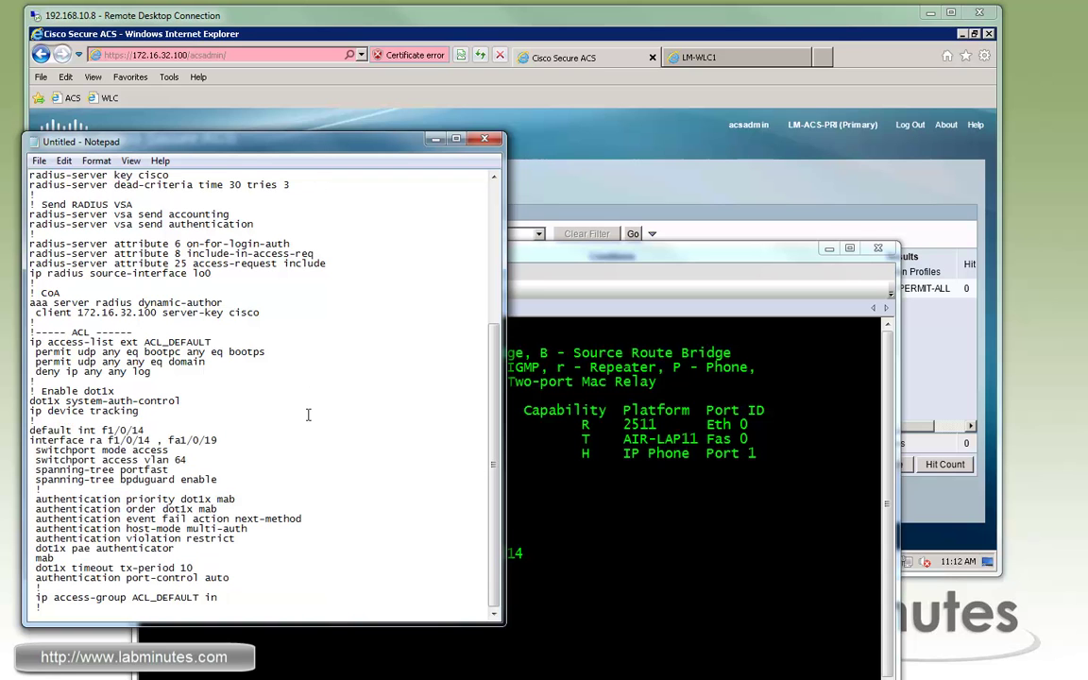
drag(149, 440, 96, 440)
double_click(174, 440)
click(257, 558)
Select the configuration from ! General through the CoA block and return to SecureCRT
scroll(60, 208, up, 8)
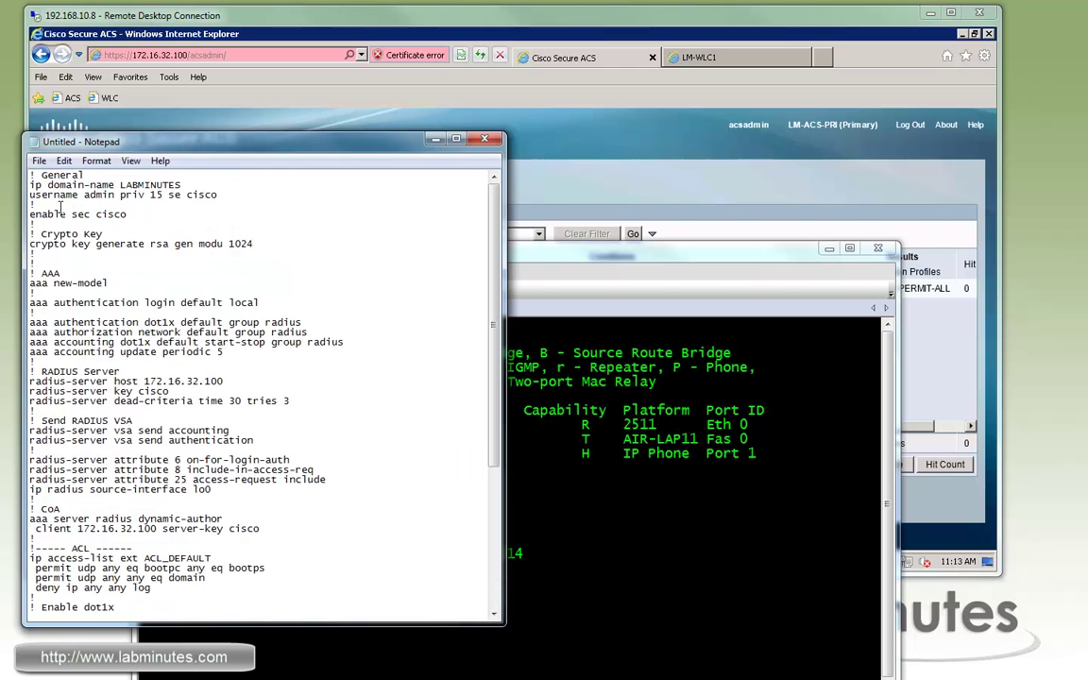
drag(34, 176, 324, 540)
click(651, 560)
Enter global configuration mode on SW1 and paste the first copied configuration block
key(Return)
key(Return)
key(Return)
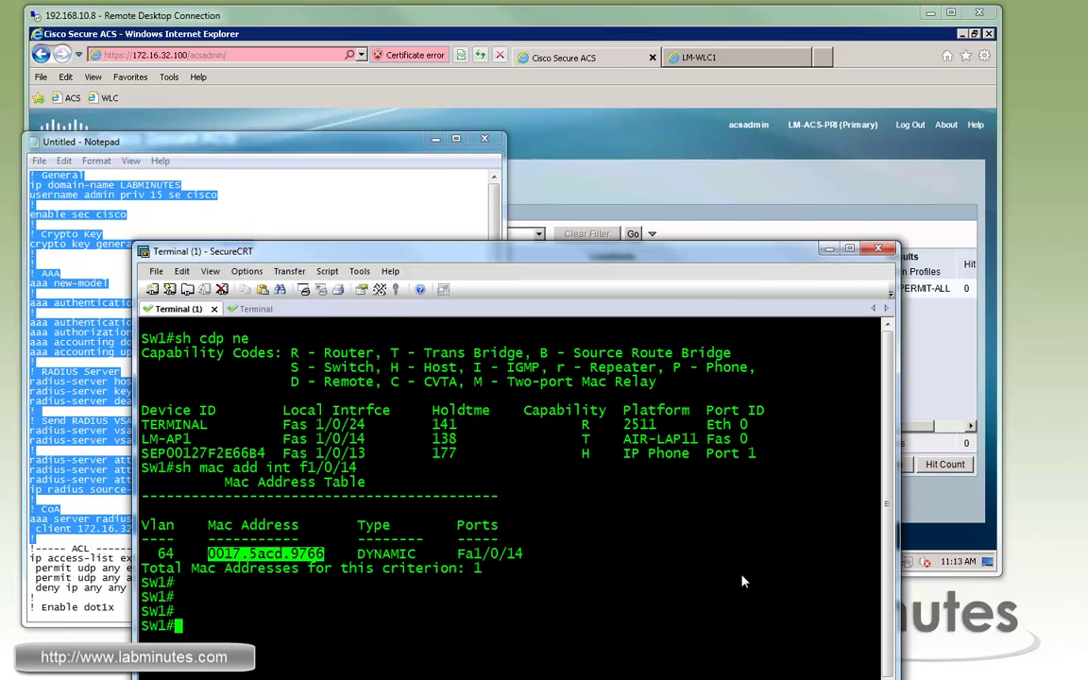
text(conf t)
key(Return)
right_click(727, 575)
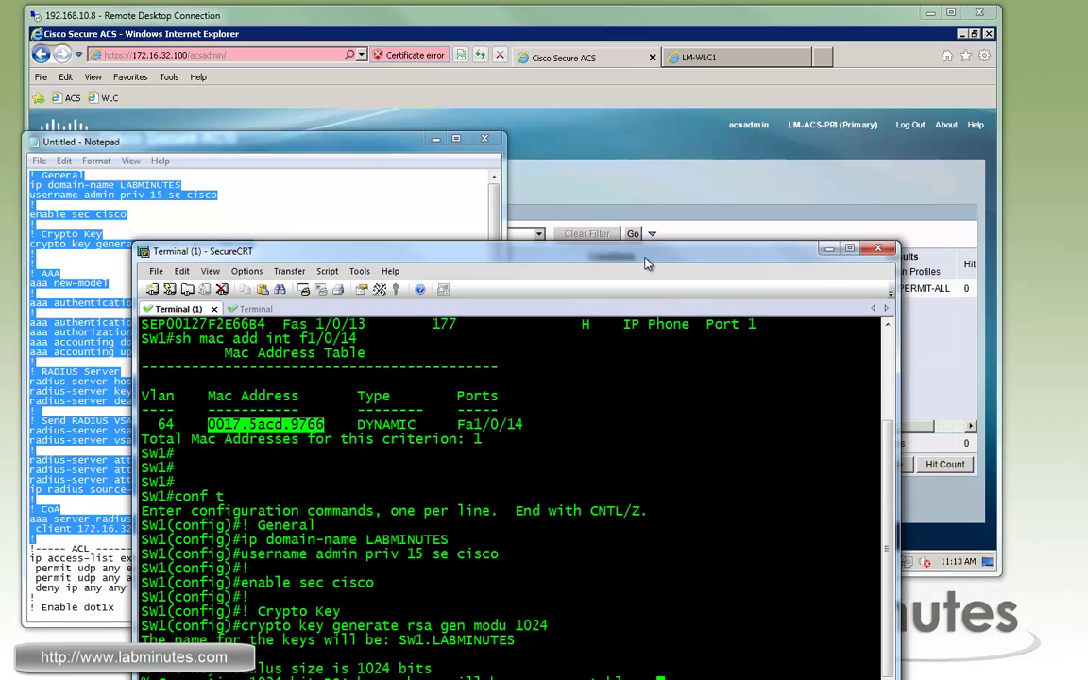
drag(585, 248, 640, 217)
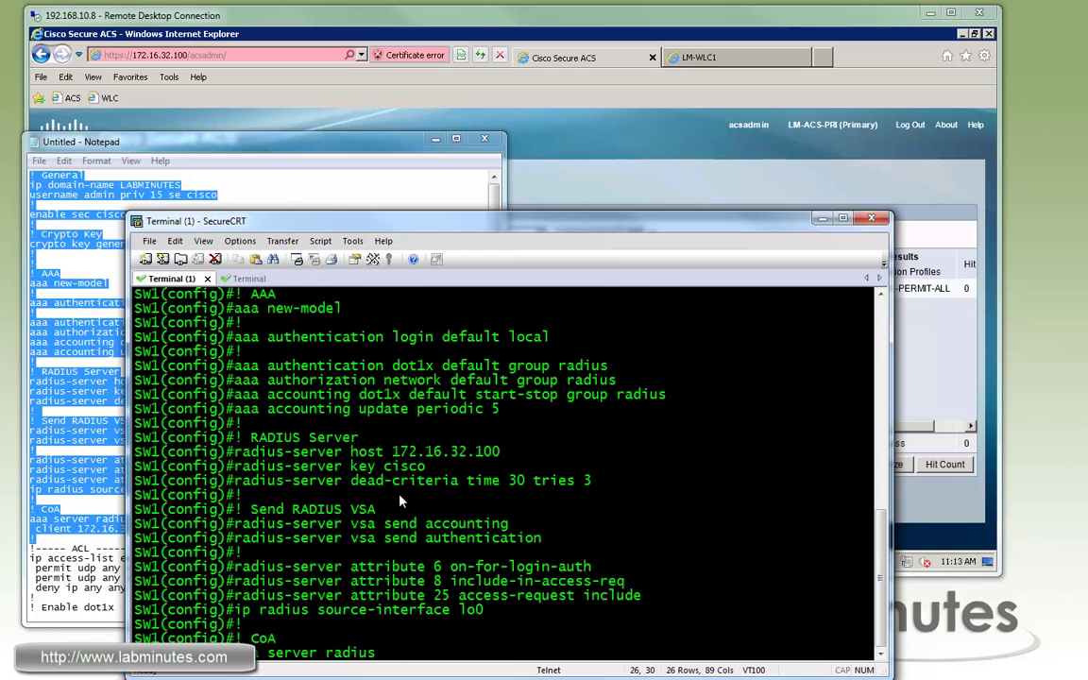
Copy the remaining ACL_DEFAULT, dot1x and f1/0/14, f1/0/19 port config from Notepad into SW1
click(60, 548)
drag(146, 615, 258, 536)
drag(259, 605, 259, 609)
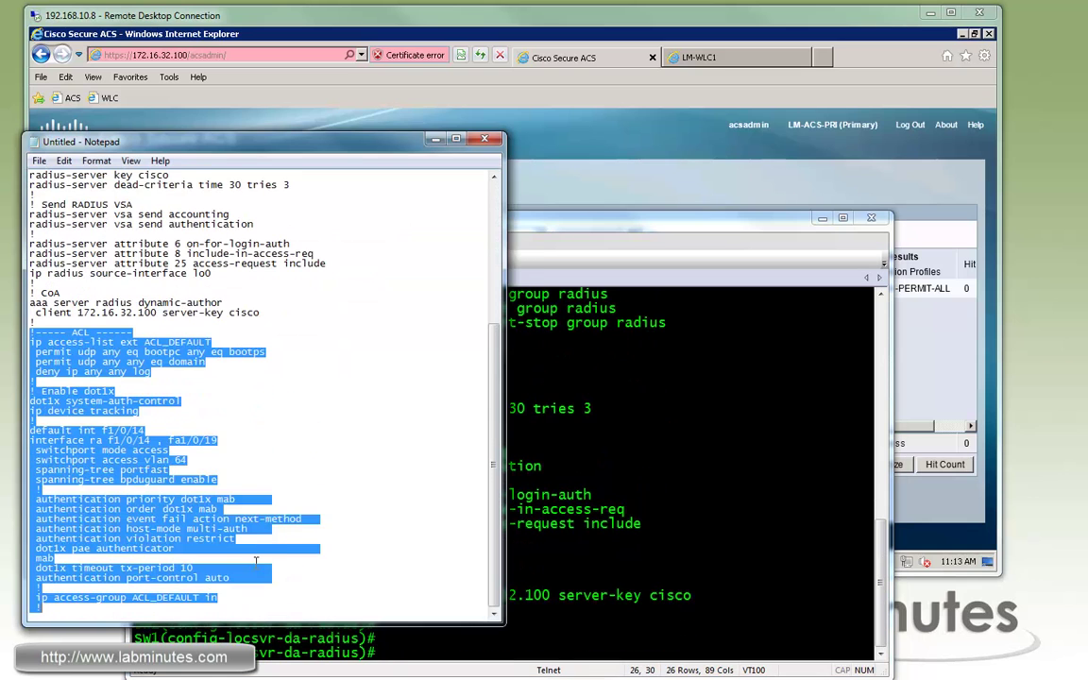
click(640, 455)
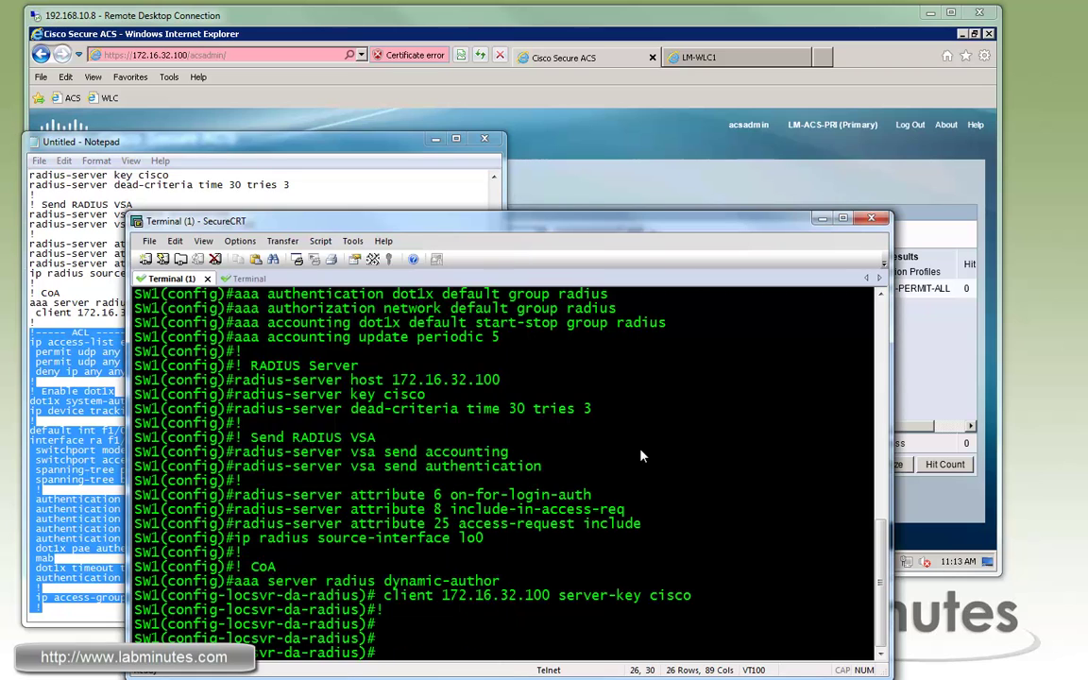
right_click(641, 455)
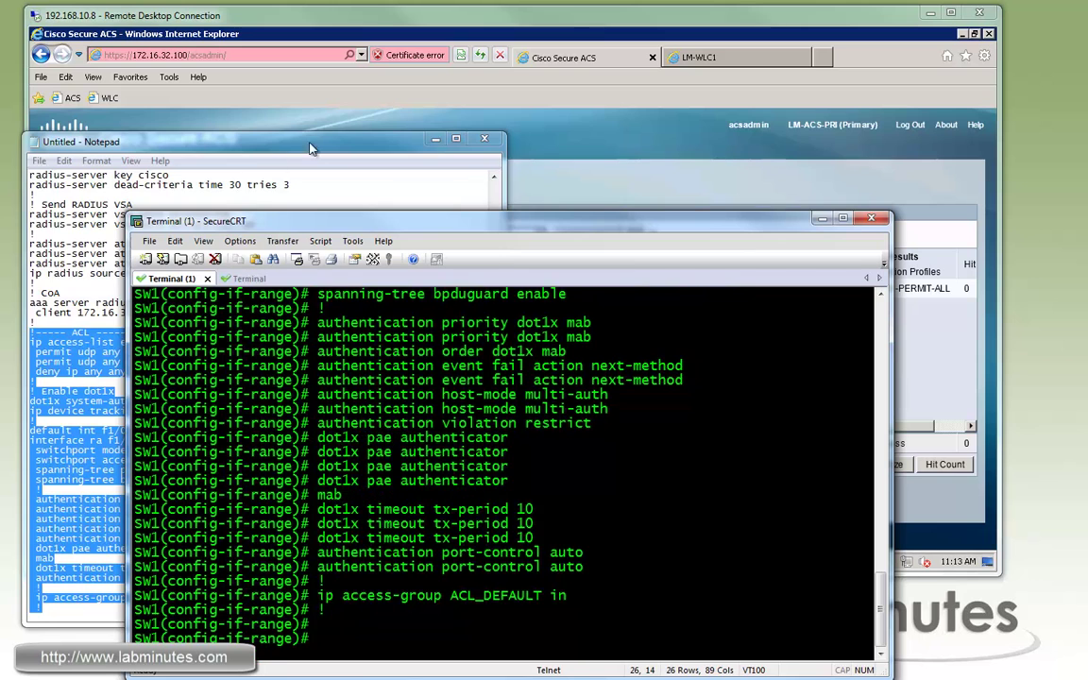
click(435, 138)
text(do sh run int f1/0/14)
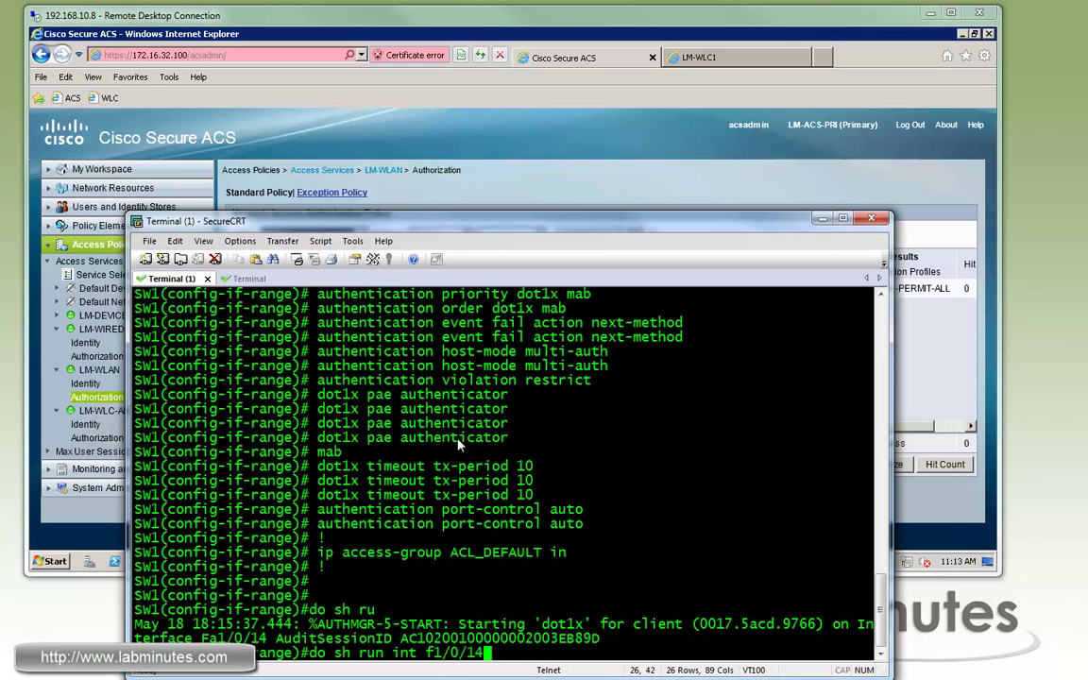
Review f1/0/14's running config (access vlan 64, mab, authentication priority) and the MAB success log
key(Return)
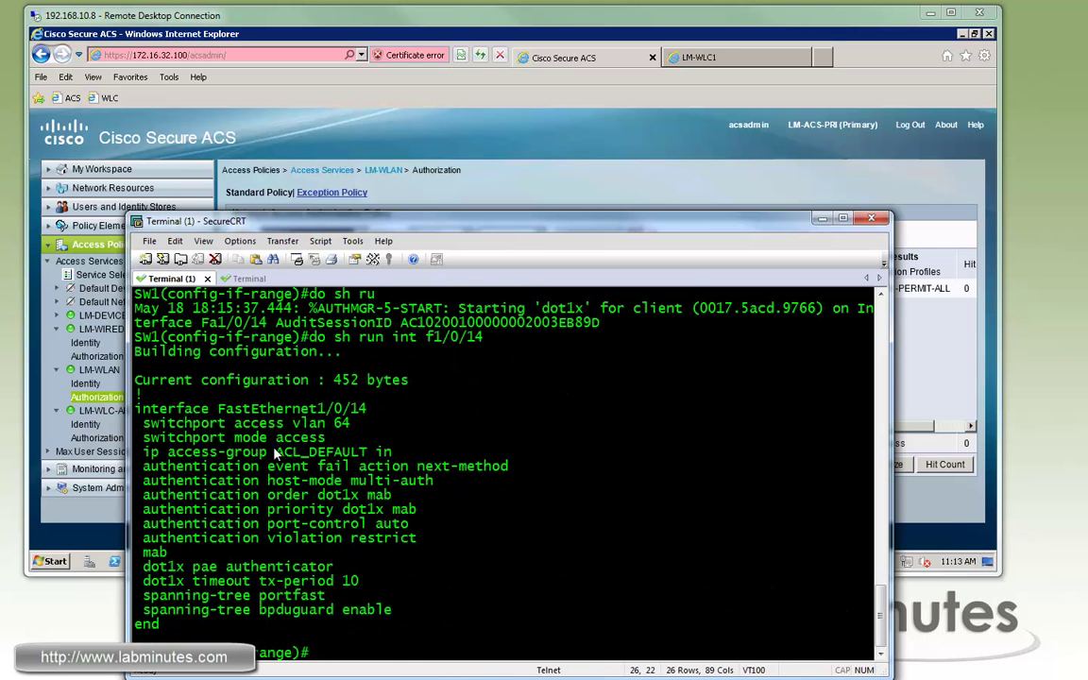
drag(159, 423, 353, 424)
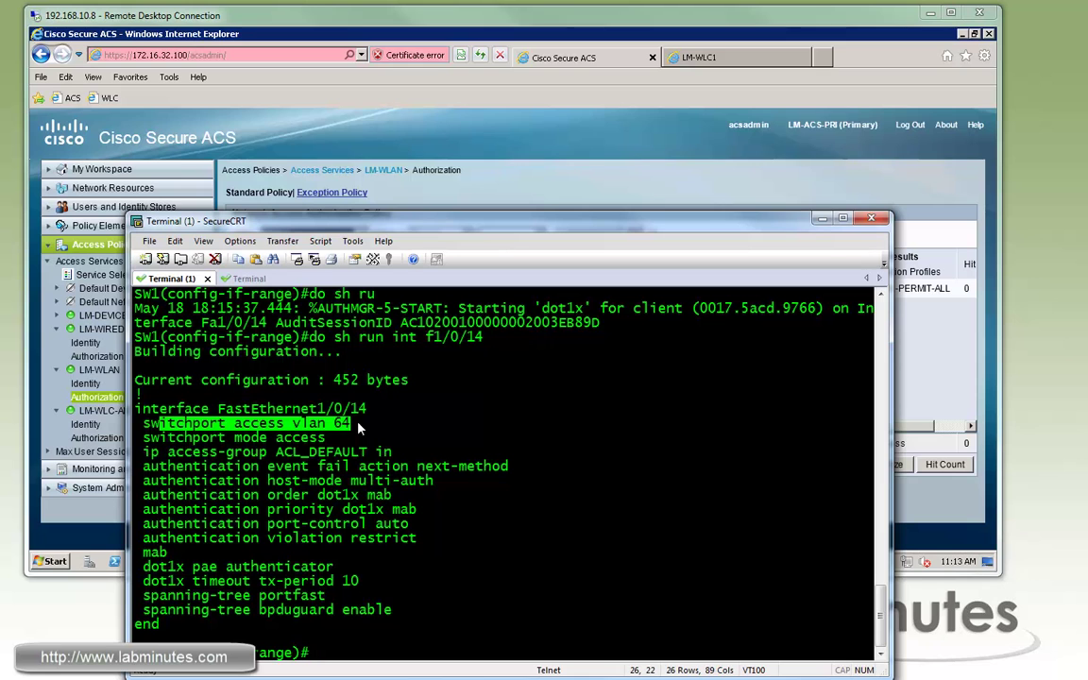
drag(193, 437, 436, 612)
drag(142, 552, 337, 596)
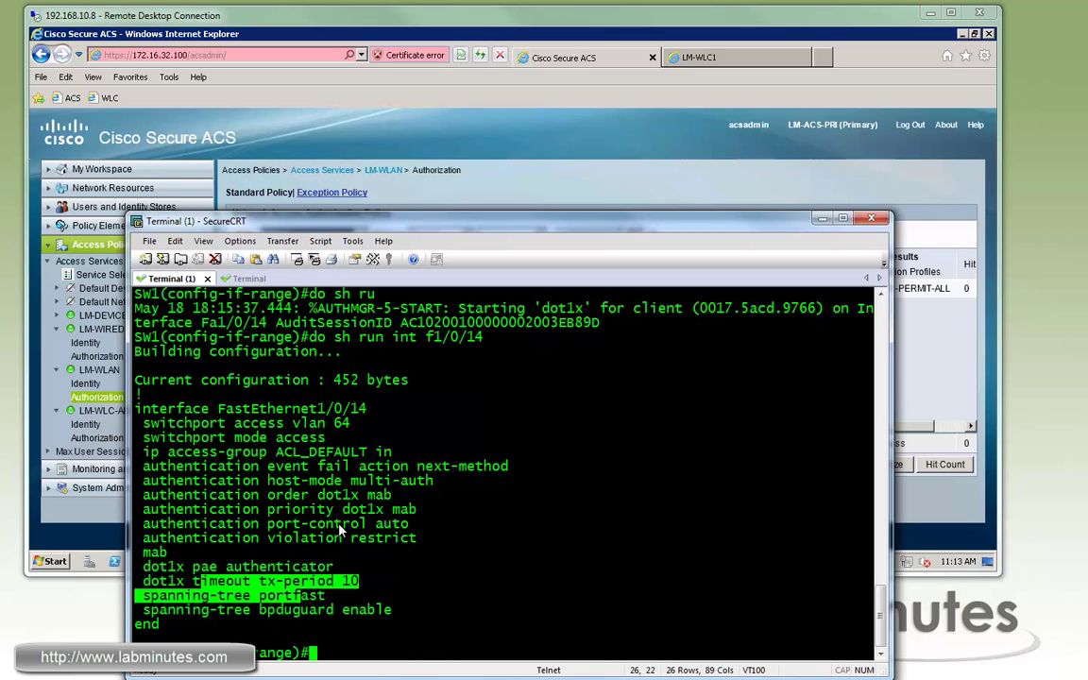
drag(242, 509, 368, 509)
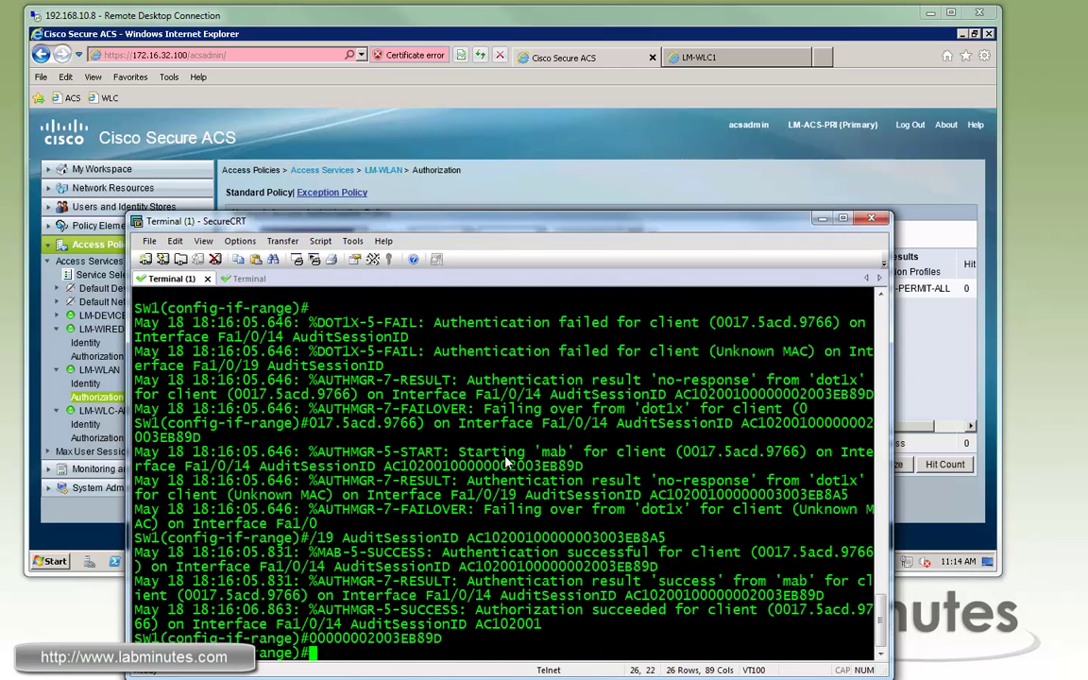
scroll(500, 464, up, 3)
drag(408, 554, 685, 556)
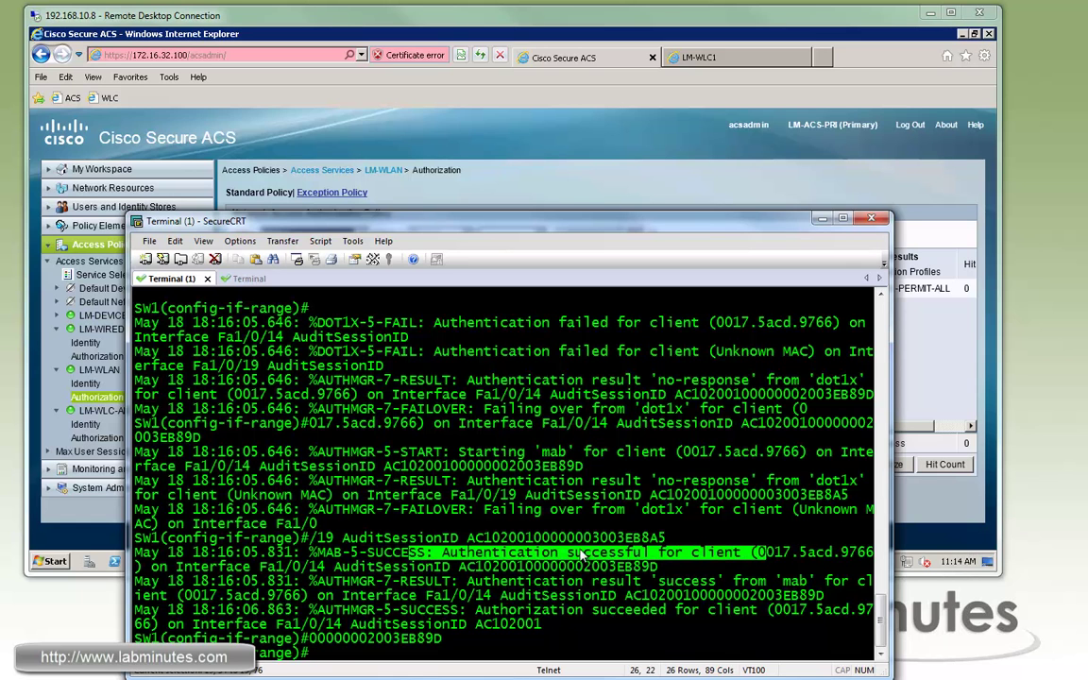
drag(336, 566, 244, 567)
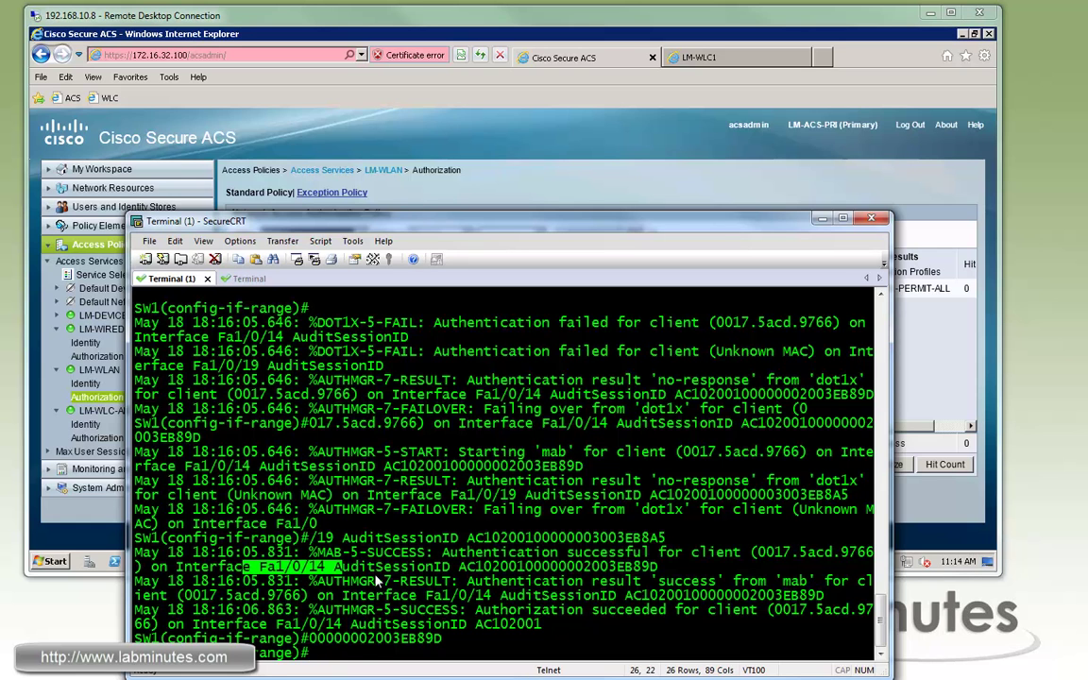
Check 'sh authe sess int f1/0/14' for the MAC user name, Authz Success and LM-PERMIT-ALL ACL
key(ctrl+z)
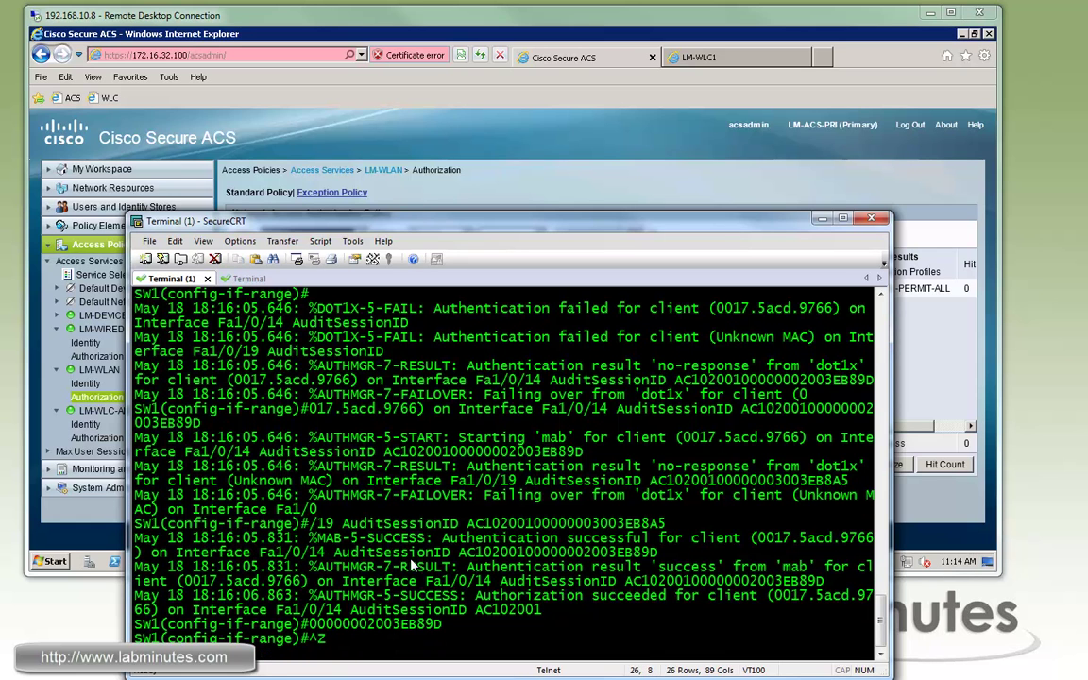
text(sh authe sess int g)
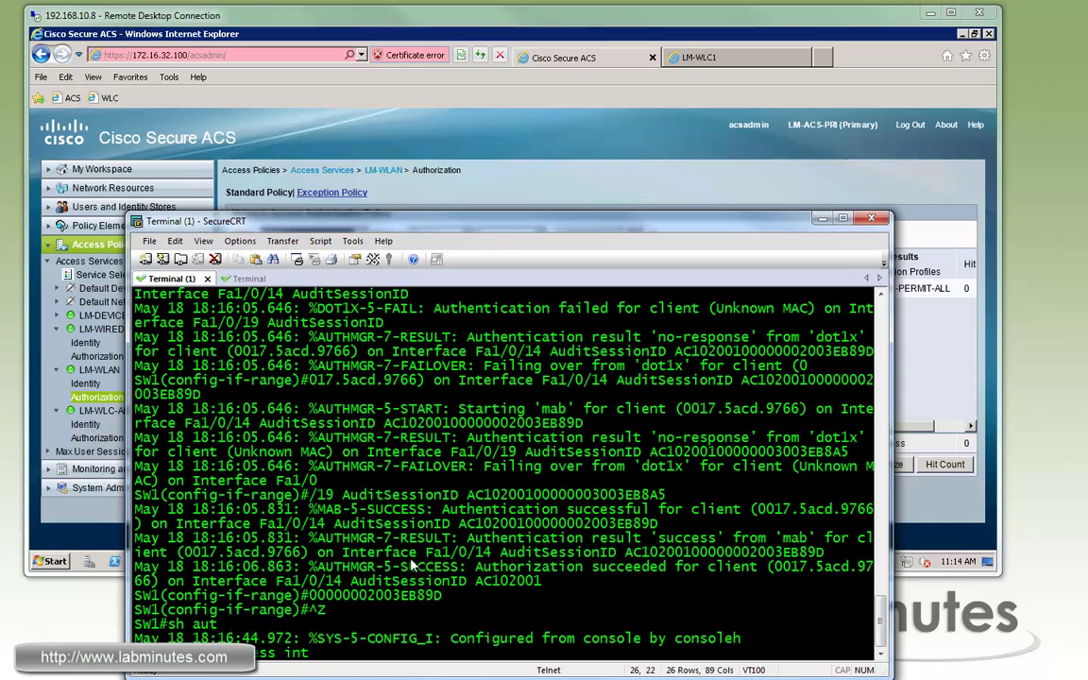
key(BackSpace)
text(f1/0/14)
key(Return)
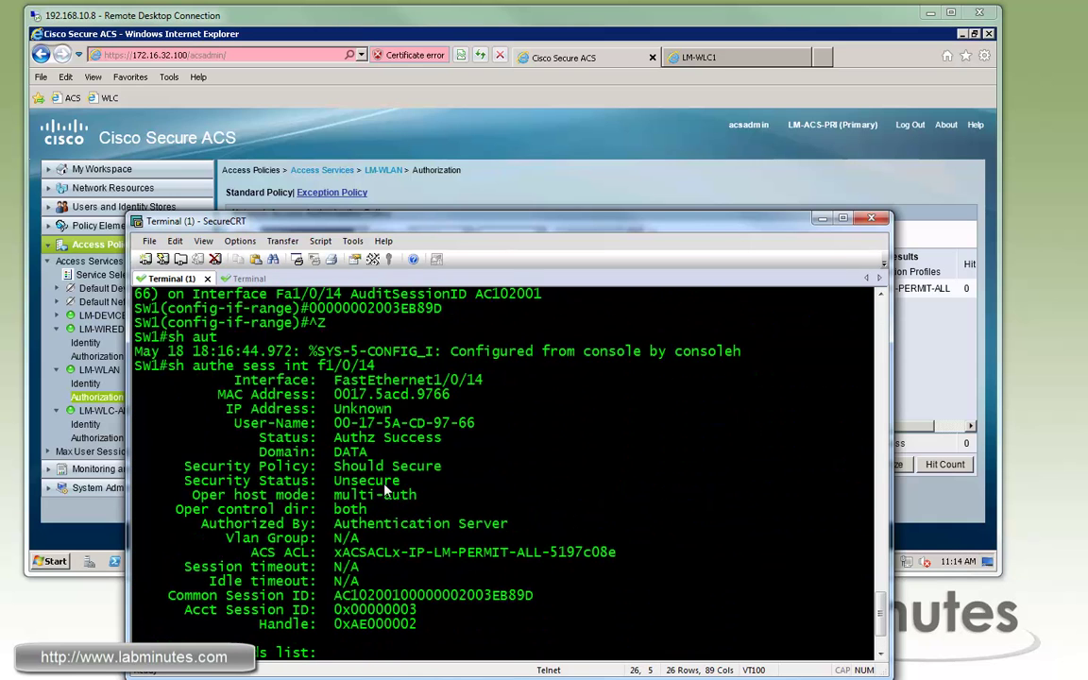
drag(461, 398, 333, 379)
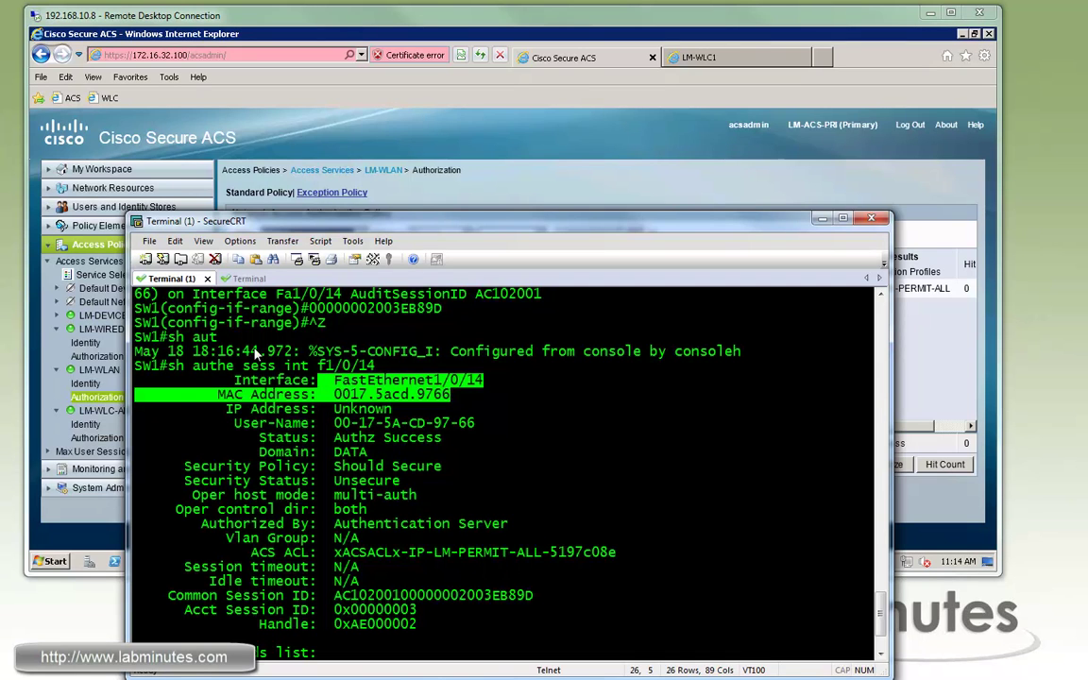
drag(187, 365, 376, 367)
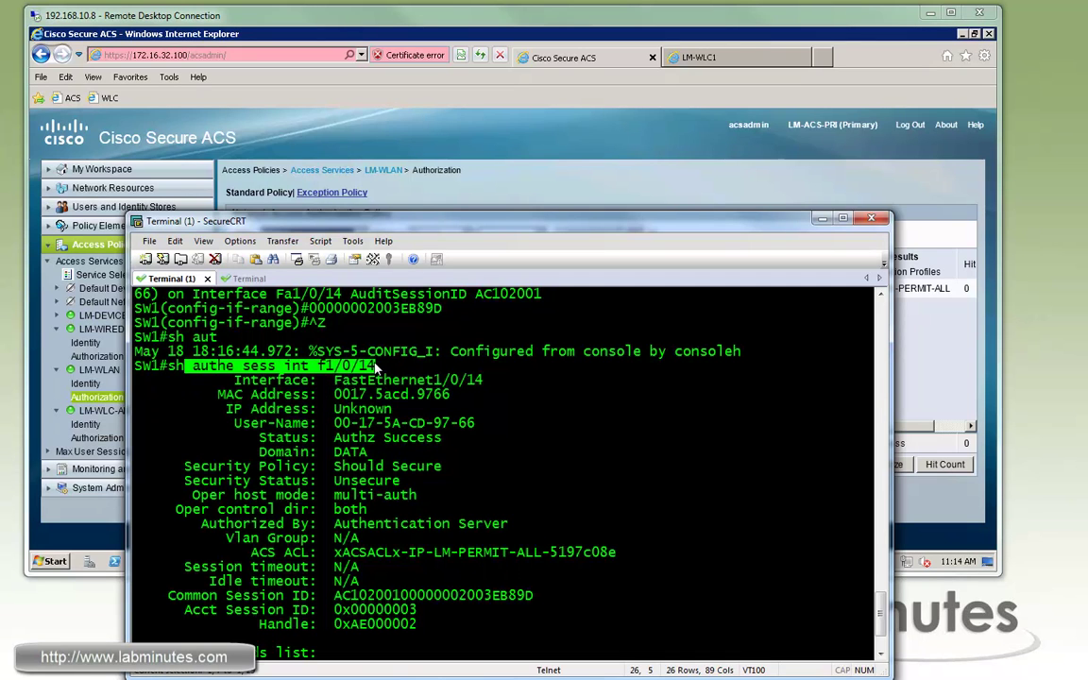
click(351, 415)
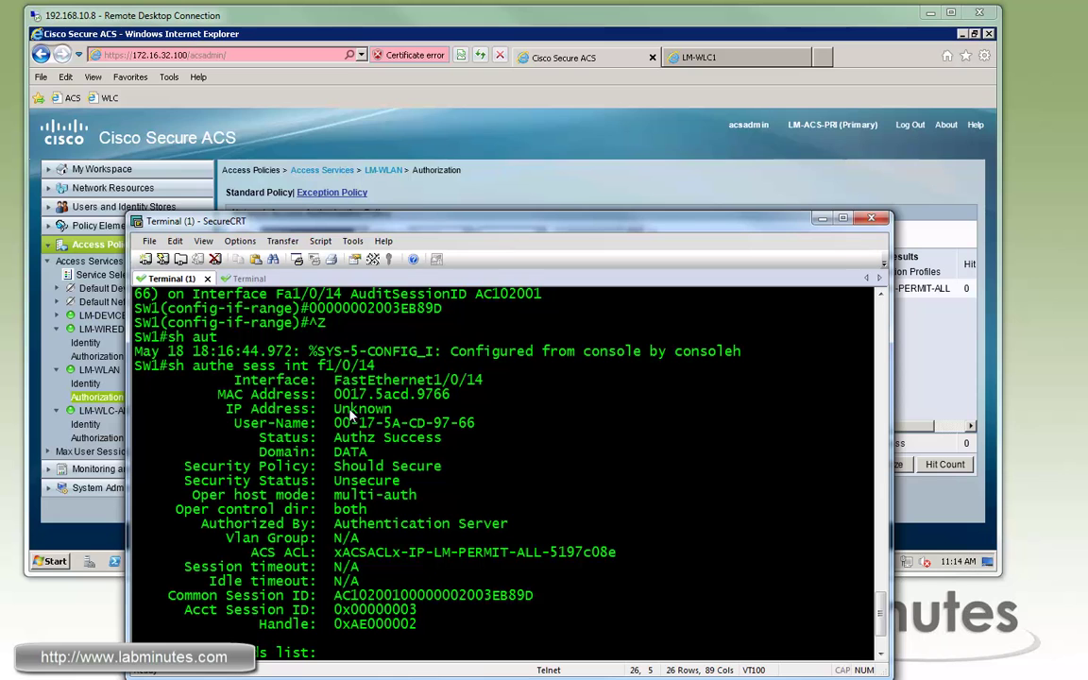
drag(351, 409, 335, 427)
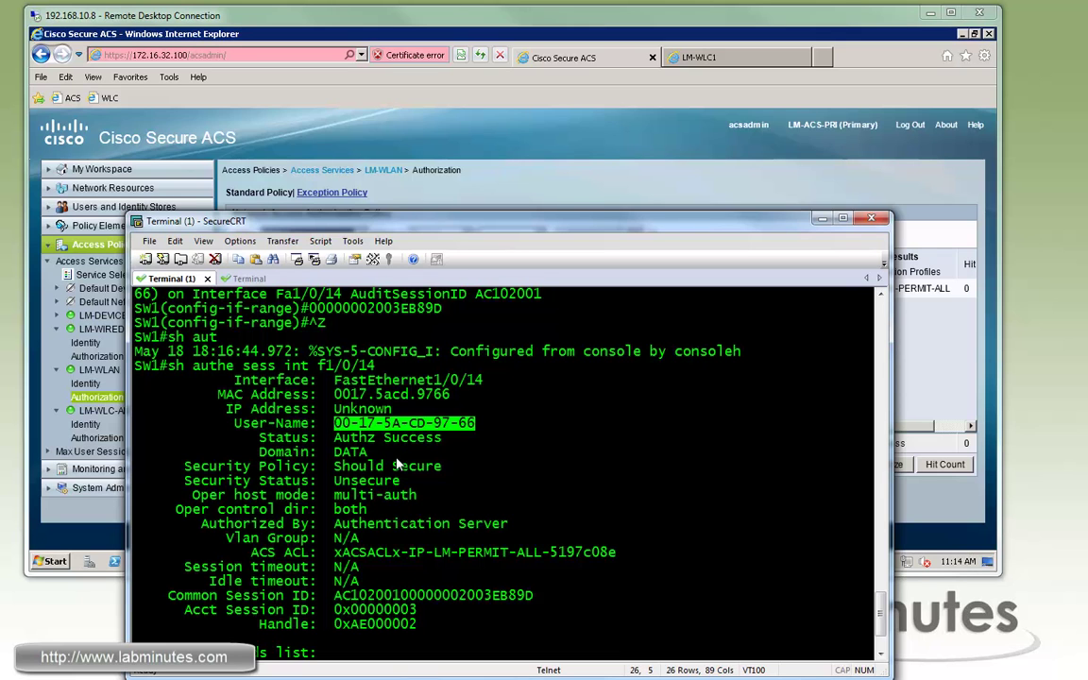
drag(442, 437, 331, 440)
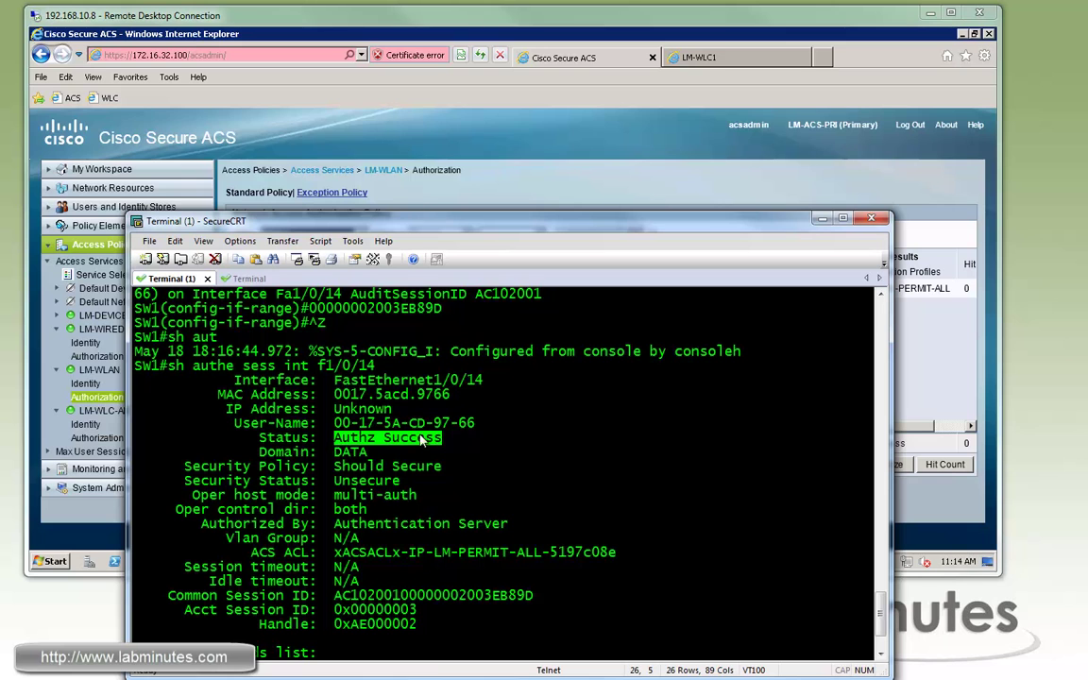
drag(426, 510, 543, 516)
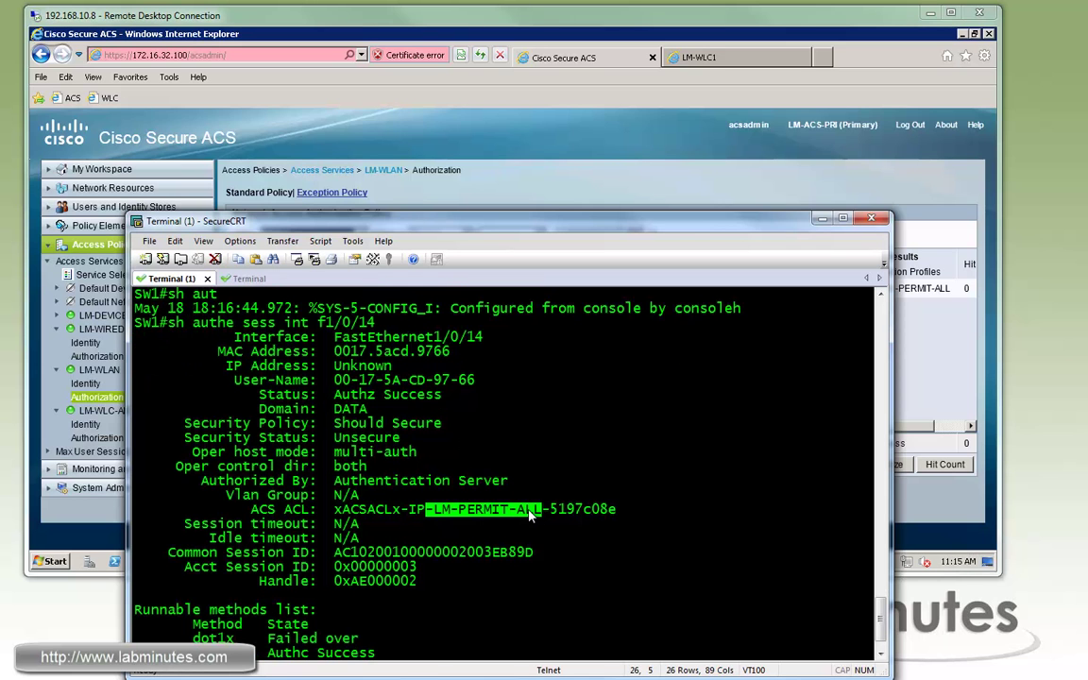
drag(433, 510, 557, 511)
Confirm the mab method on f1/0/14 shows Authc Success
scroll(397, 539, down, 1)
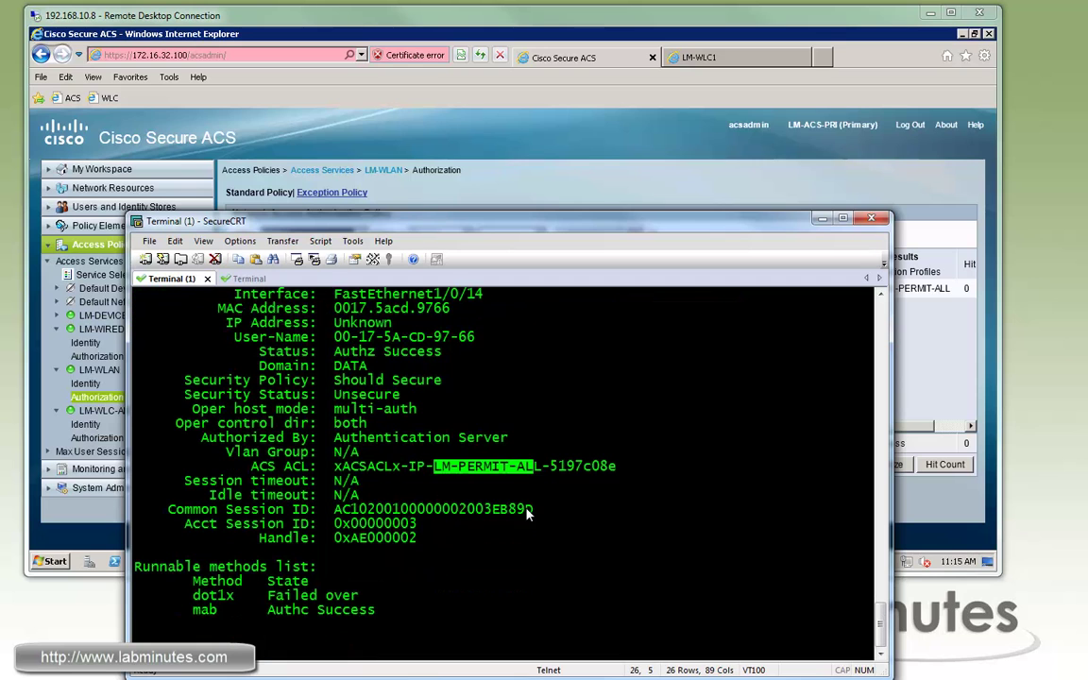
double_click(213, 612)
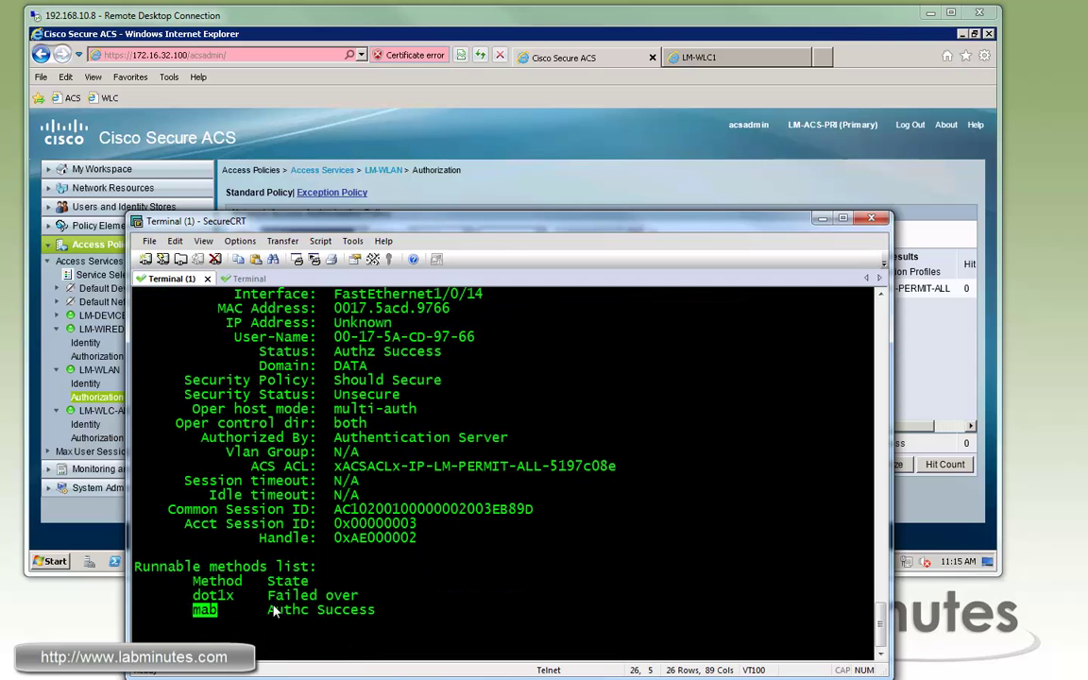
drag(268, 611, 403, 615)
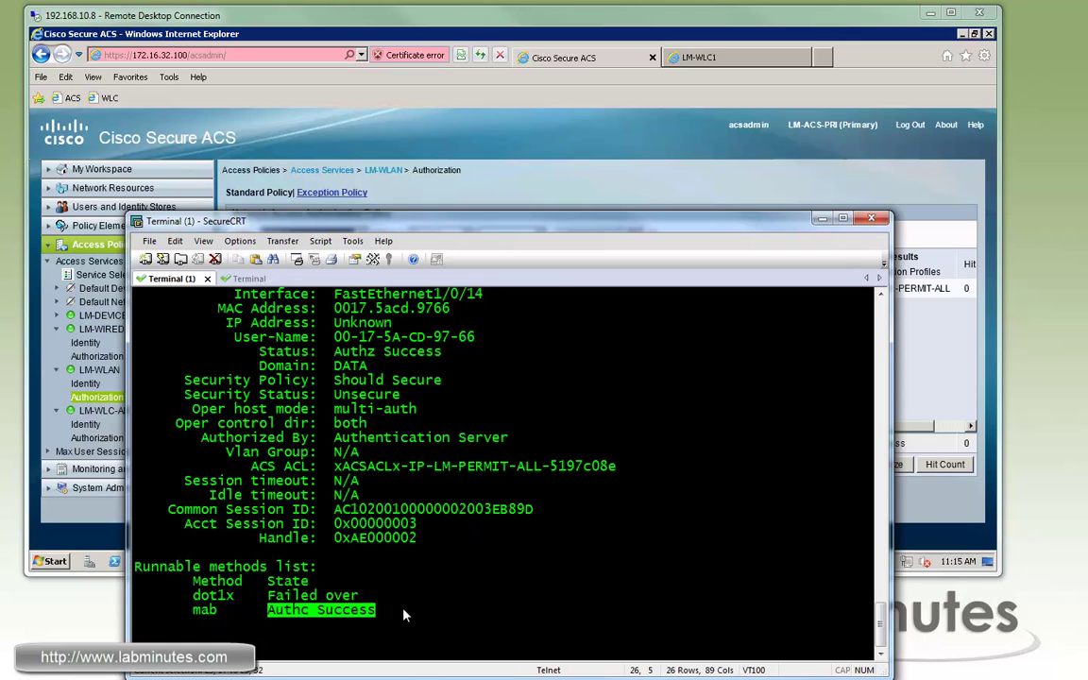
click(317, 612)
double_click(316, 611)
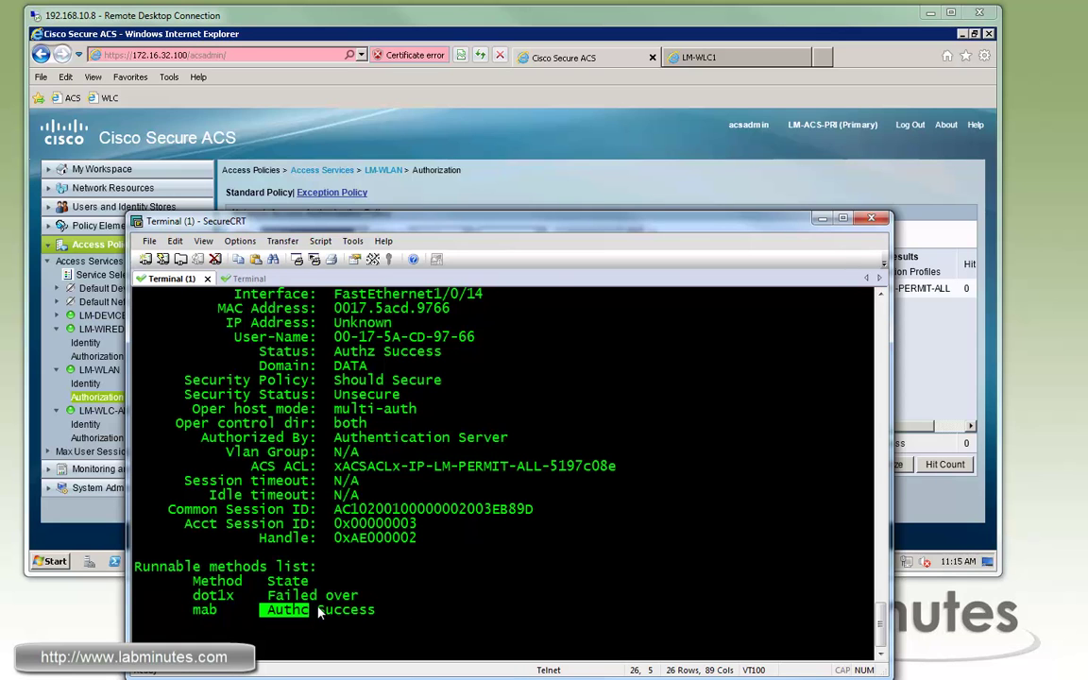
List access lists to verify the downloaded IP-LM-PERMIT-ALL ACL with permit ip any any
text(ss-l)
key(Return)
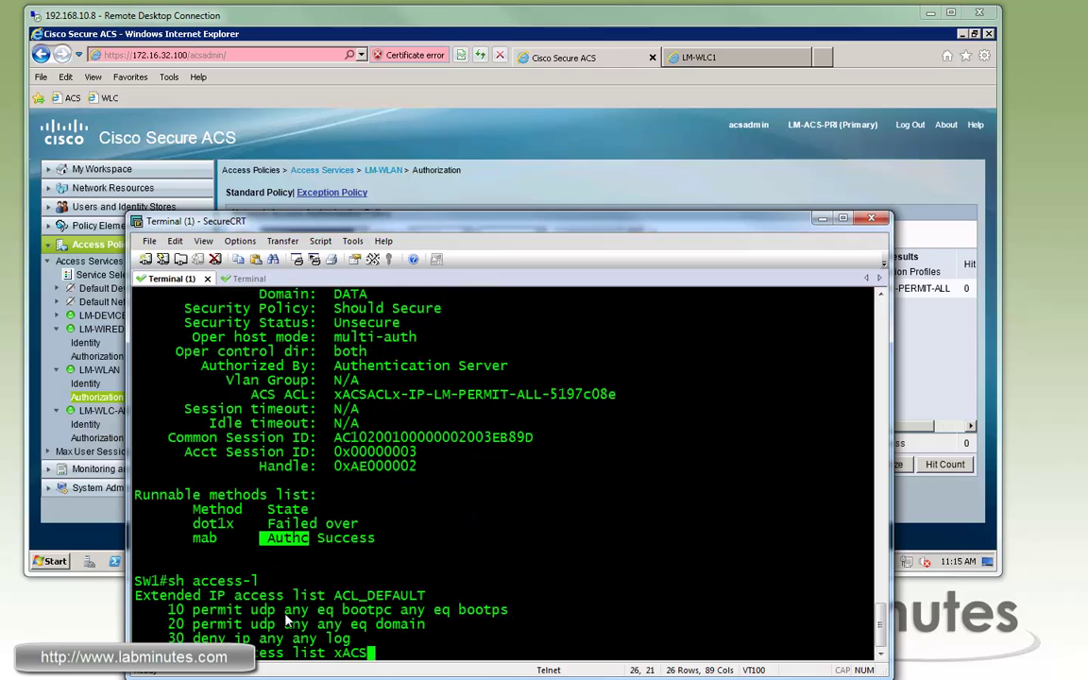
drag(543, 623, 414, 627)
click(414, 627)
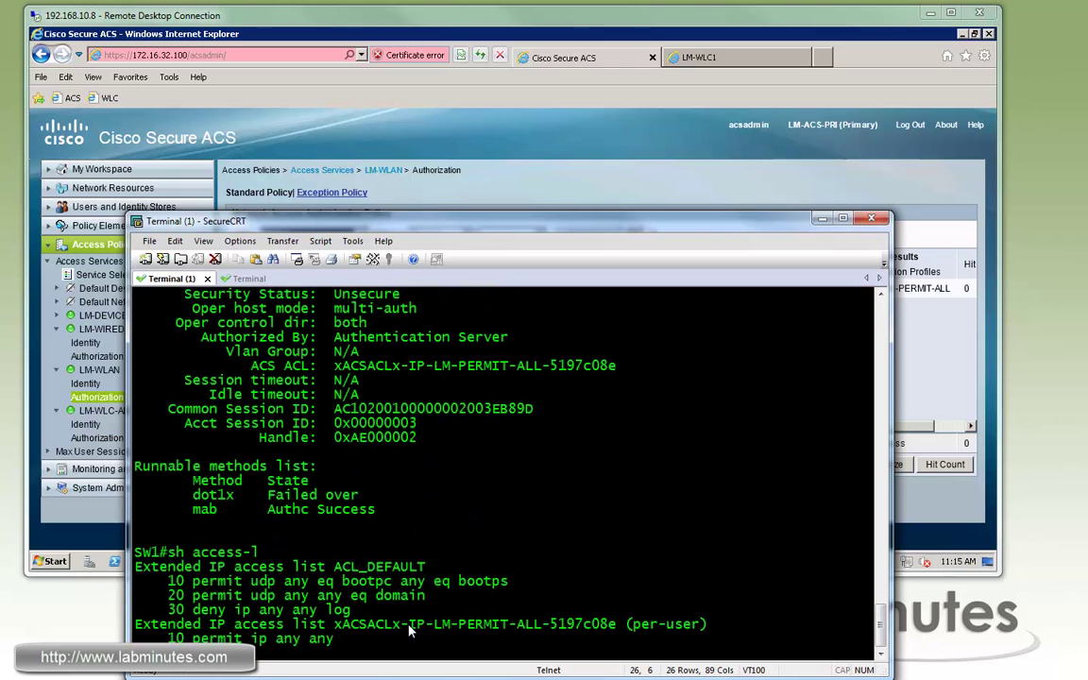
drag(334, 640, 174, 639)
key(Return)
key(Return)
Open ACS's RADIUS Authentication report and the detail entry for 00-17-5A-CD-97-66
click(638, 91)
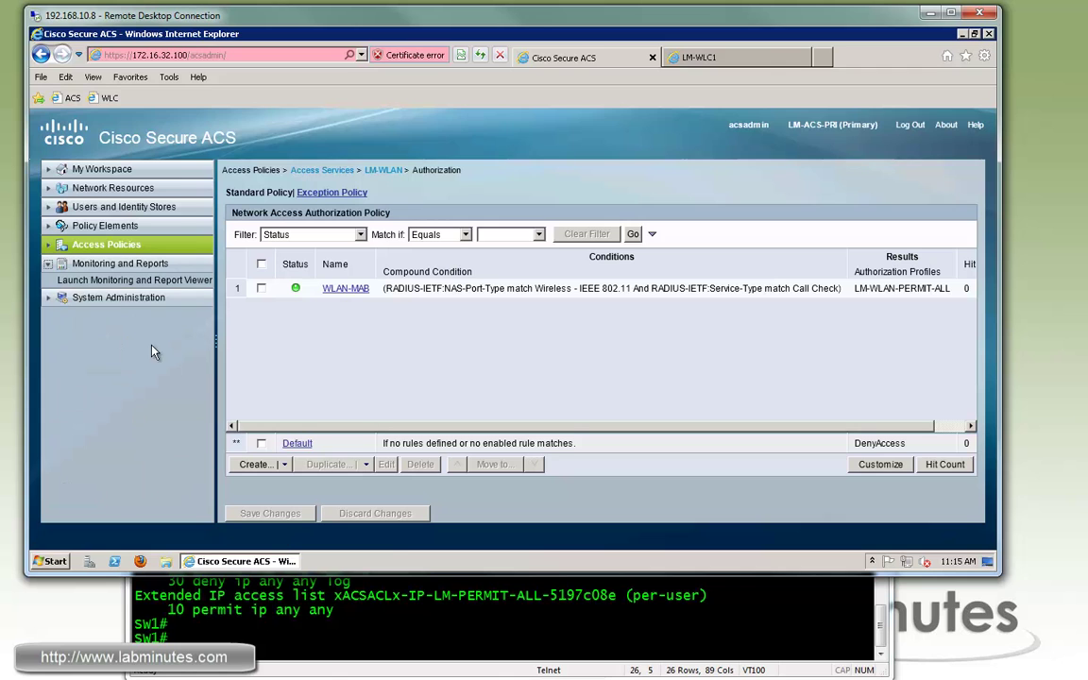
click(120, 280)
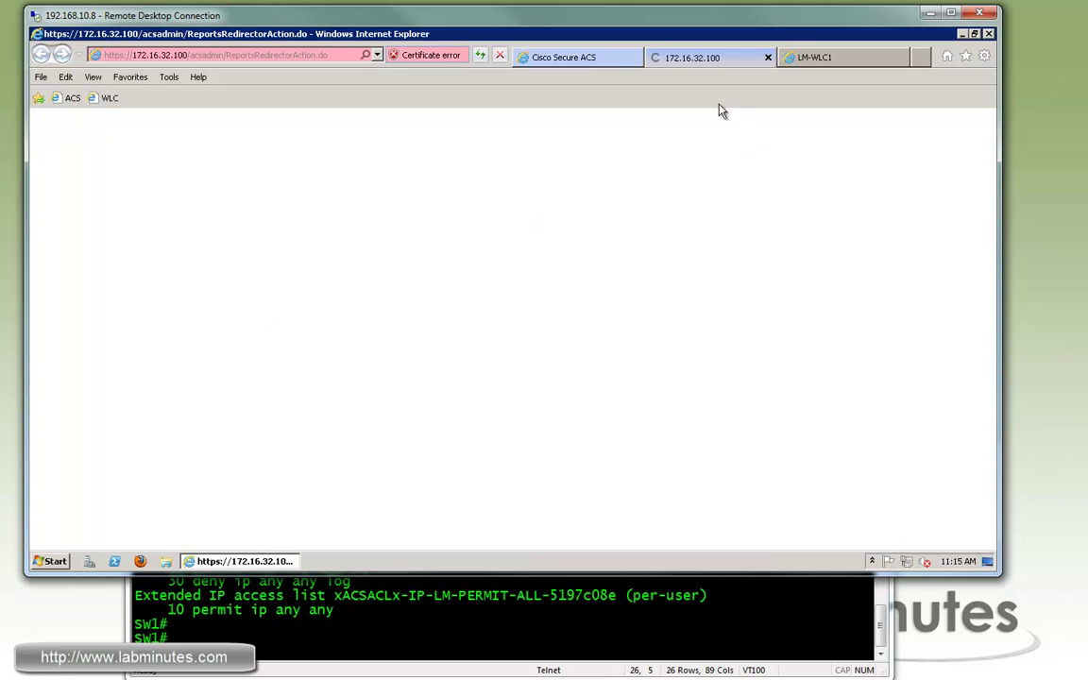
click(104, 313)
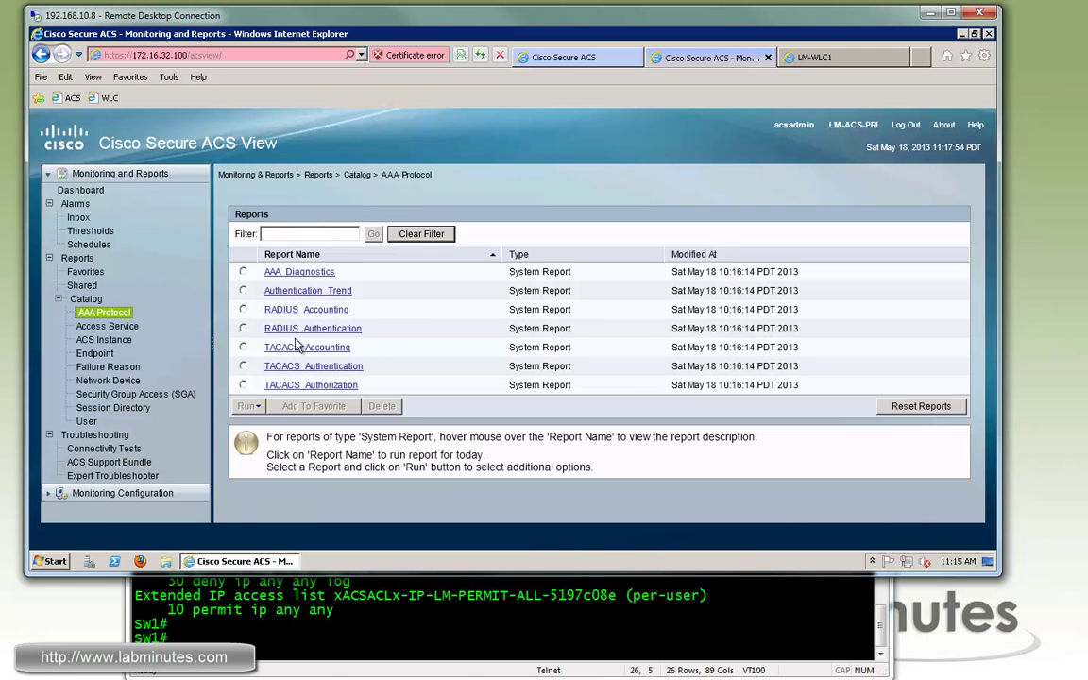
click(295, 331)
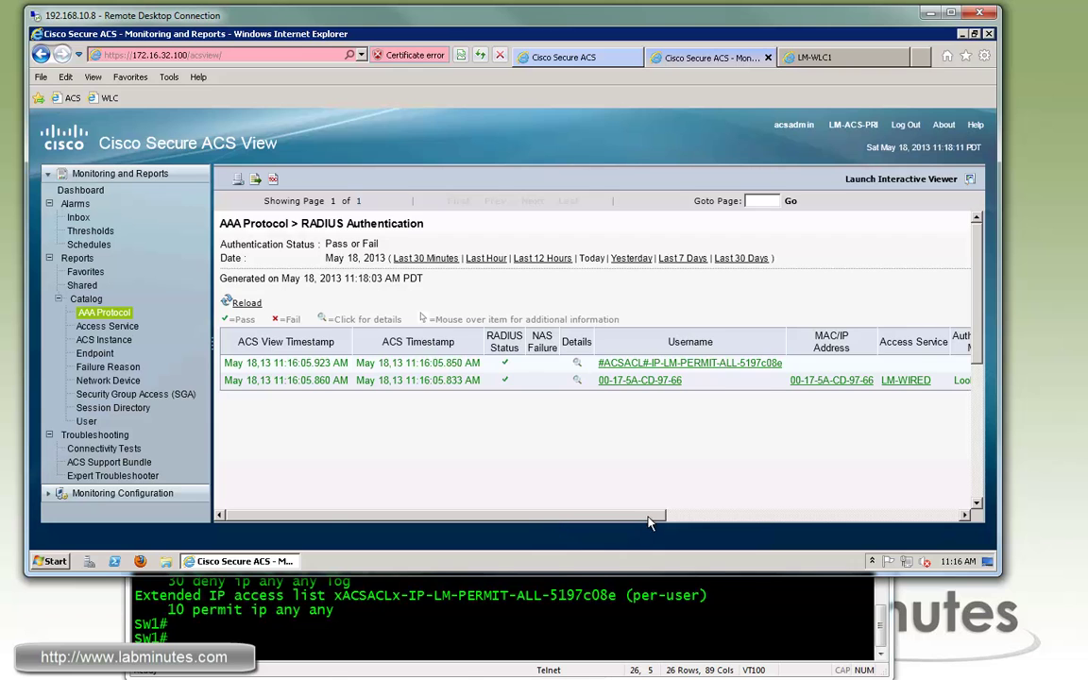
scroll(648, 523, right, 5)
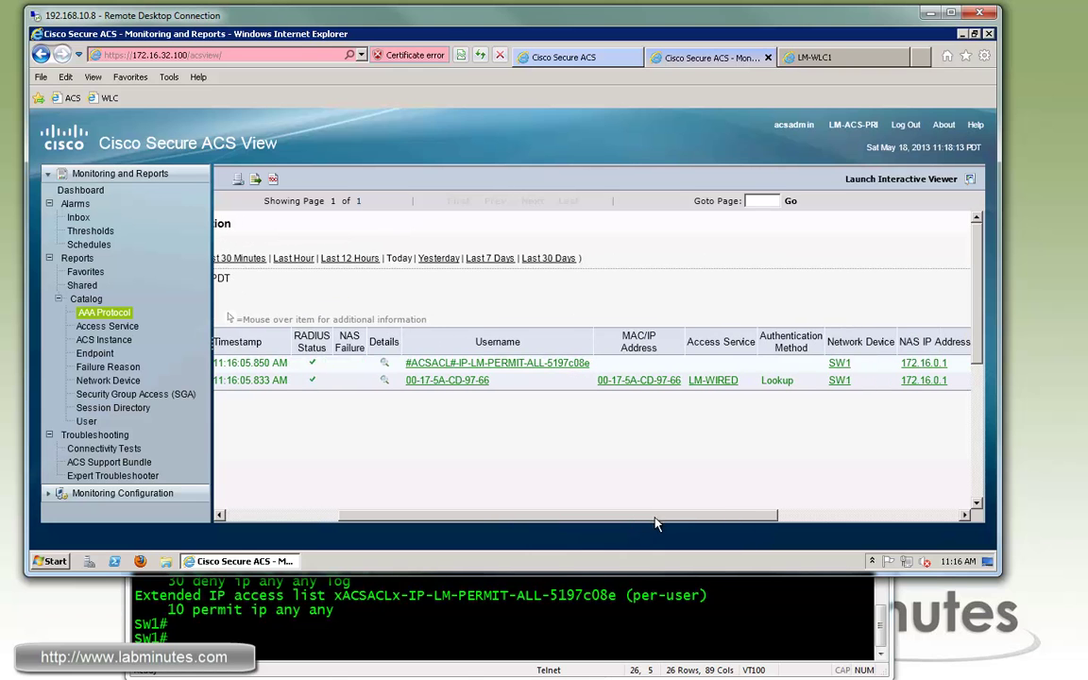
scroll(728, 468, right, 6)
scroll(661, 434, left, 10)
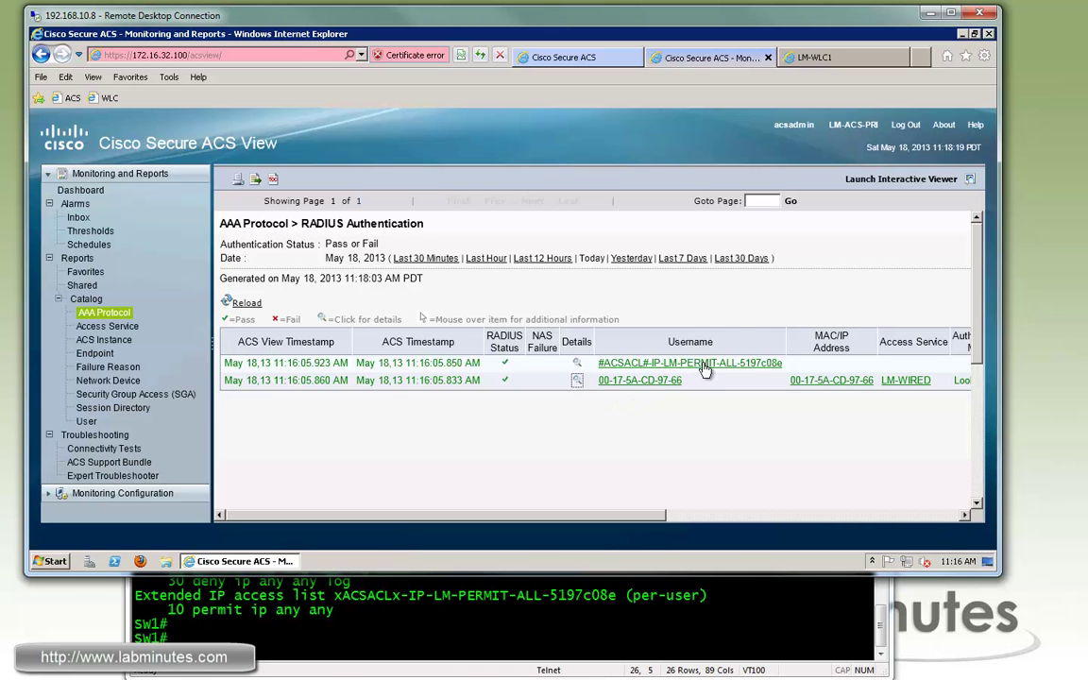
click(642, 379)
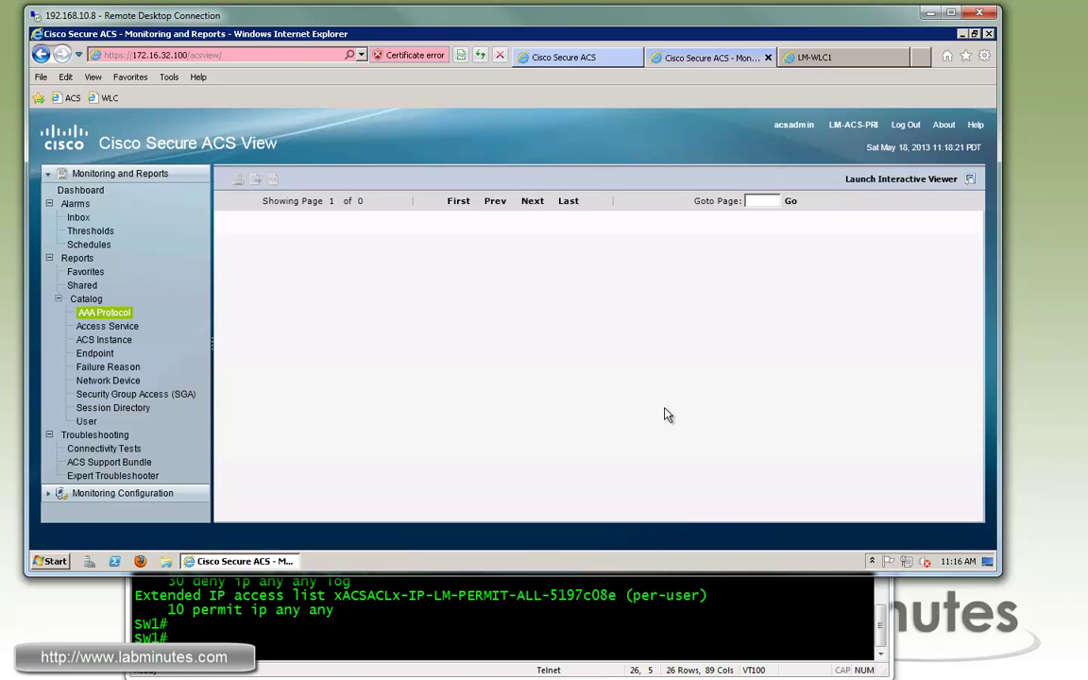
scroll(484, 305, down, 3)
Review the summary: successful RADIUS authentication, Internal Hosts store, LM-WIRED-PERMIT-ALL profile
scroll(477, 307, up, 2)
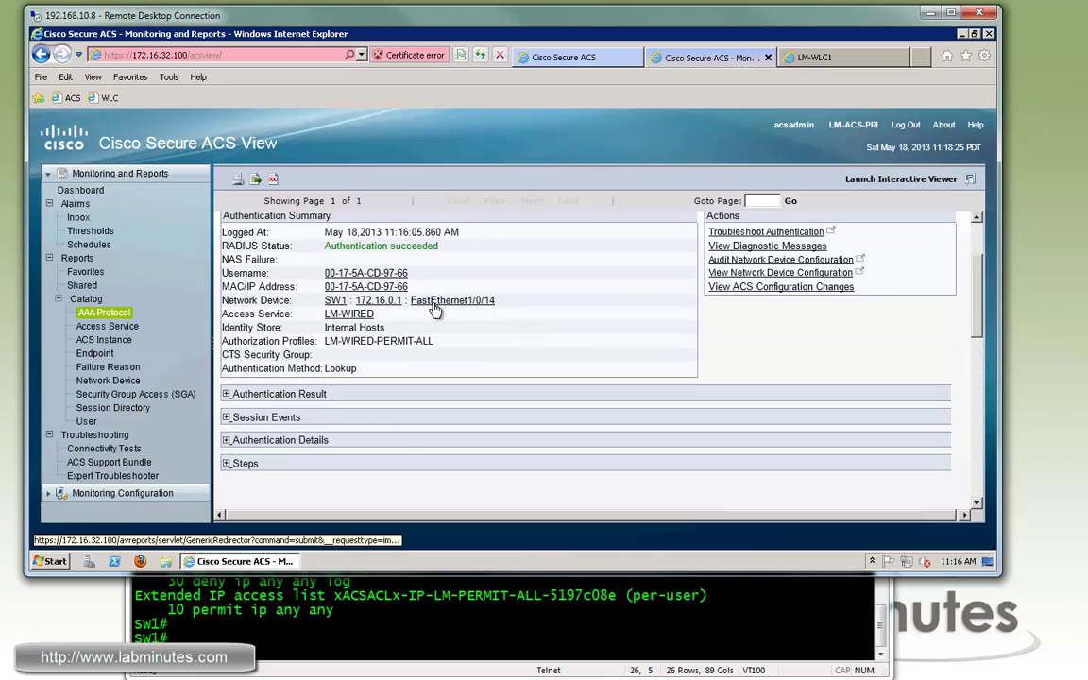
drag(421, 247, 321, 246)
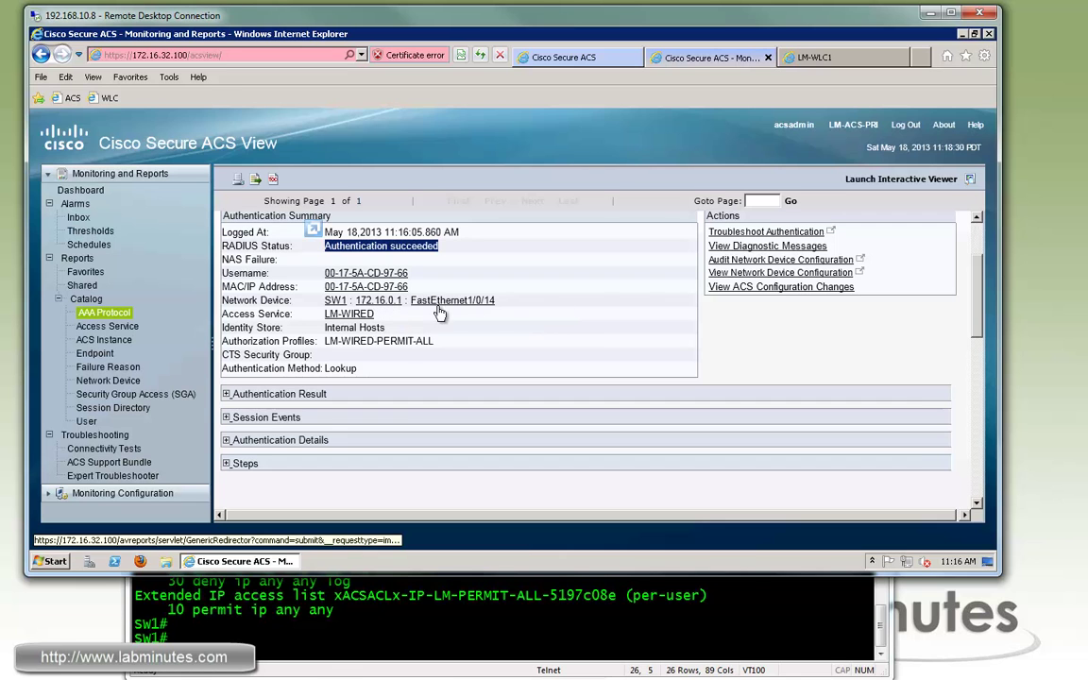
triple_click(243, 314)
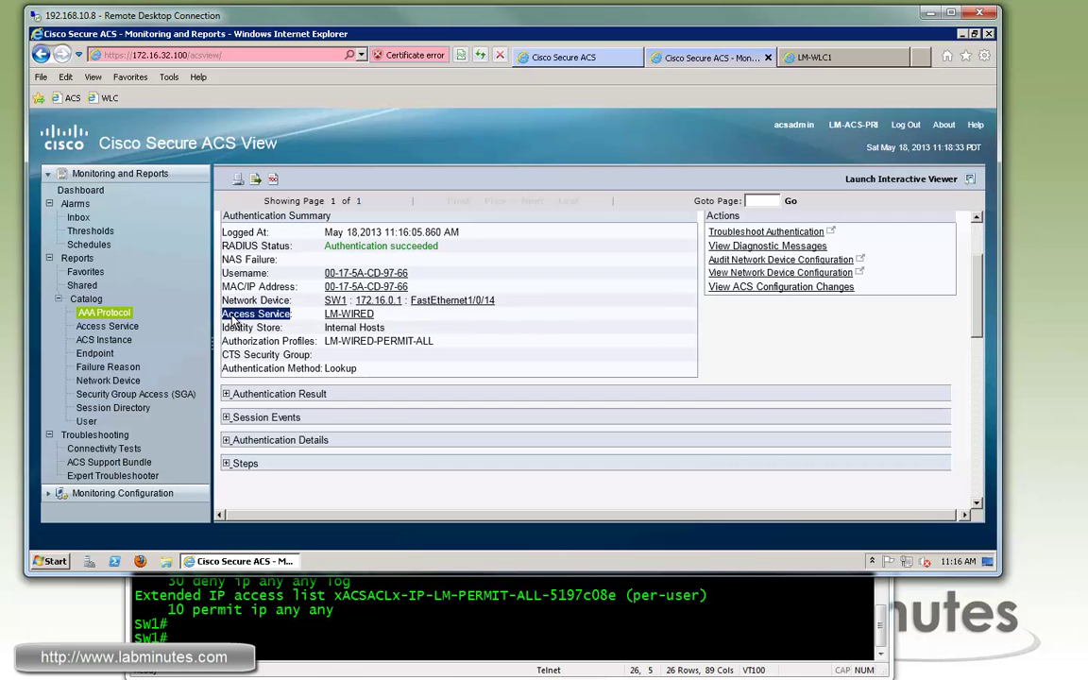
triple_click(351, 331)
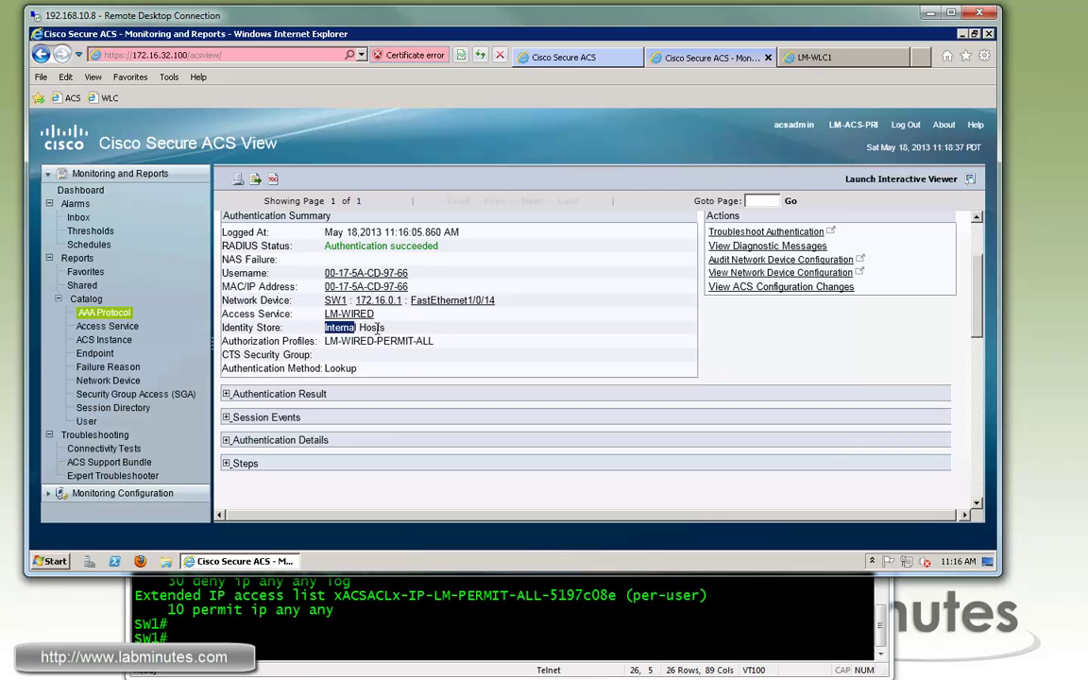
triple_click(243, 342)
drag(325, 340, 419, 345)
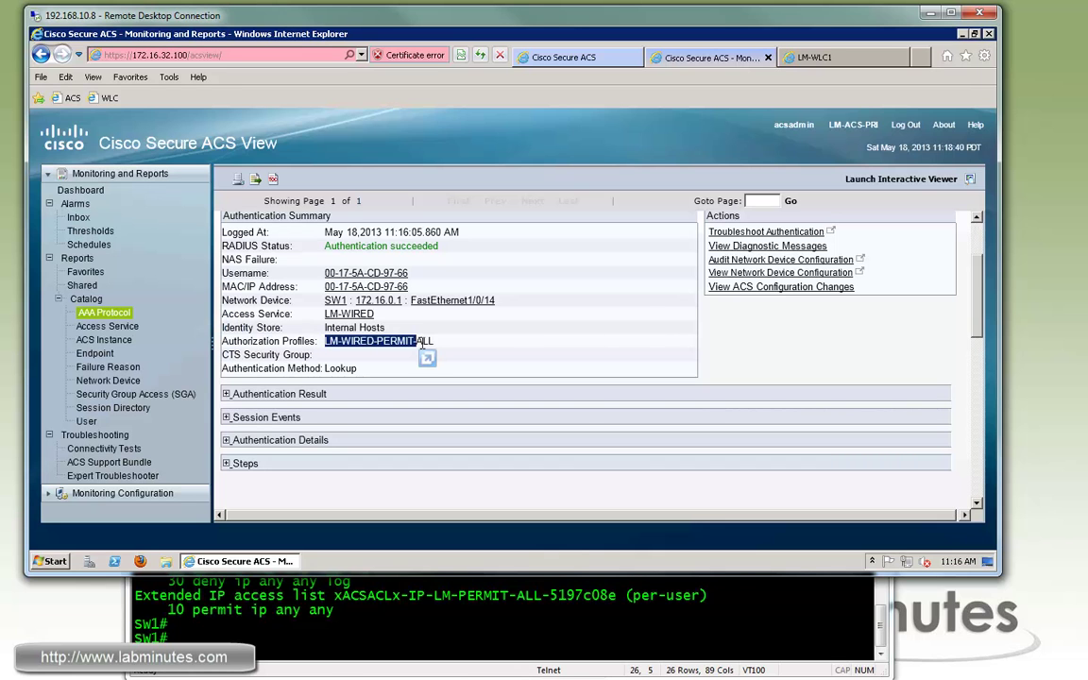
Expand Authentication Result and inspect the cisco-av-pair downloadable ACL name
click(248, 394)
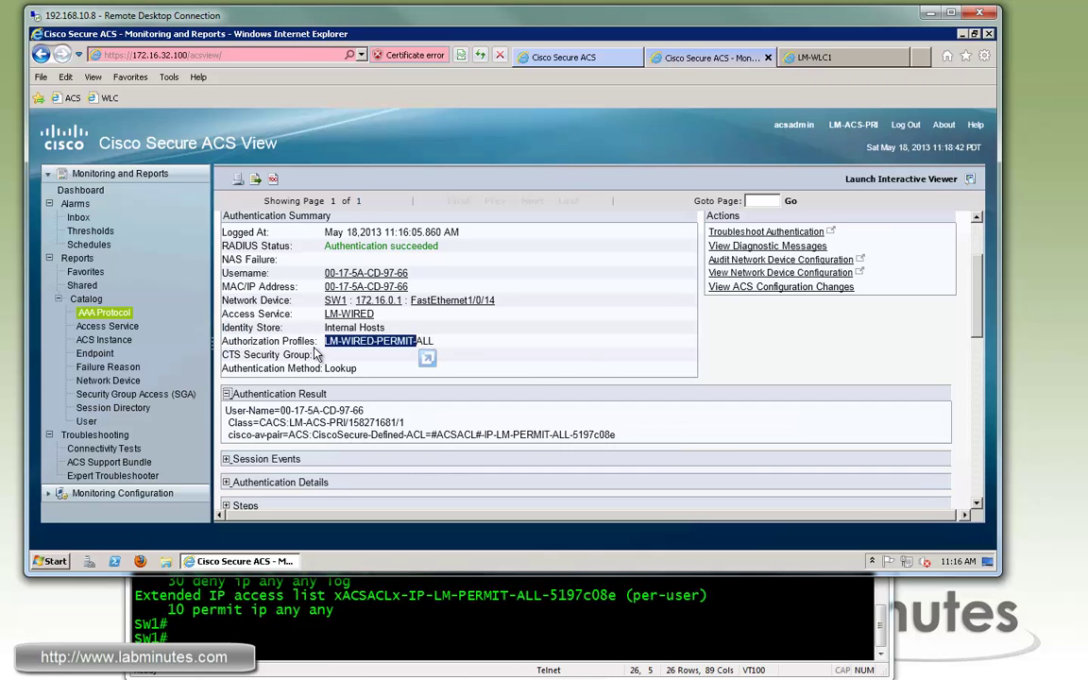
scroll(316, 354, down, 1)
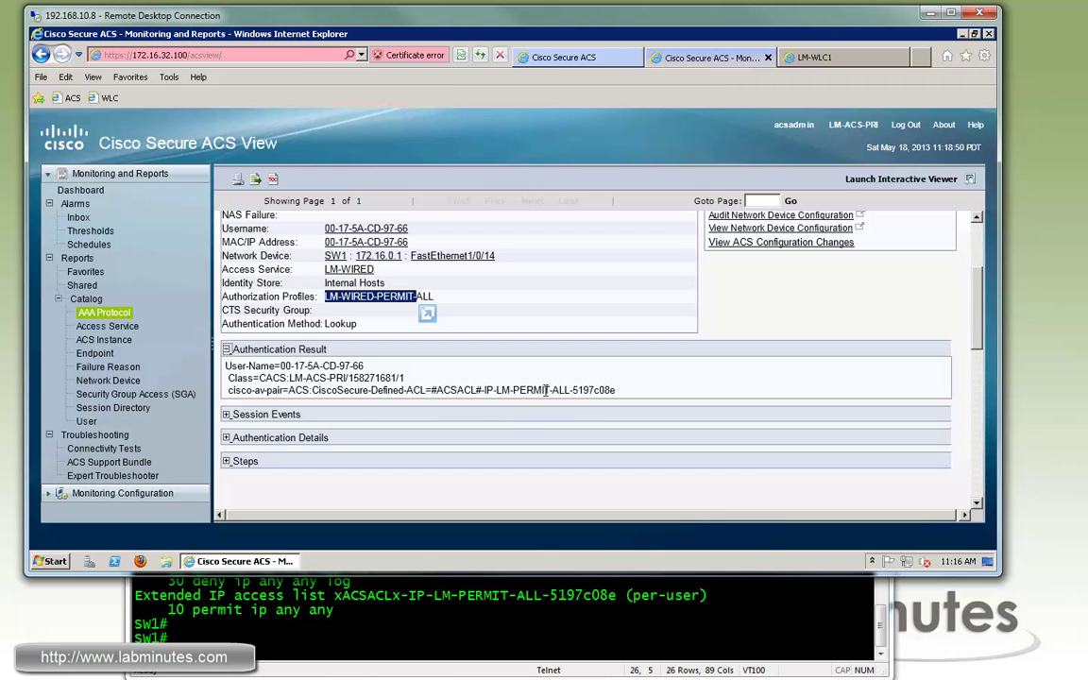
drag(484, 390, 570, 390)
drag(228, 390, 281, 390)
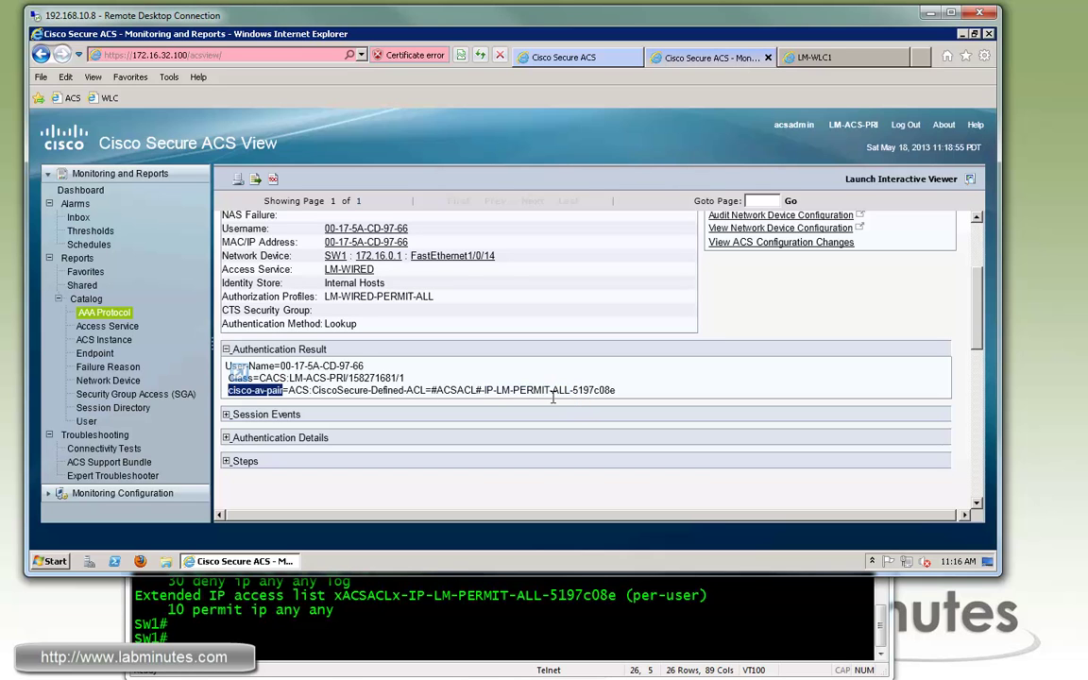
drag(478, 390, 615, 390)
Expand Session Events and Authentication Details, noting Lookup method and All Groups:NON-DOT1X identity group
click(225, 414)
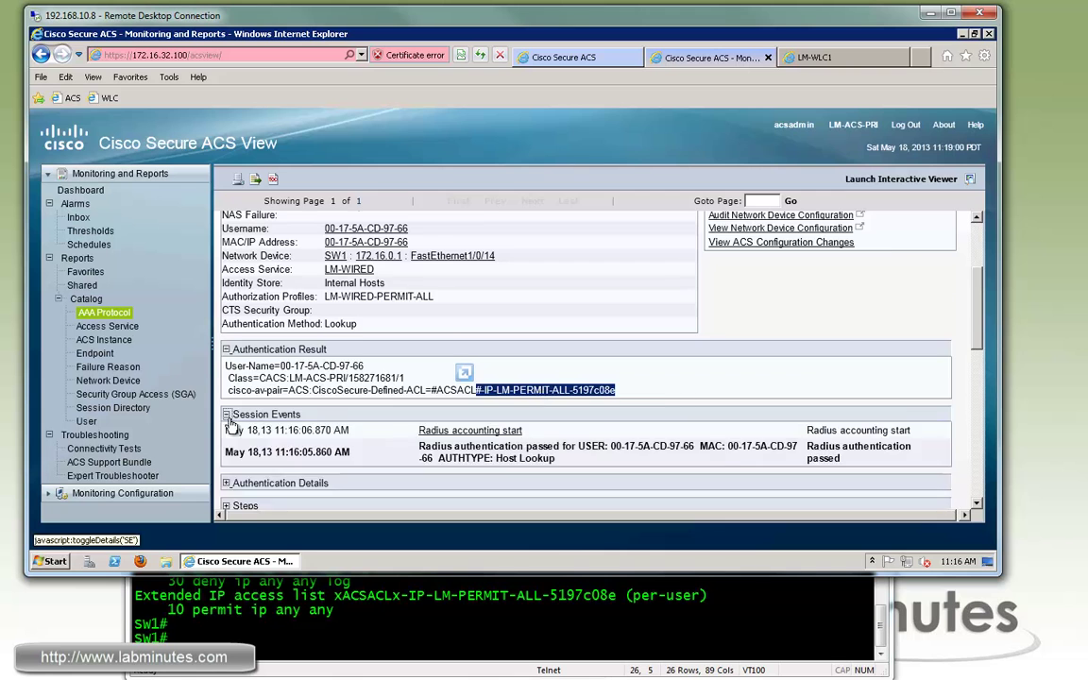
scroll(229, 396, down, 2)
click(227, 394)
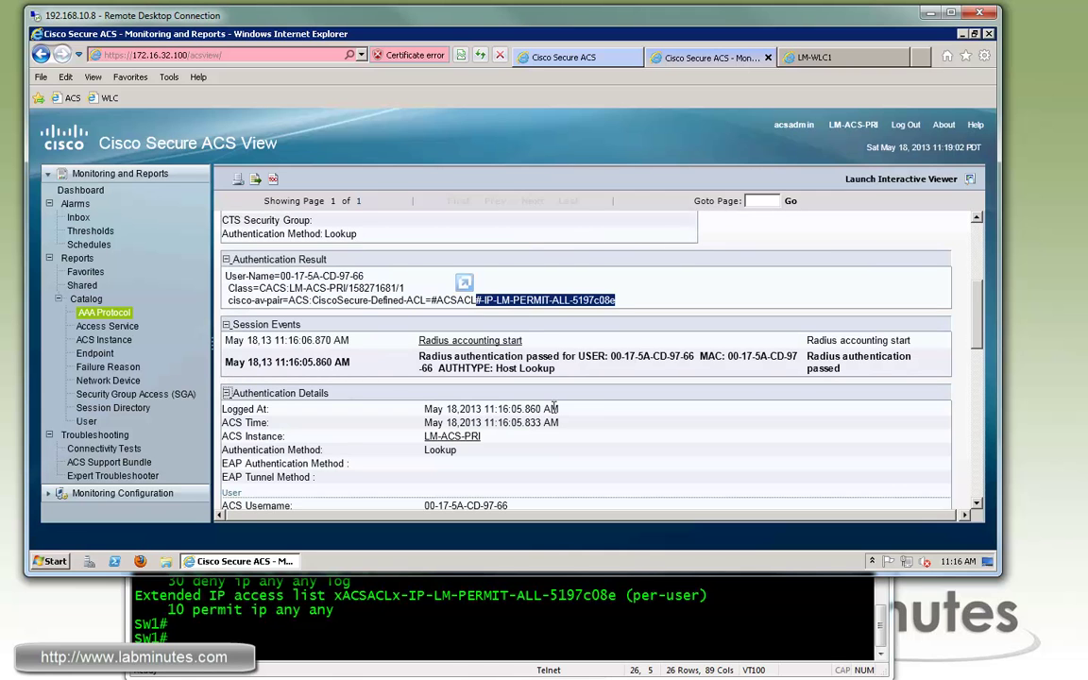
scroll(472, 350, down, 4)
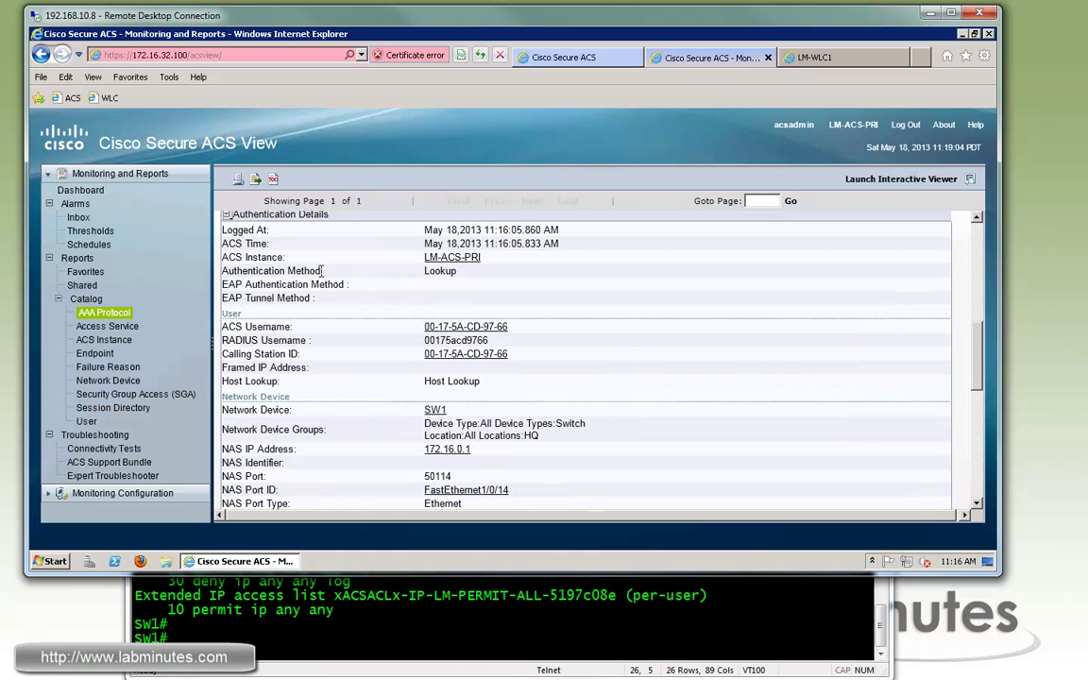
triple_click(226, 268)
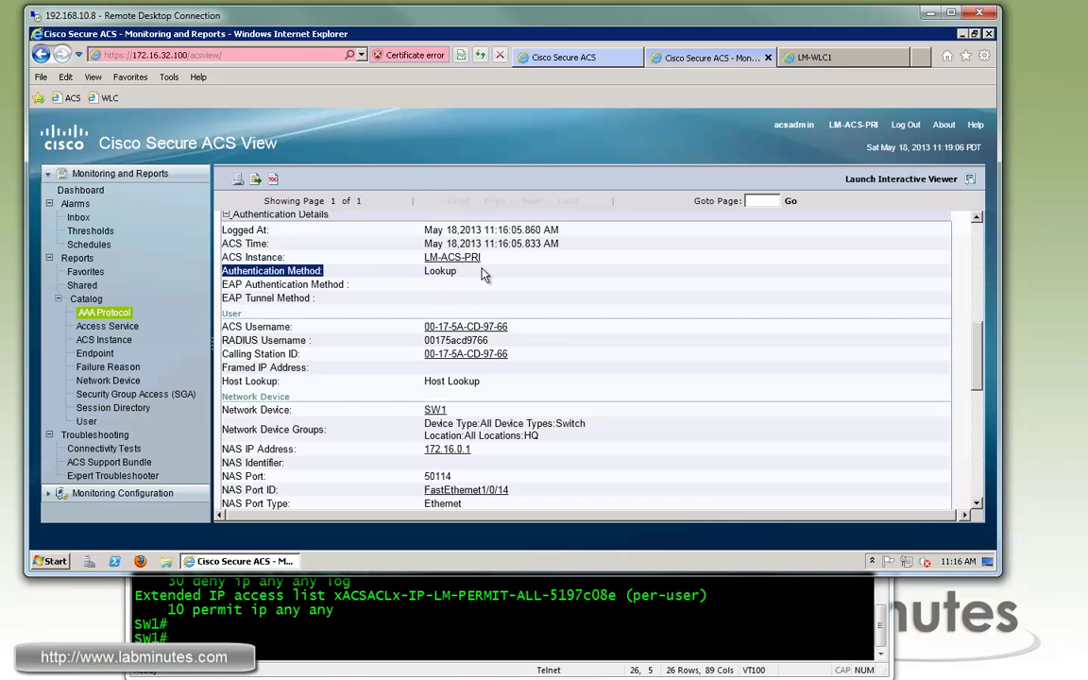
double_click(440, 271)
scroll(497, 384, down, 5)
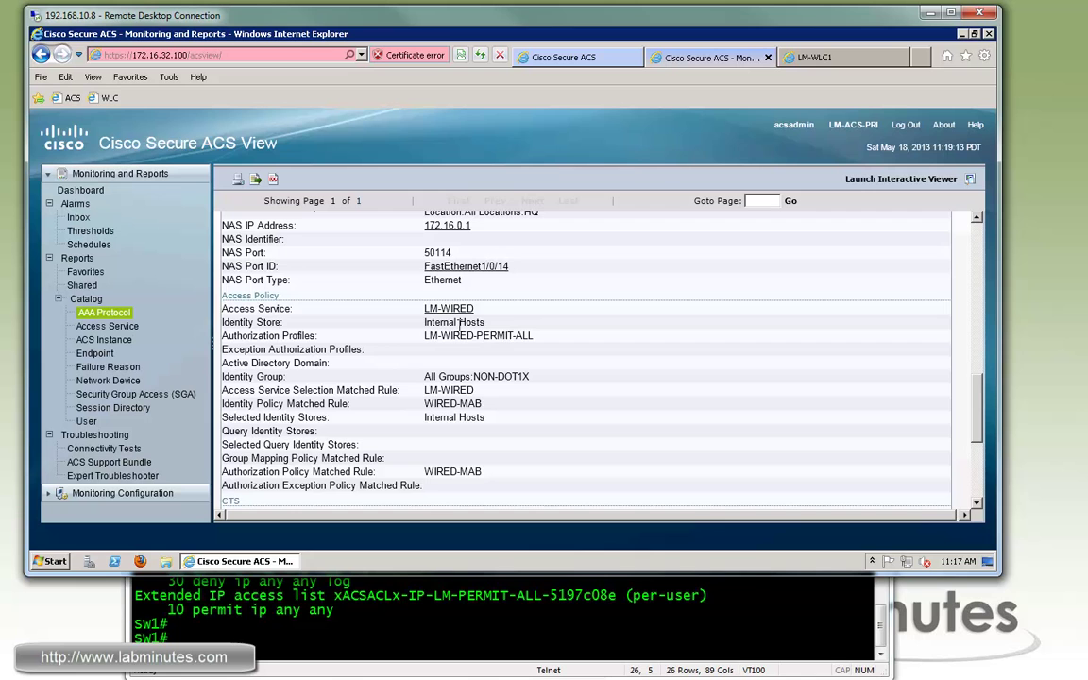
drag(423, 376, 579, 367)
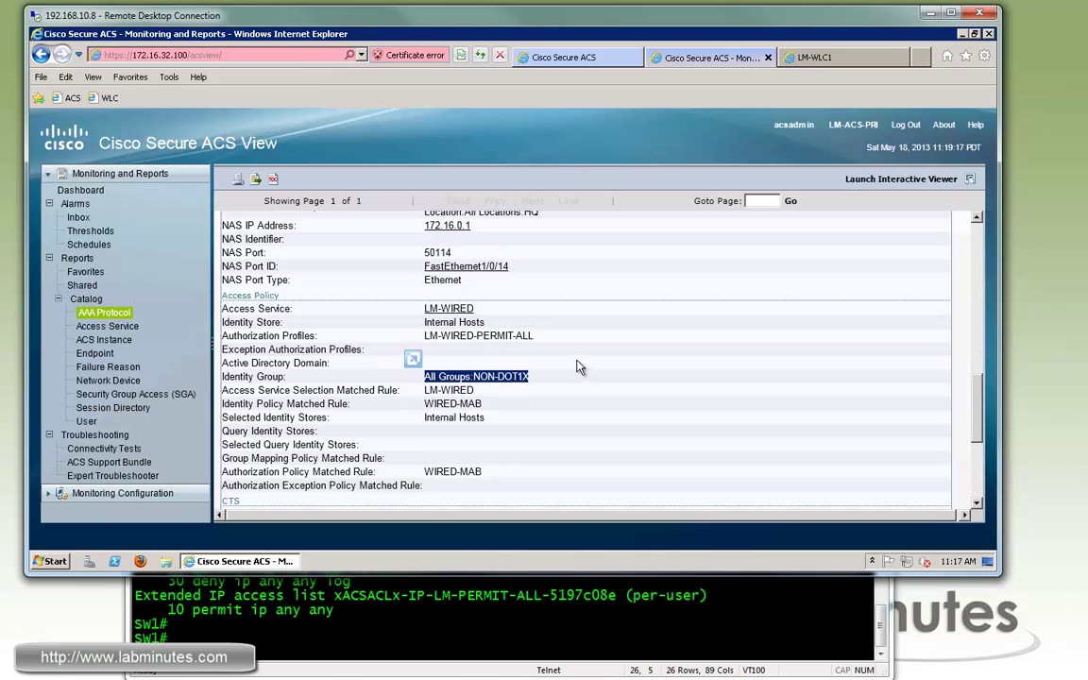
Verify WIRED-MAB matched both the identity and authorization policies with Internal Hosts selected
scroll(579, 368, down, 1)
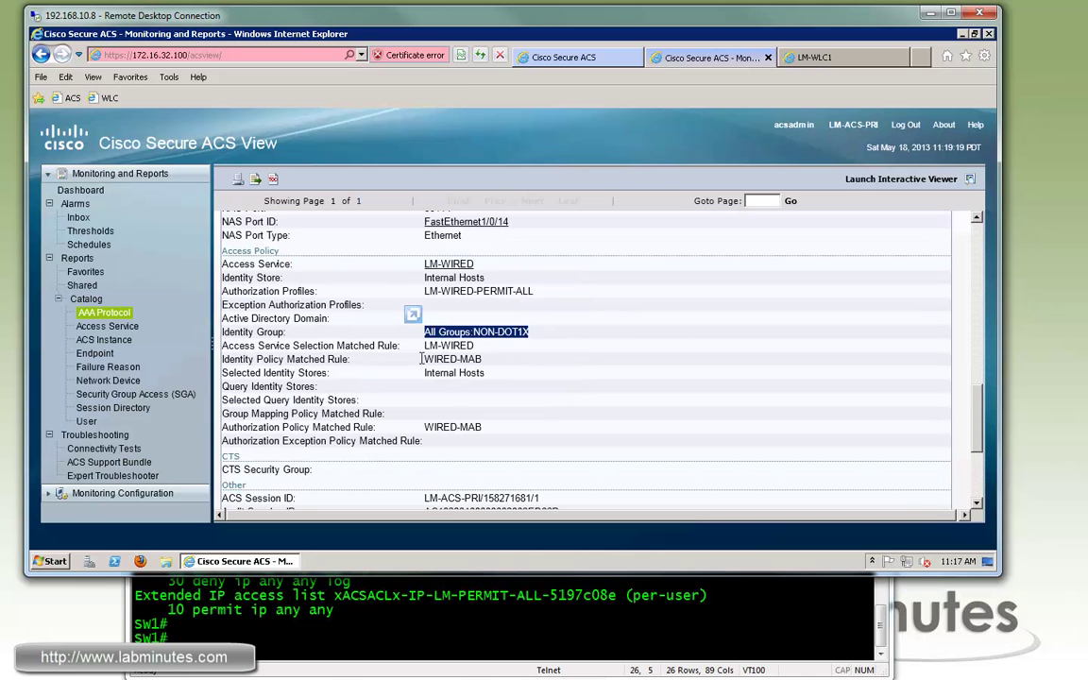
drag(421, 358, 484, 361)
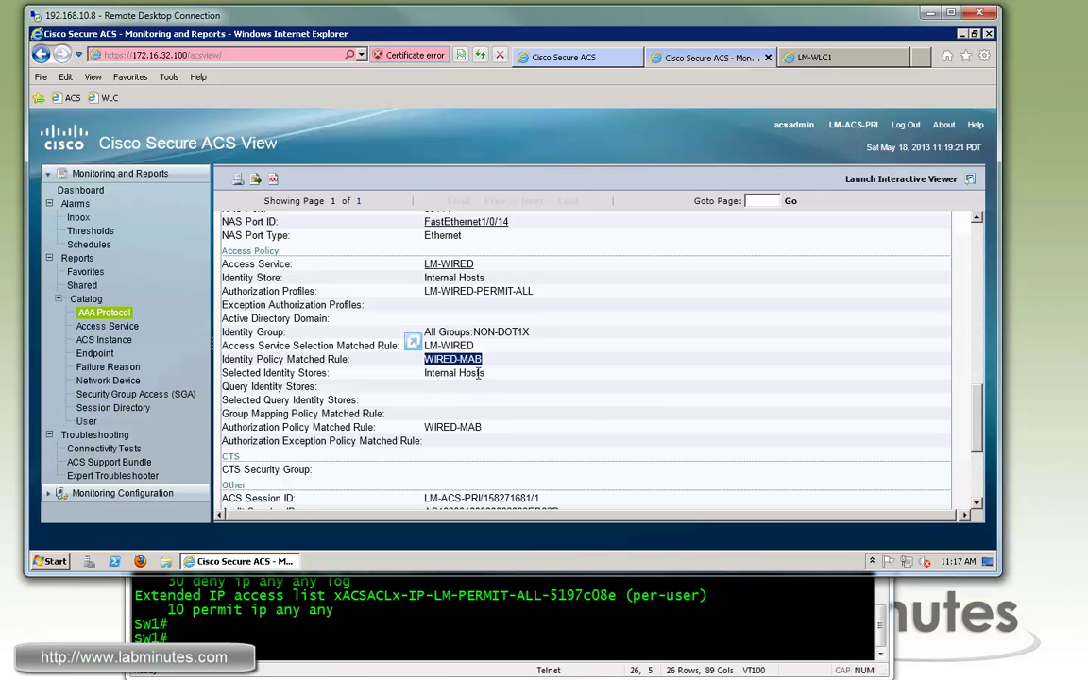
scroll(477, 368, down, 1)
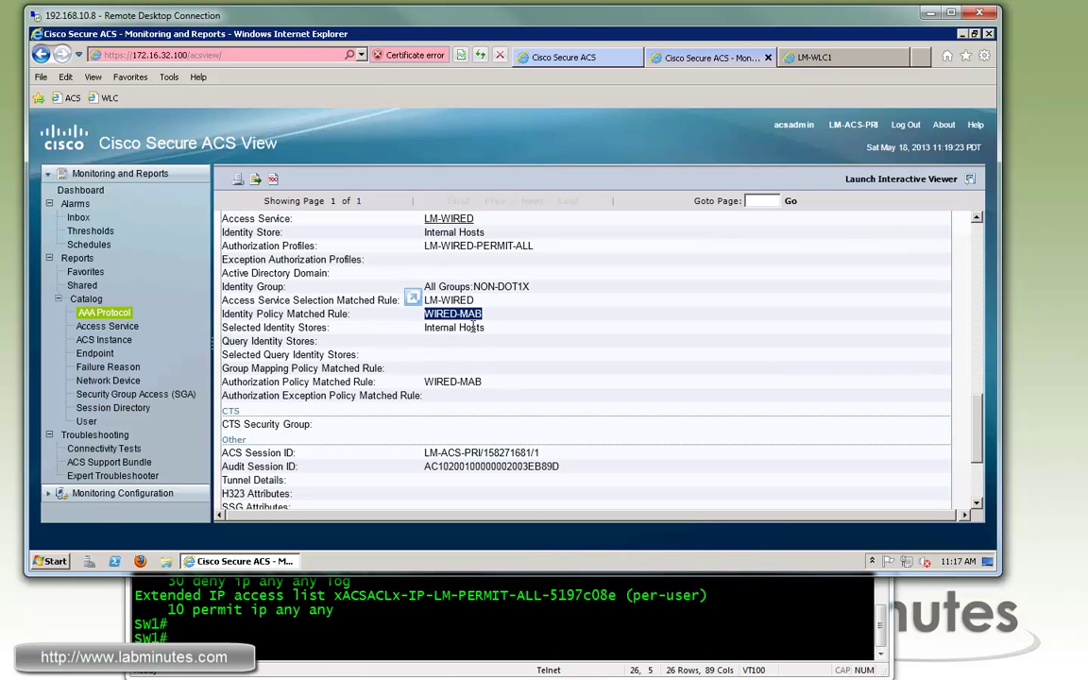
drag(424, 381, 482, 382)
drag(424, 327, 485, 328)
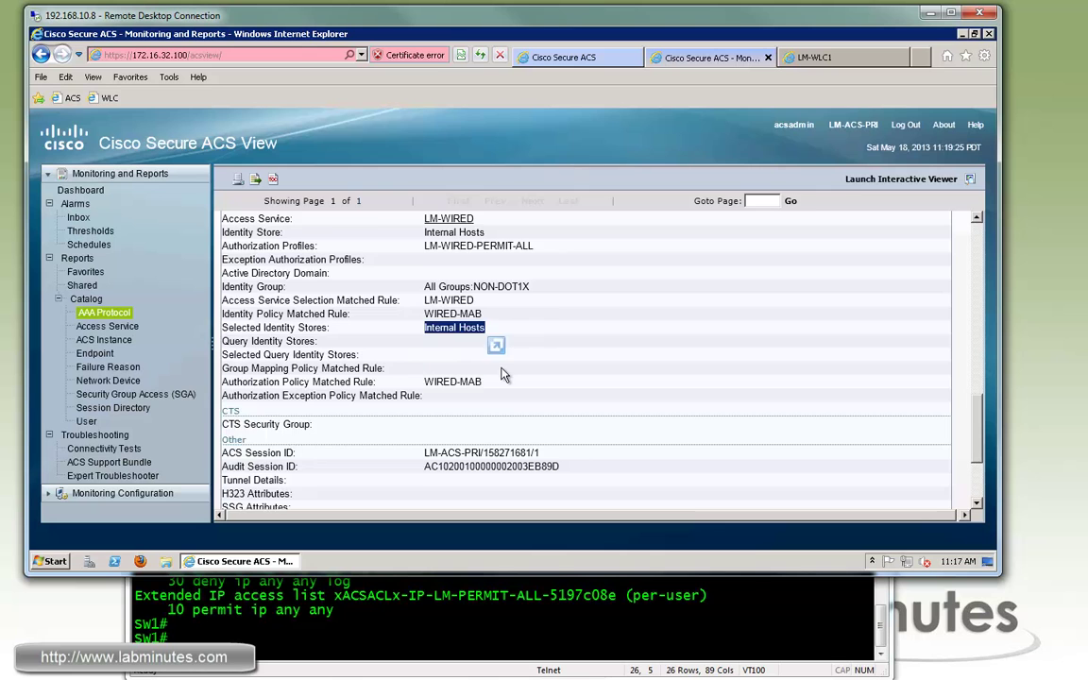
scroll(503, 371, down, 3)
drag(424, 388, 582, 461)
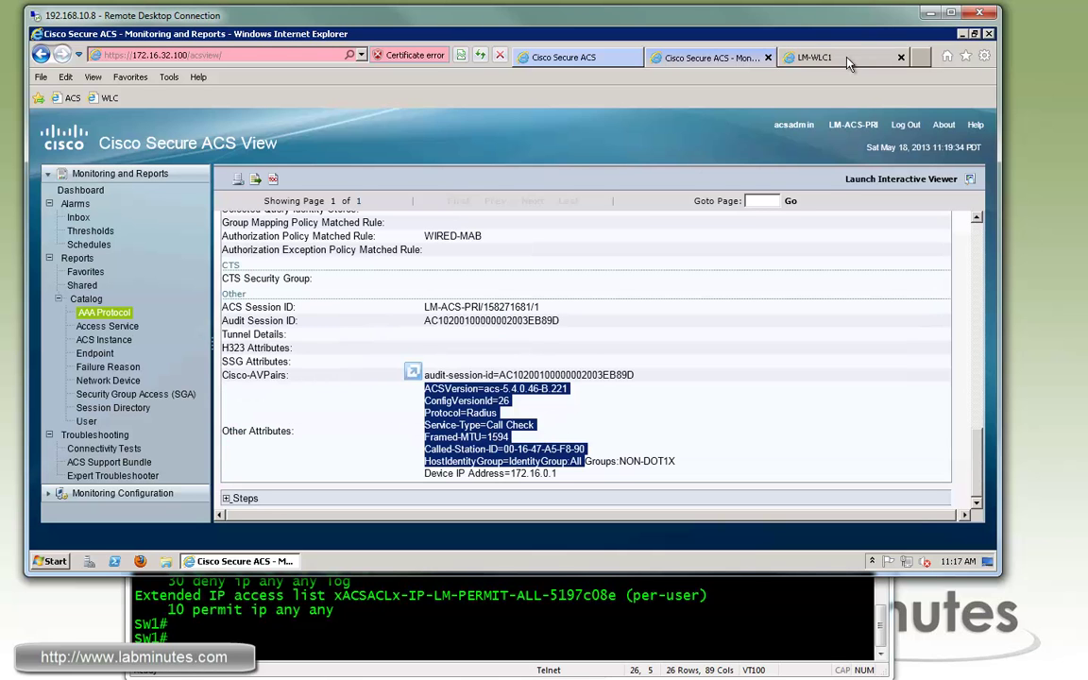
click(803, 57)
View the WLC's All APs list for LM-AP1 (AIR-LAP1131AG-A-K9), then the switch's LM-PERMIT-ALL ACL
click(376, 140)
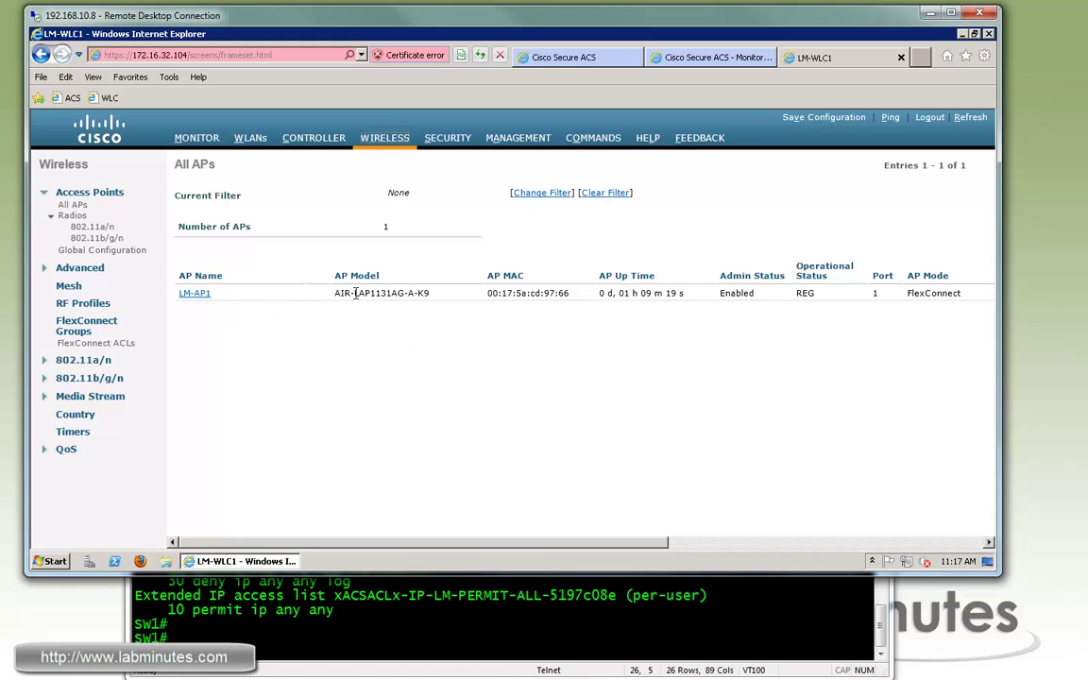
drag(334, 293, 404, 293)
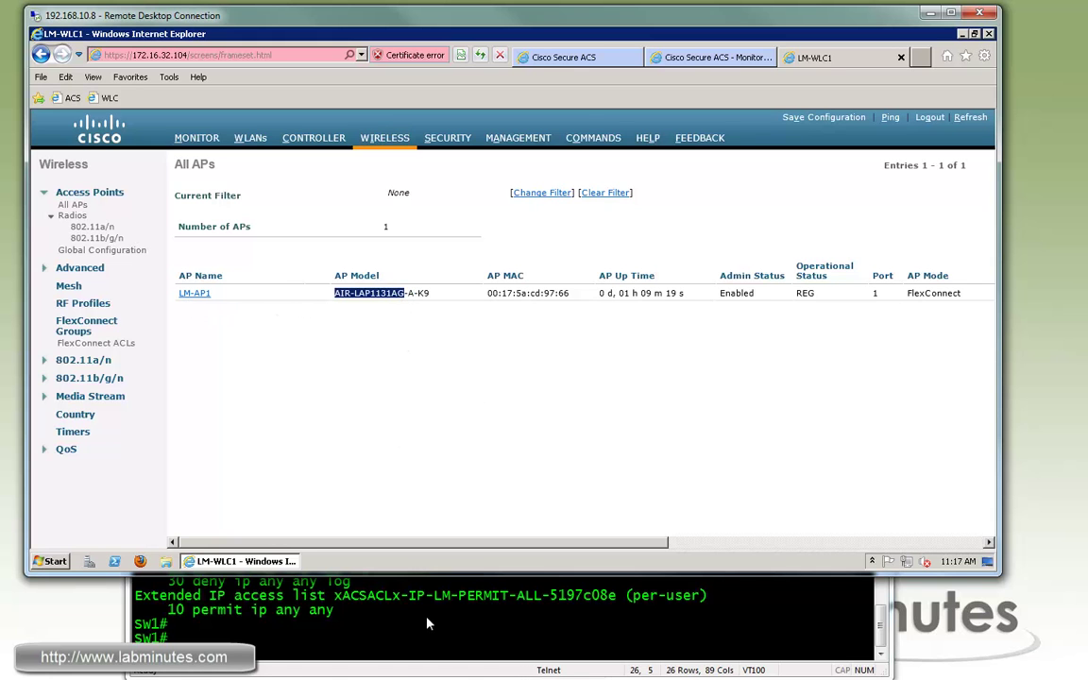
click(427, 623)
drag(433, 595, 518, 601)
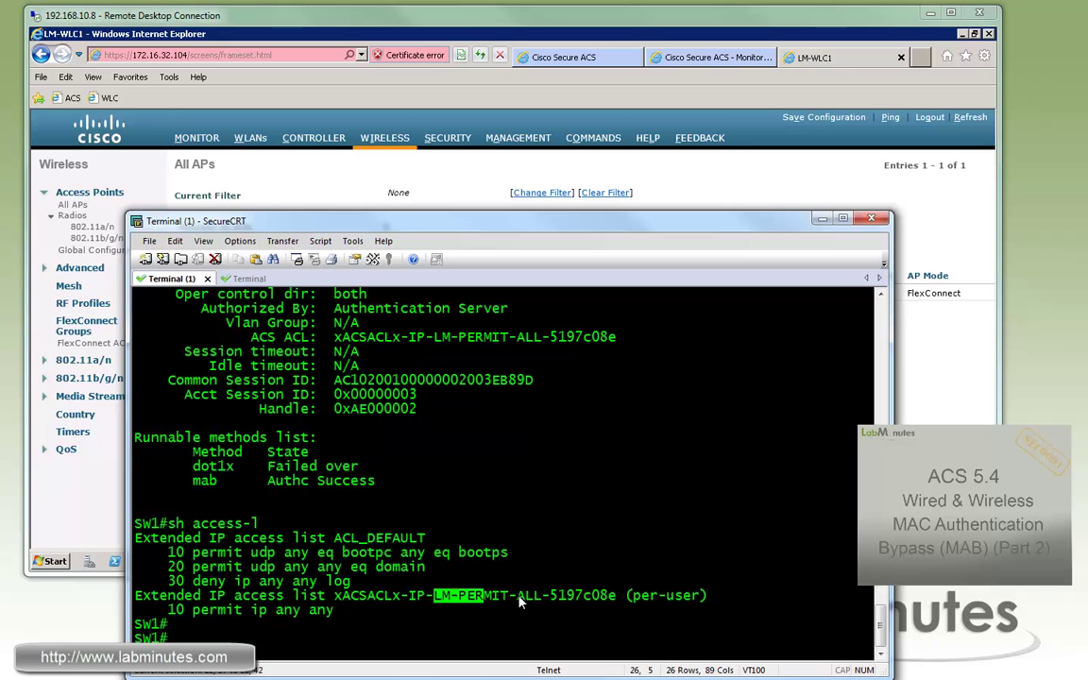